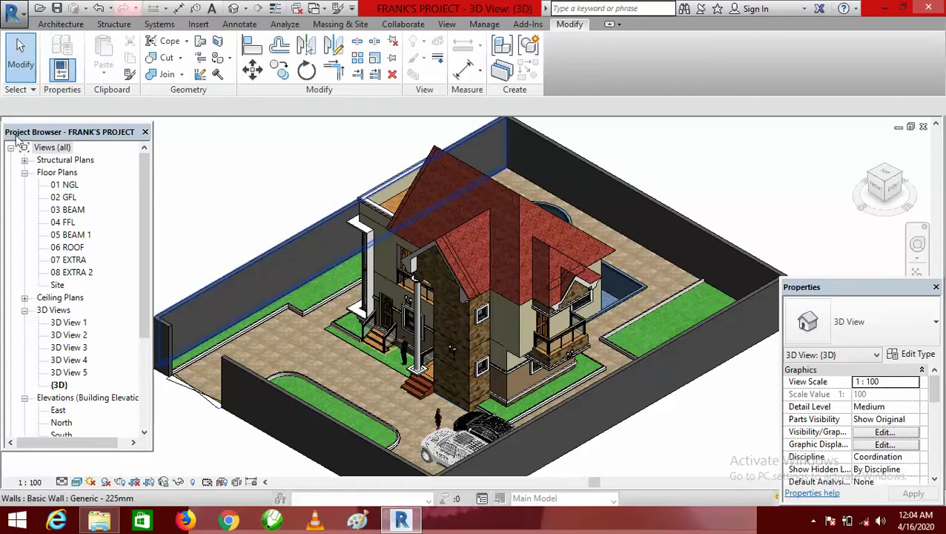
# In the 02 GFL floor plan, place an aligned dimension across the building's full width, outer face to outer face, above the plan.
pyautogui.doubleClick(67, 198)
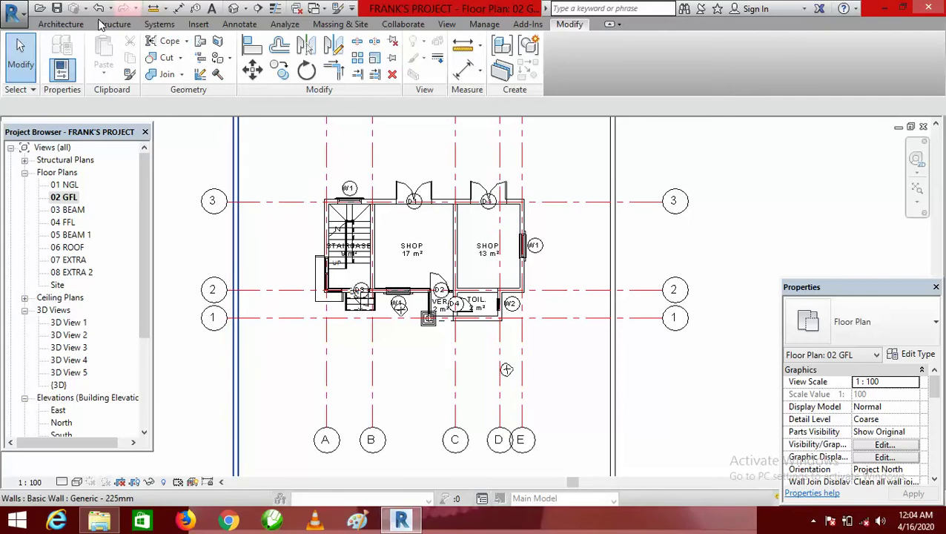
pyautogui.click(241, 25)
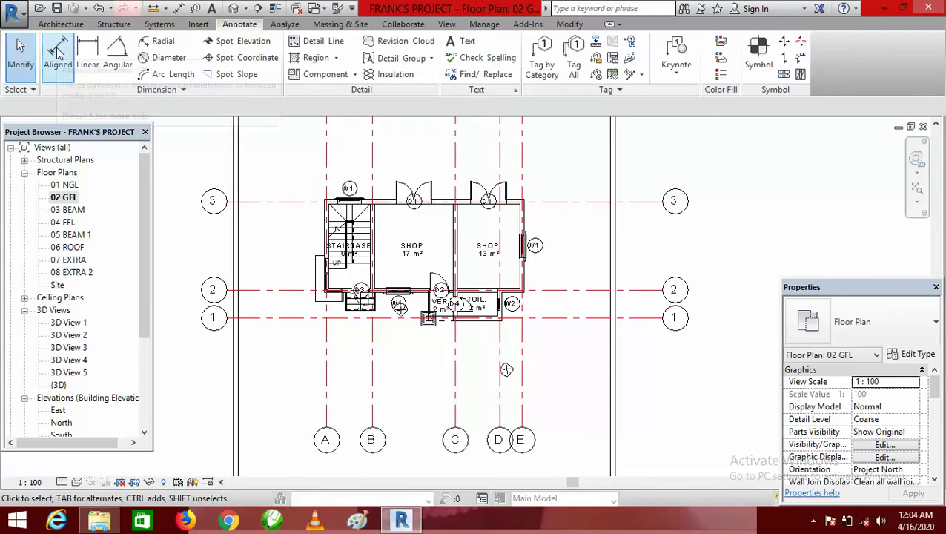
pyautogui.click(62, 82)
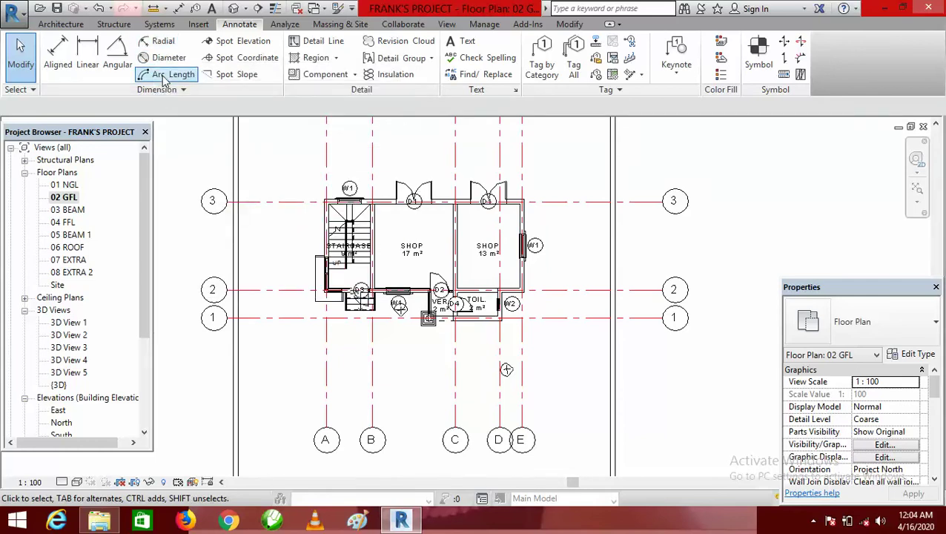
pyautogui.click(59, 54)
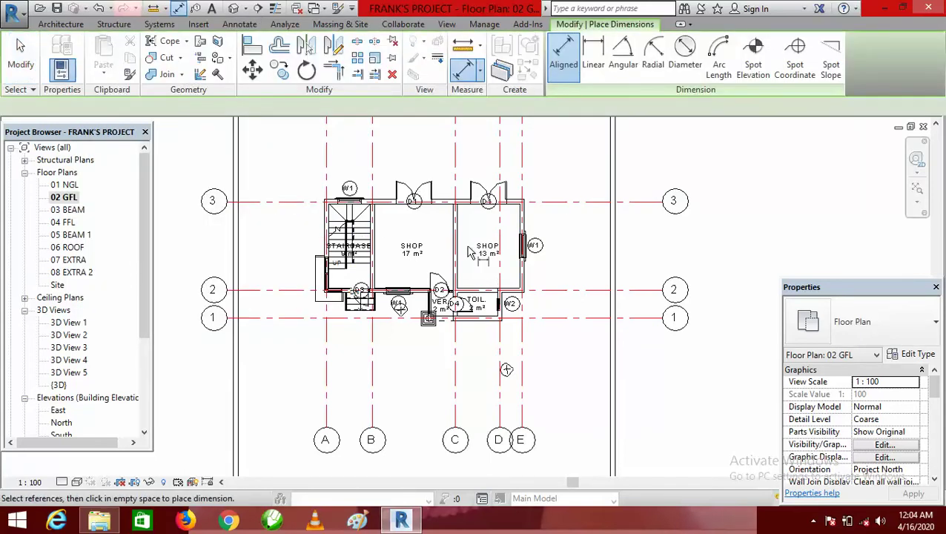
pyautogui.scroll(8, 335, 232)
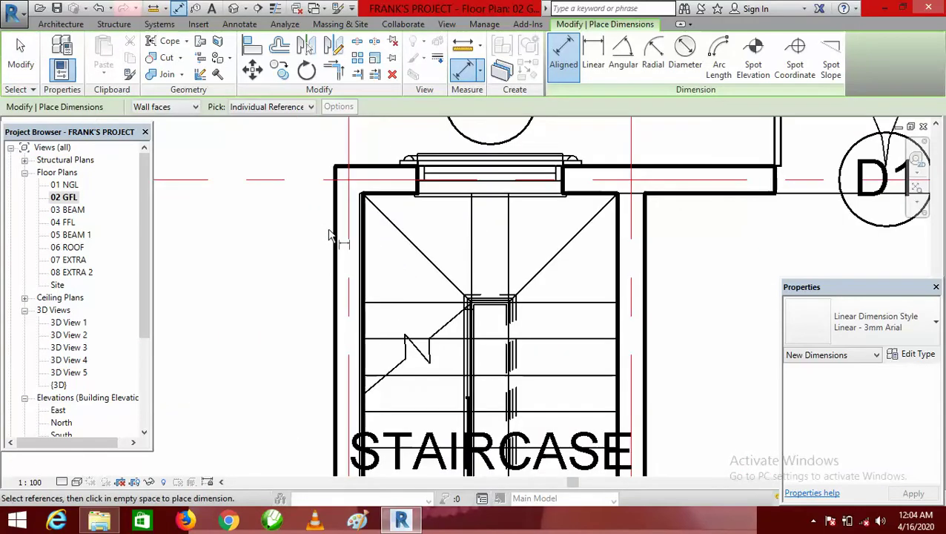
pyautogui.click(336, 234)
pyautogui.scroll(-6, 338, 236)
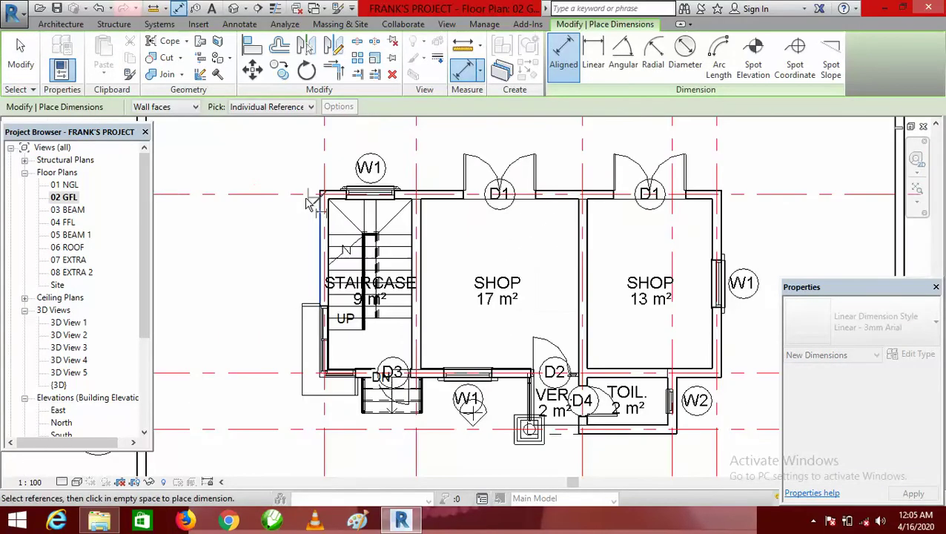
pyautogui.scroll(5, 615, 234)
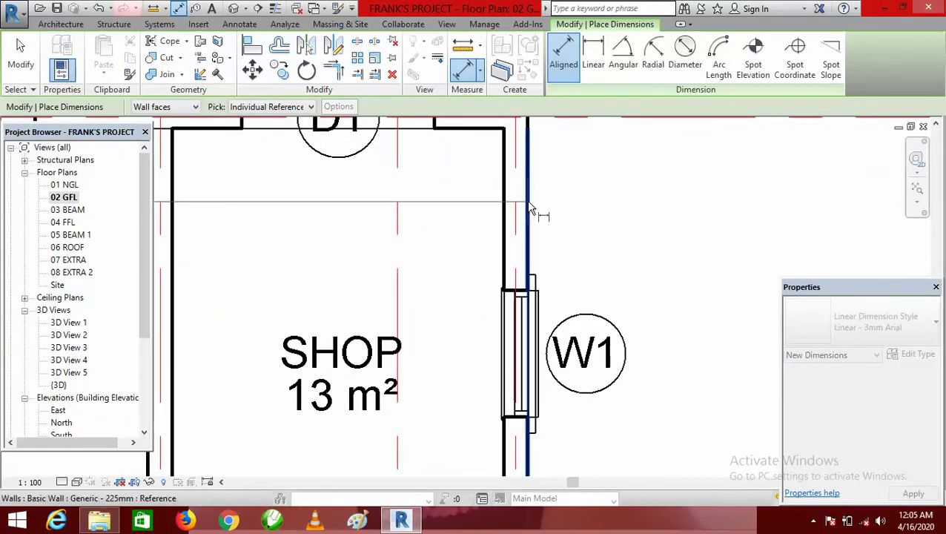
pyautogui.click(603, 264)
pyautogui.scroll(-5, 630, 267)
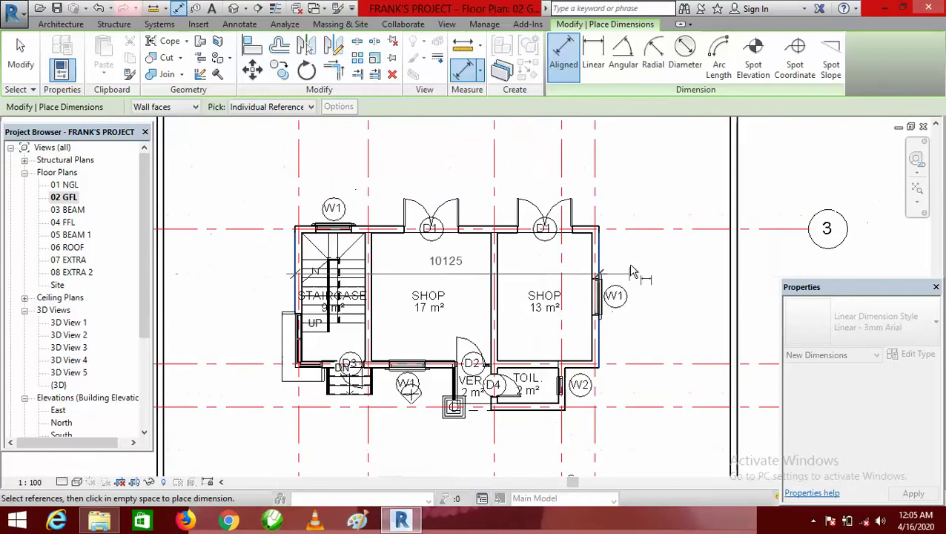
pyautogui.click(523, 146)
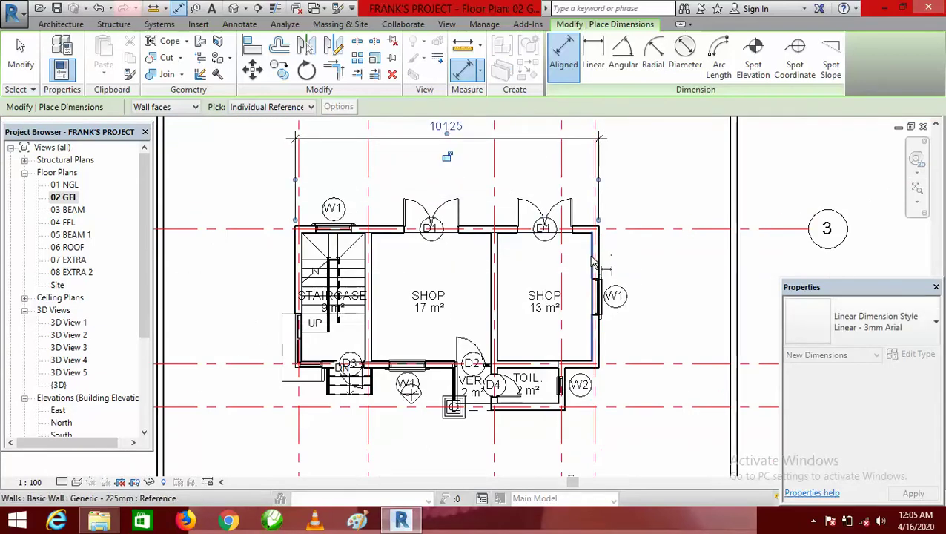
# Begin an aligned dimension string picking both faces of the staircase's outer wall and both faces of the staircase–shop wall.
pyautogui.scroll(-2, 564, 256)
pyautogui.scroll(2, 498, 194)
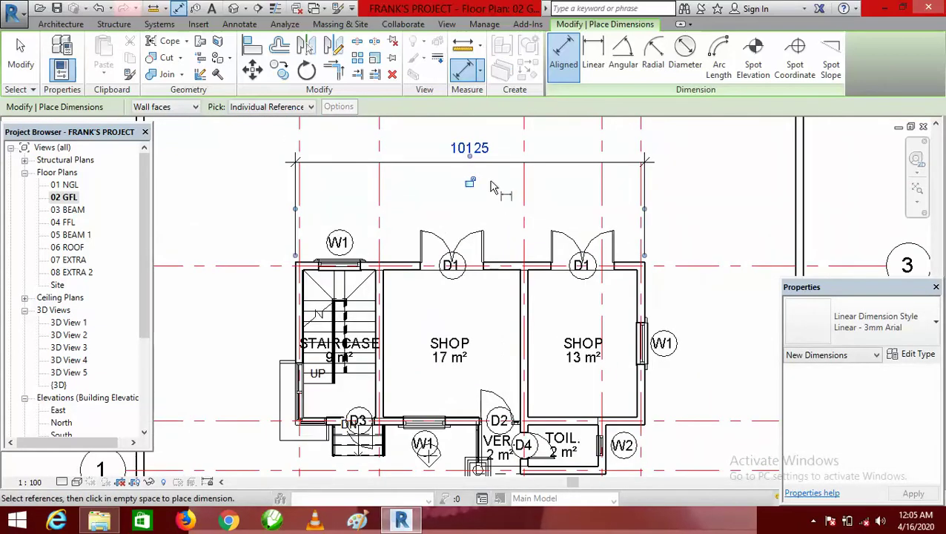
pyautogui.scroll(-2, 491, 187)
pyautogui.scroll(5, 363, 264)
pyautogui.scroll(-1, 363, 289)
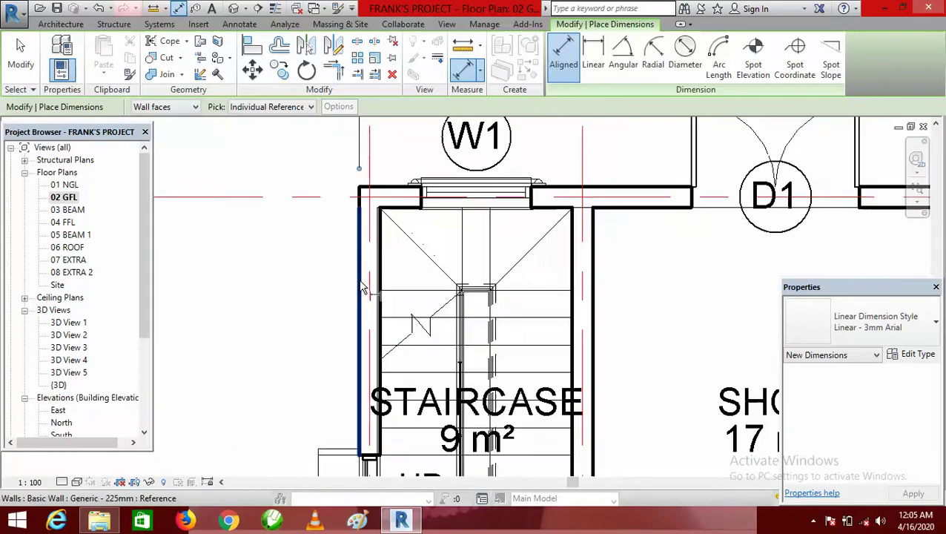
pyautogui.scroll(-2, 364, 289)
pyautogui.scroll(4, 364, 286)
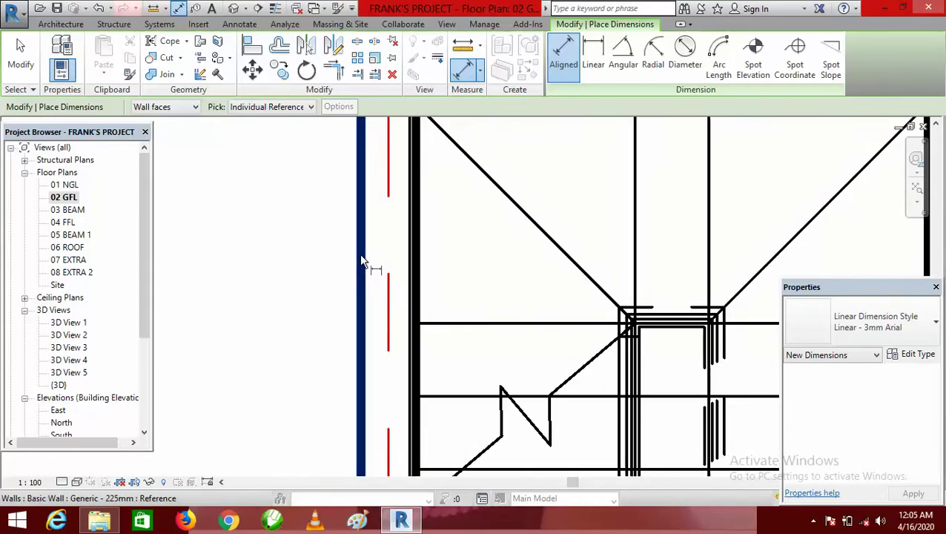
pyautogui.scroll(-5, 361, 261)
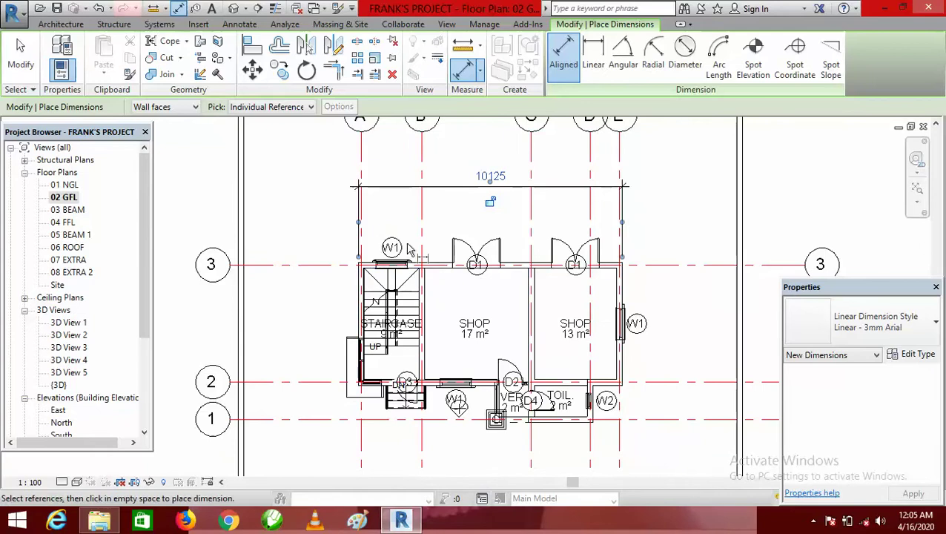
pyautogui.scroll(3, 402, 239)
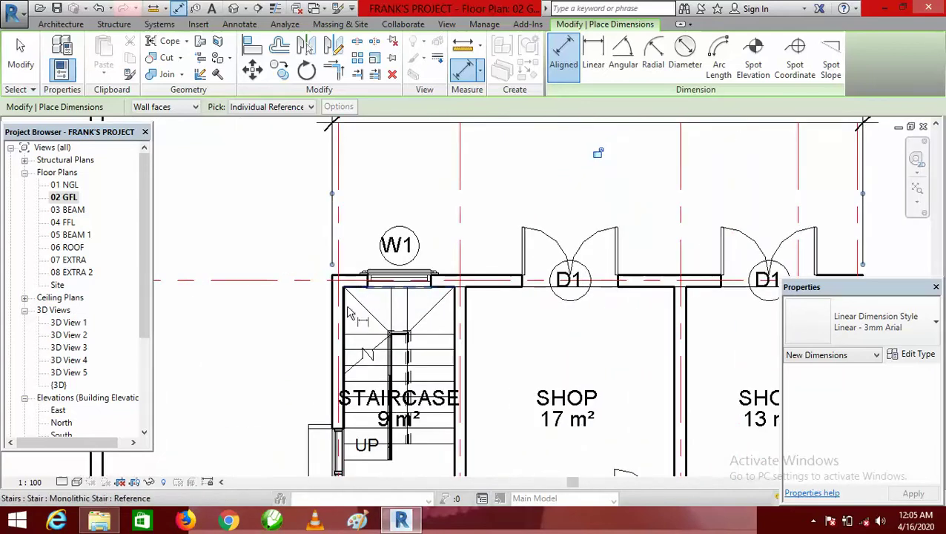
pyautogui.scroll(2, 340, 322)
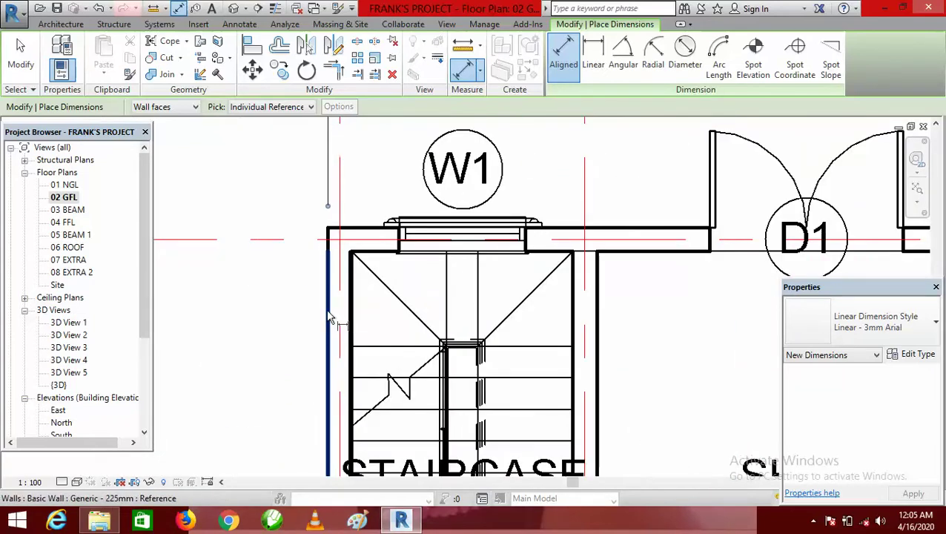
pyautogui.click(330, 318)
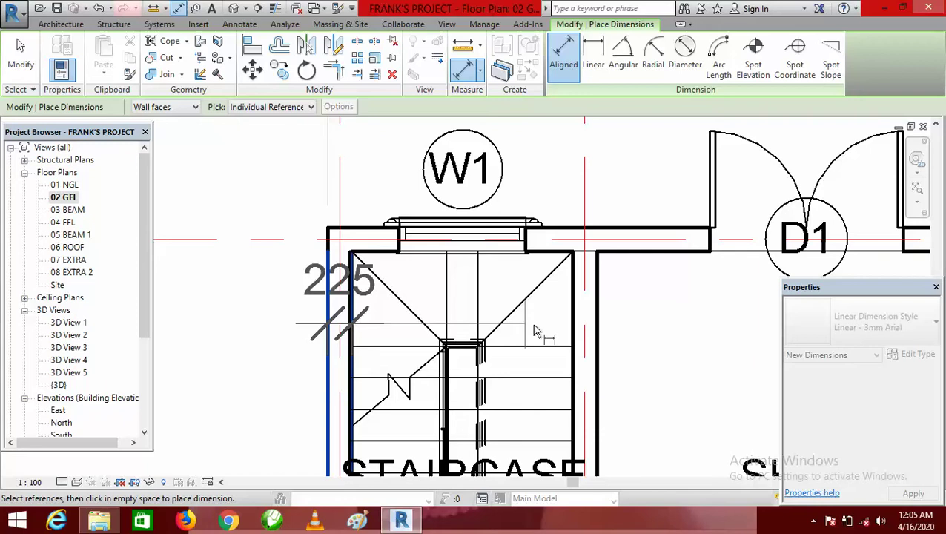
pyautogui.scroll(1, 573, 326)
pyautogui.click(581, 331)
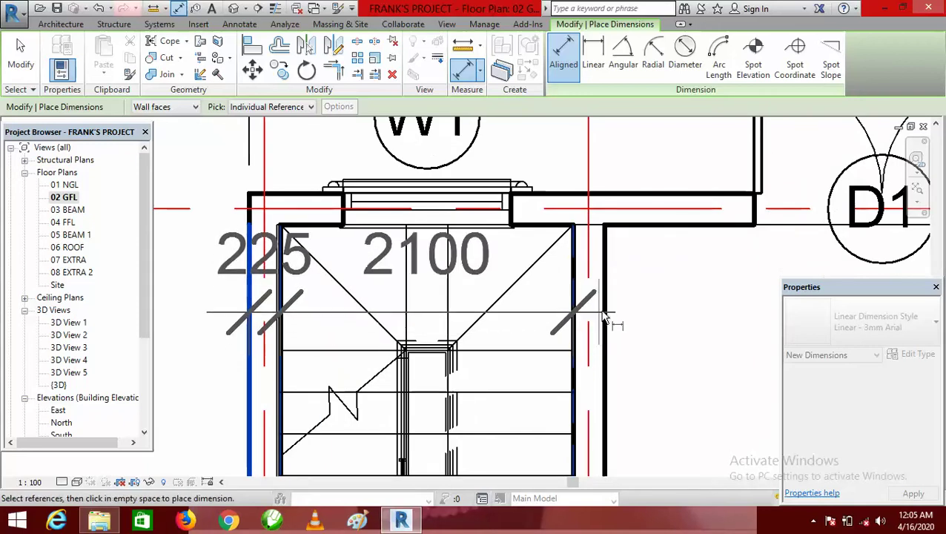
pyautogui.click(608, 321)
# Extend the dimension string through both faces of the shop partition and the far outer wall, placing it just below the overall dimension.
pyautogui.scroll(-3, 574, 290)
pyautogui.scroll(5, 566, 286)
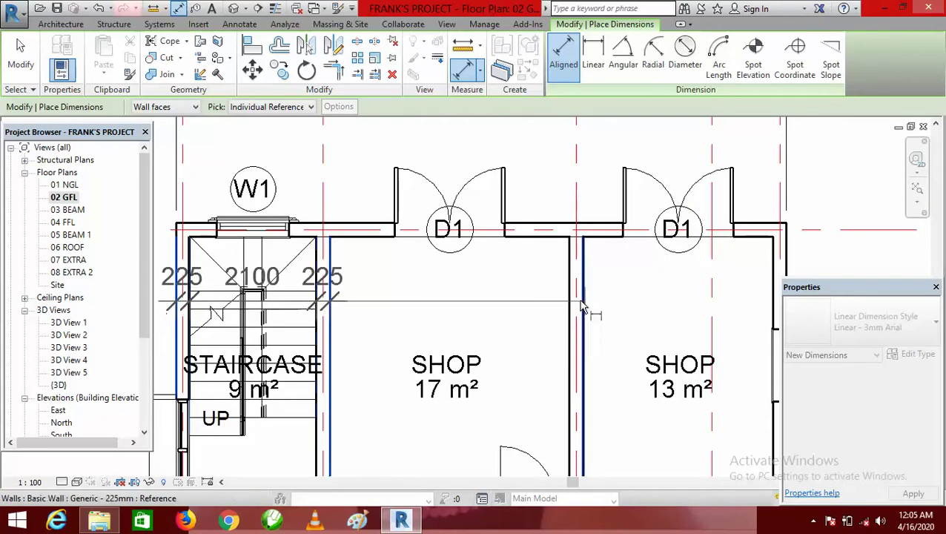
pyautogui.click(561, 286)
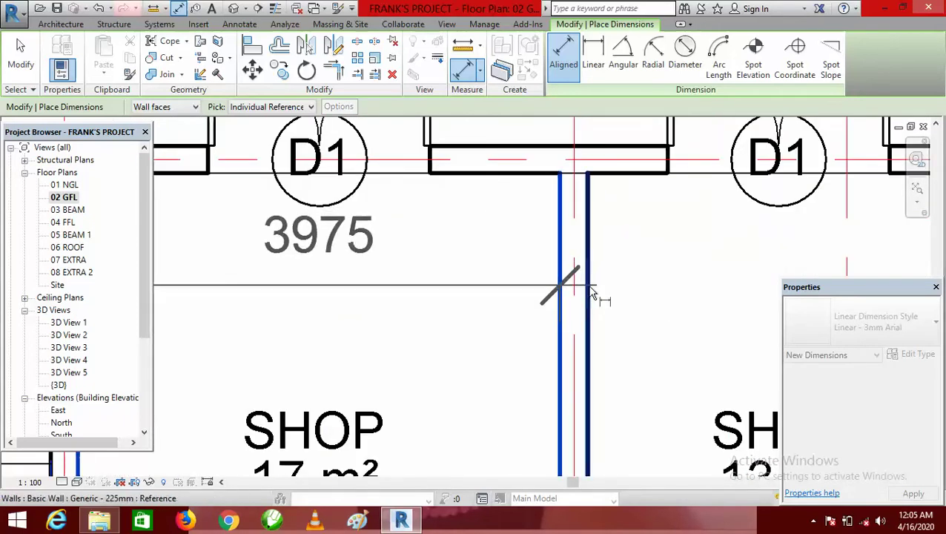
pyautogui.click(585, 291)
pyautogui.scroll(-1, 414, 267)
pyautogui.scroll(-3, 413, 267)
pyautogui.scroll(5, 590, 259)
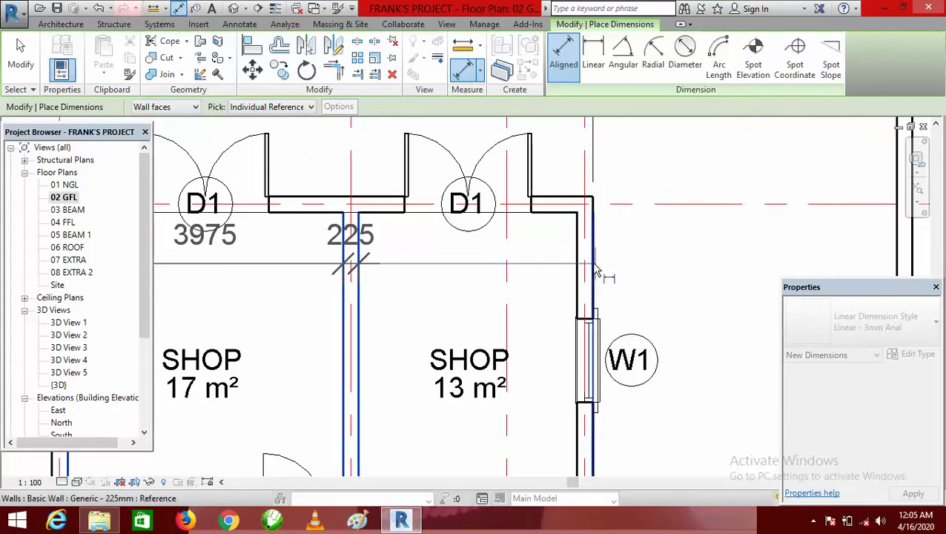
pyautogui.click(565, 256)
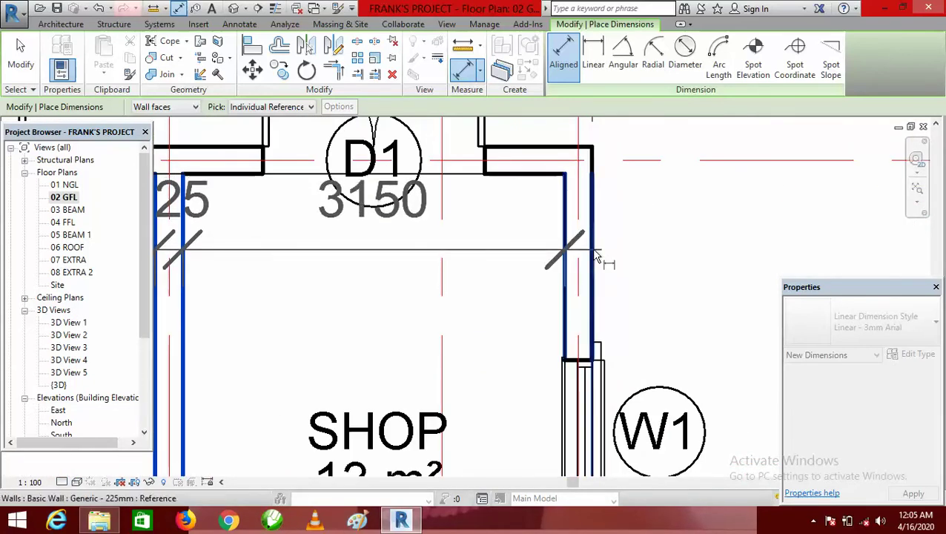
pyautogui.click(594, 253)
pyautogui.scroll(-3, 608, 289)
pyautogui.scroll(-2, 614, 300)
pyautogui.scroll(4, 596, 245)
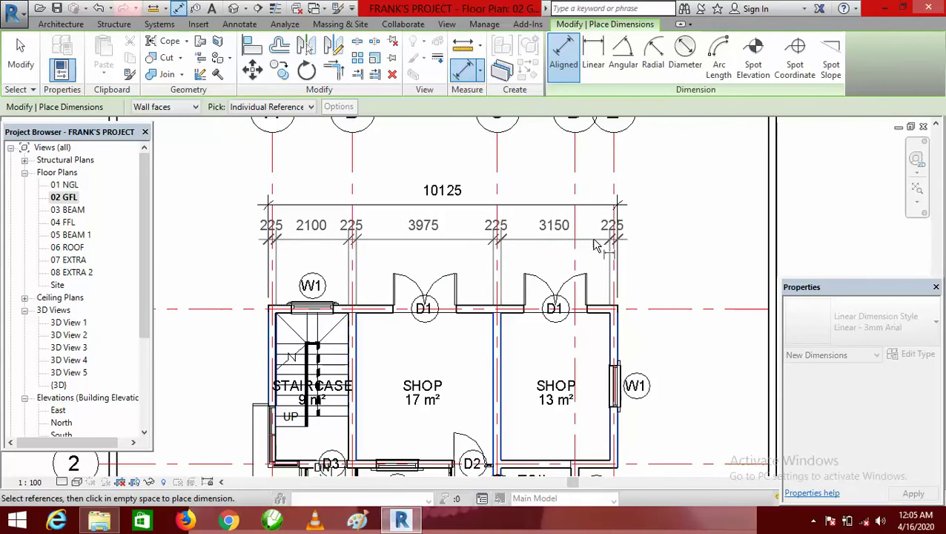
pyautogui.click(594, 247)
pyautogui.scroll(-3, 586, 245)
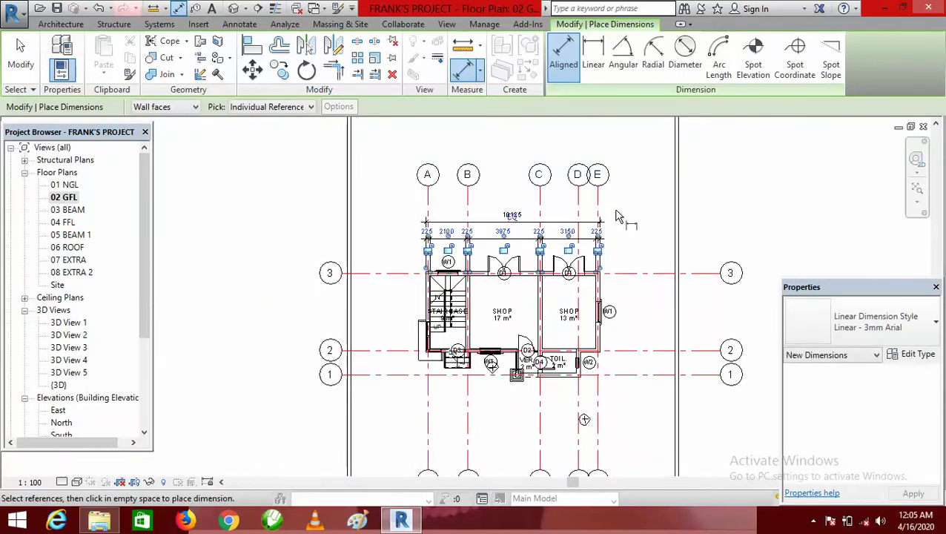
pyautogui.click(21, 54)
# Nudge the overall width dimension line upward, away from the wall-face string and closer to the grid bubbles.
pyautogui.scroll(3, 589, 244)
pyautogui.click(587, 249)
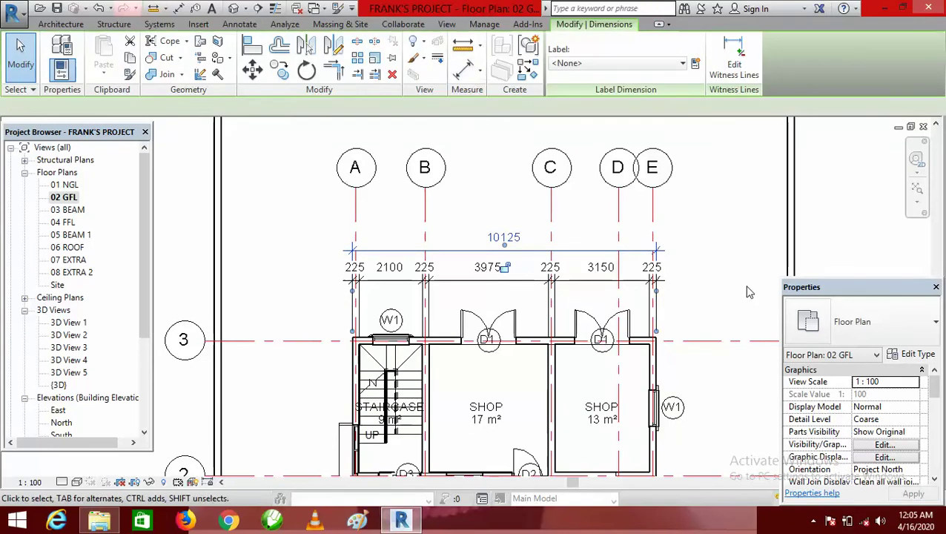
pyautogui.press('Up')
pyautogui.press('Up')
pyautogui.press('Up')
pyautogui.press('Up')
pyautogui.press('Up')
pyautogui.press('Up')
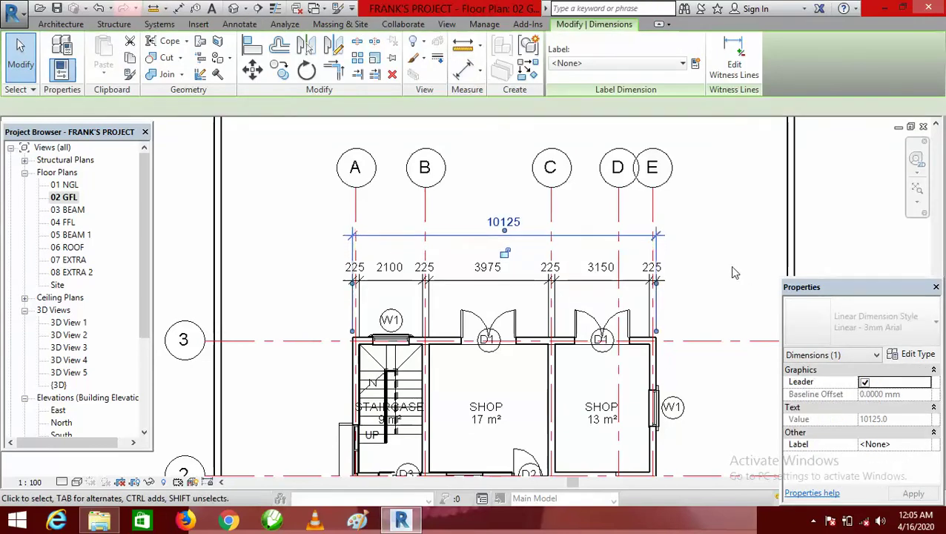
pyautogui.press('Up')
pyautogui.press('Up')
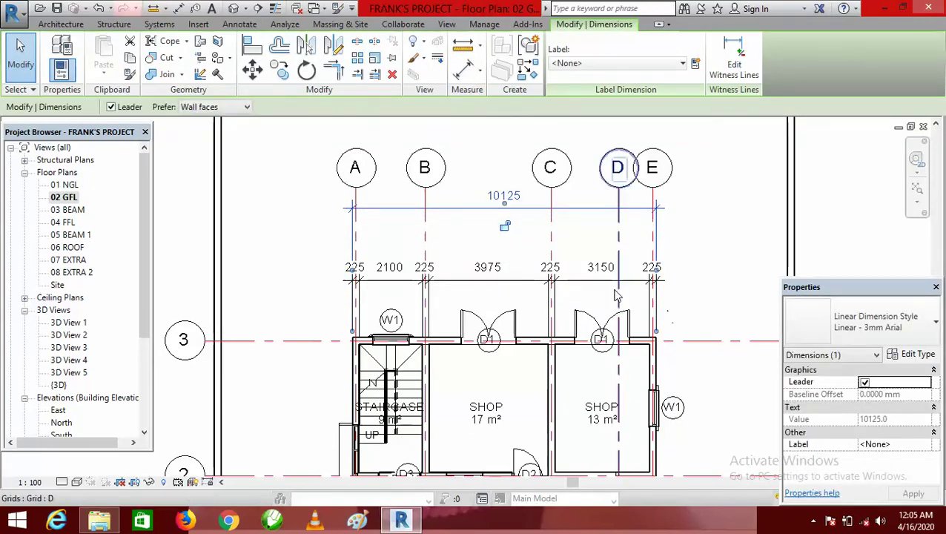
# Nudge the wall-face dimension string upward until it sits just below the overall width dimension.
pyautogui.click(650, 284)
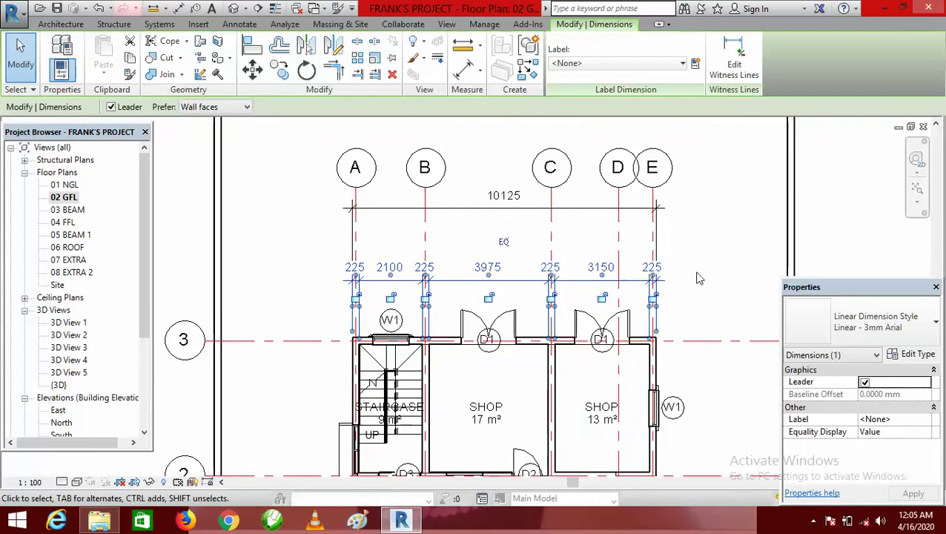
pyautogui.press('Up')
pyautogui.press('Up')
pyautogui.press('Up')
pyautogui.press('Up')
pyautogui.press('Up')
pyautogui.press('Up')
pyautogui.press('Up')
pyautogui.press('Up')
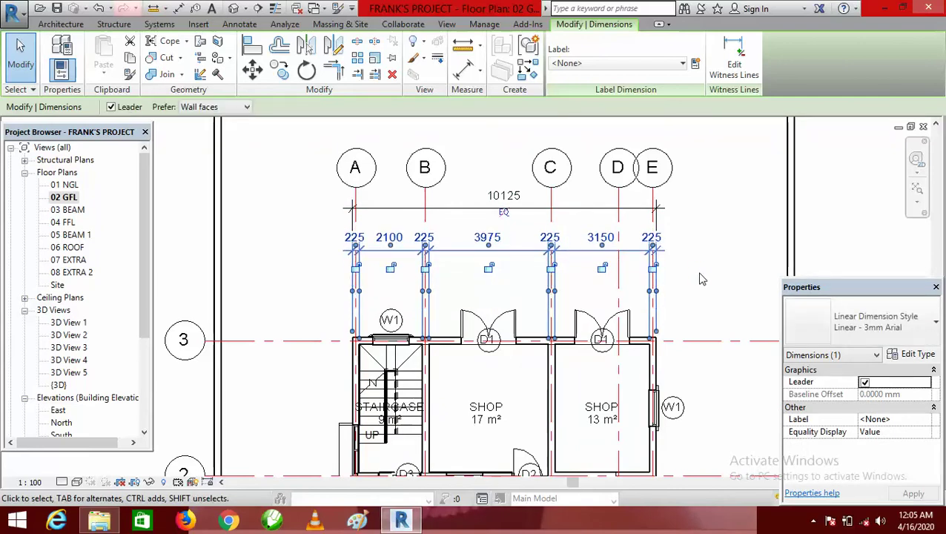
pyautogui.press('Up')
pyautogui.press('Up')
pyautogui.press('Up')
pyautogui.press('Up')
pyautogui.press('Up')
pyautogui.press('Up')
pyautogui.press('Up')
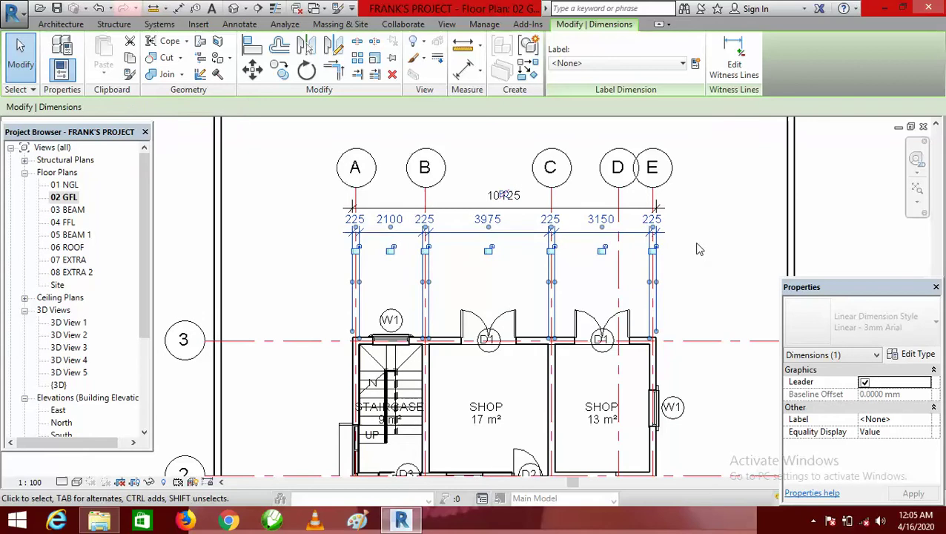
pyautogui.press('Escape')
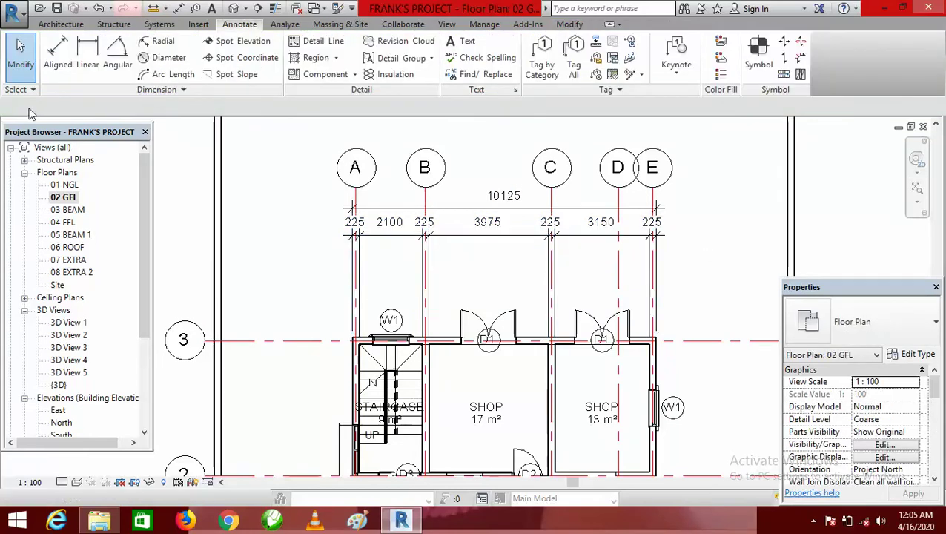
# Begin an aligned dimension string on the centrelines of the staircase's outer wall and the staircase–shop wall.
pyautogui.click(58, 52)
pyautogui.scroll(-2, 365, 274)
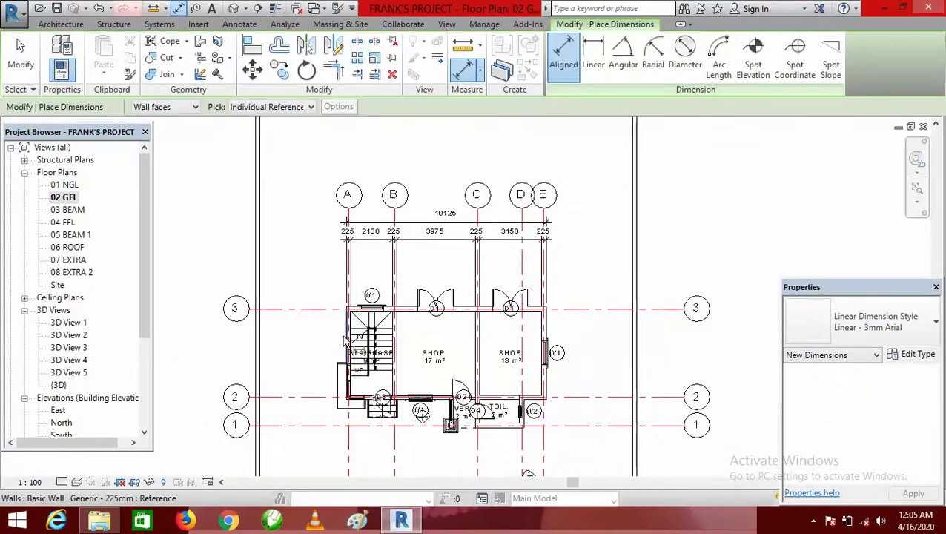
pyautogui.scroll(7, 356, 311)
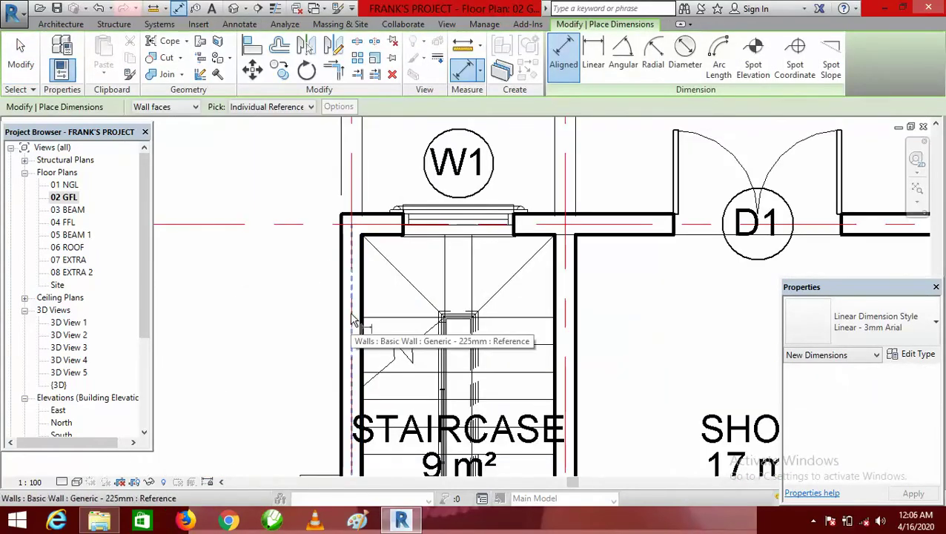
pyautogui.scroll(-2, 408, 334)
pyautogui.scroll(2, 513, 333)
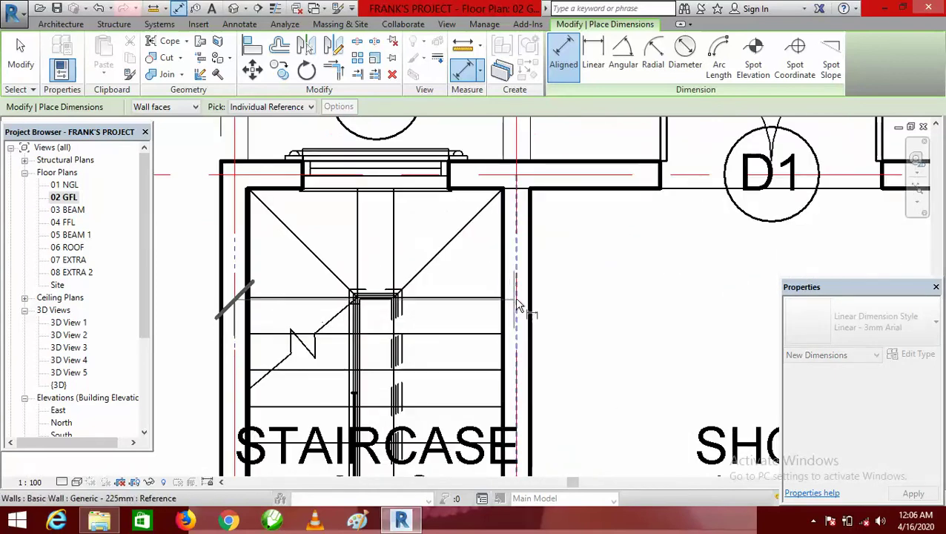
pyautogui.scroll(-5, 519, 304)
pyautogui.scroll(3, 538, 300)
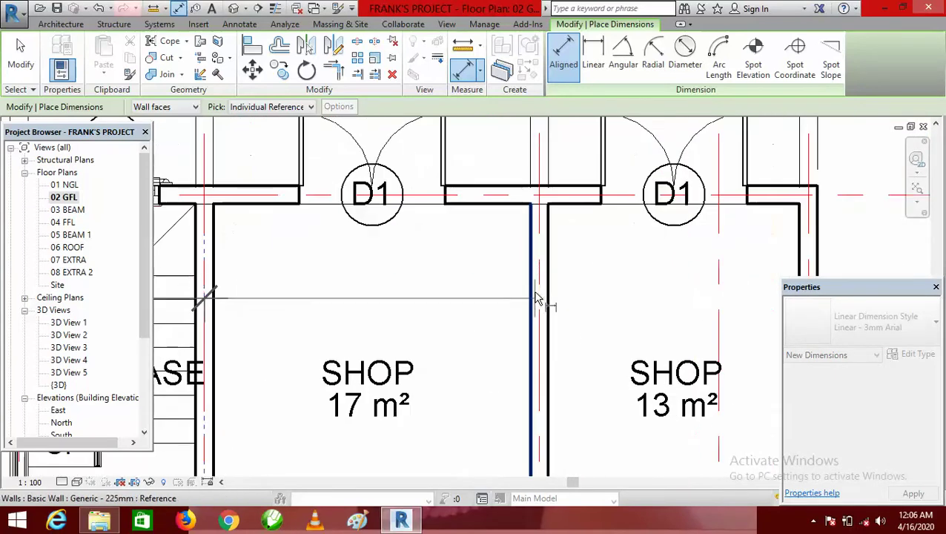
# Extend the centreline string through the shop partition and the far outer wall, placing it just below the wall-face string.
pyautogui.click(540, 281)
pyautogui.scroll(-3, 418, 276)
pyautogui.scroll(3, 641, 293)
pyautogui.click(297, 245)
pyautogui.click(378, 261)
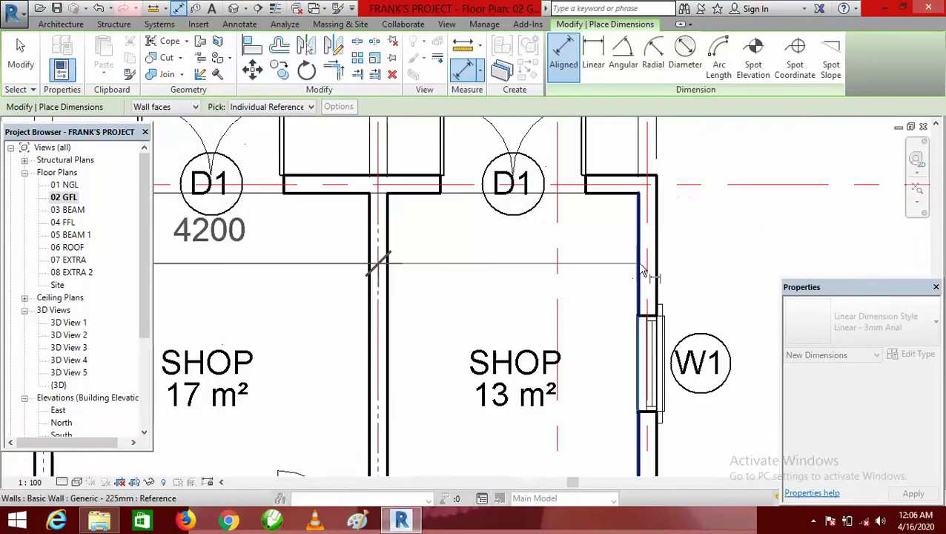
pyautogui.click(654, 269)
pyautogui.scroll(-3, 627, 341)
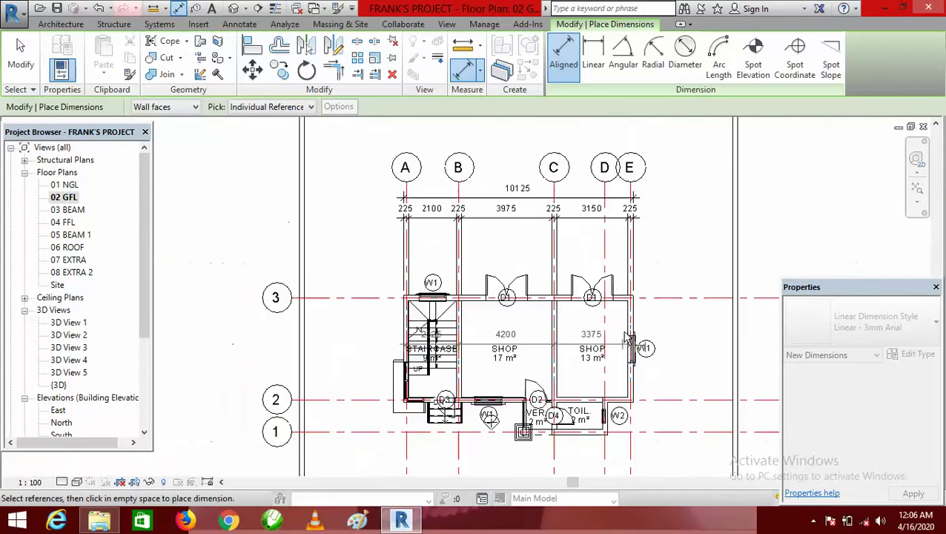
pyautogui.scroll(1, 585, 248)
pyautogui.click(585, 248)
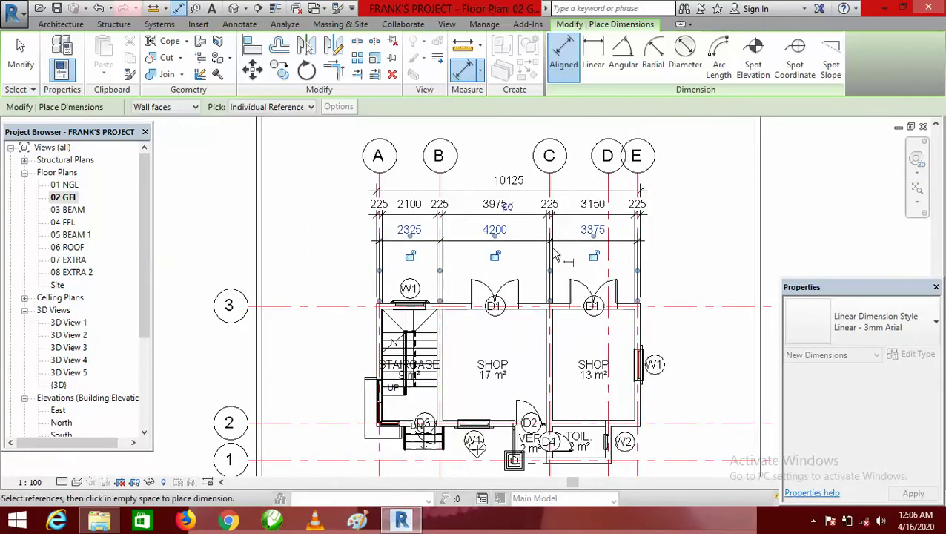
# Begin another aligned dimension string at the outer face of the staircase's outer wall.
pyautogui.scroll(-2, 544, 227)
pyautogui.scroll(4, 442, 277)
pyautogui.scroll(4, 428, 319)
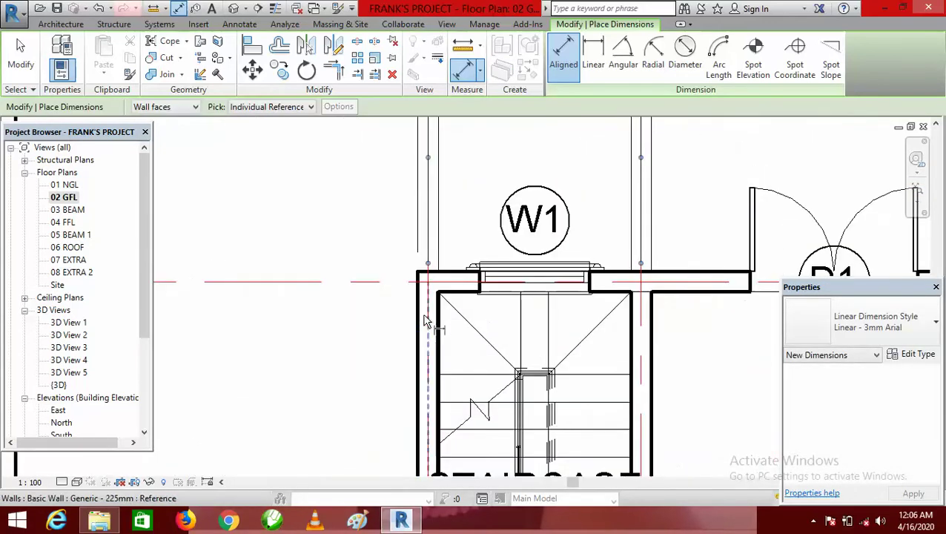
pyautogui.scroll(-4, 338, 244)
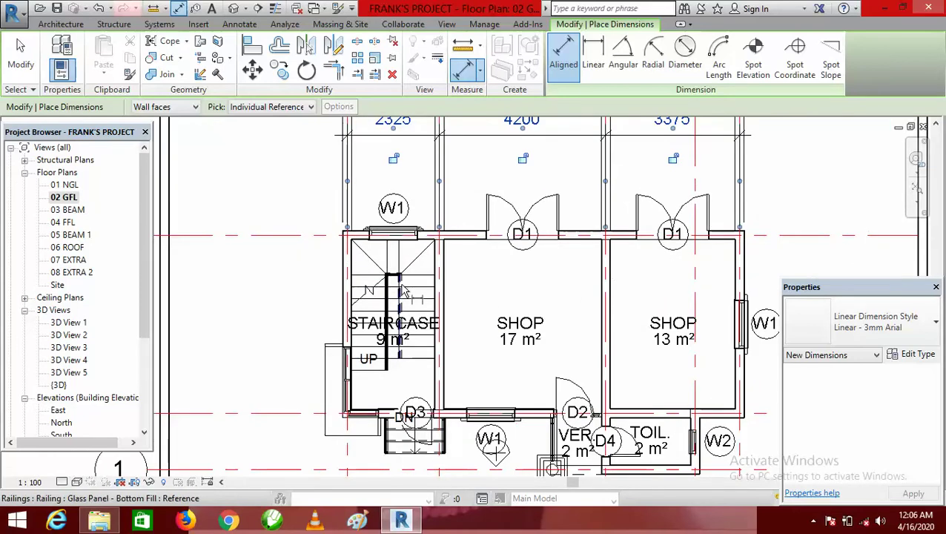
pyautogui.scroll(5, 403, 291)
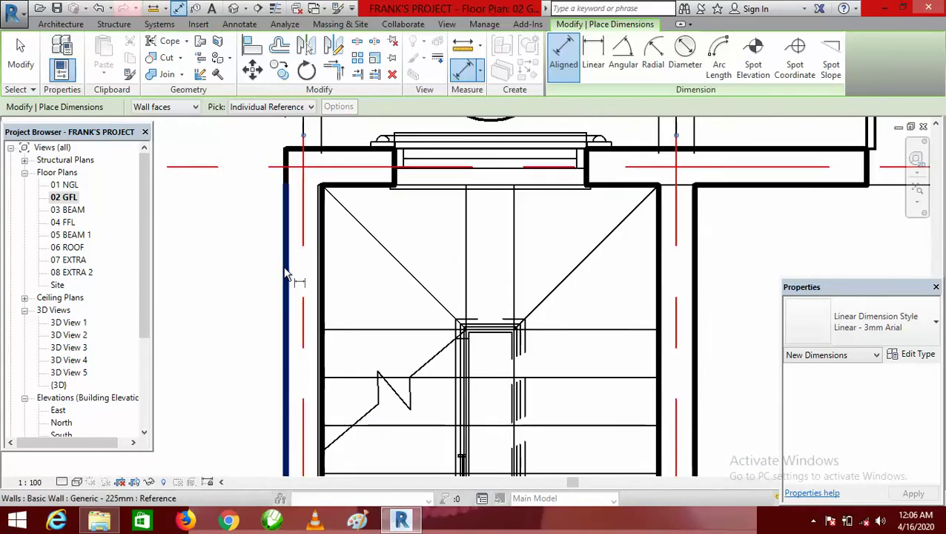
pyautogui.scroll(-3, 323, 318)
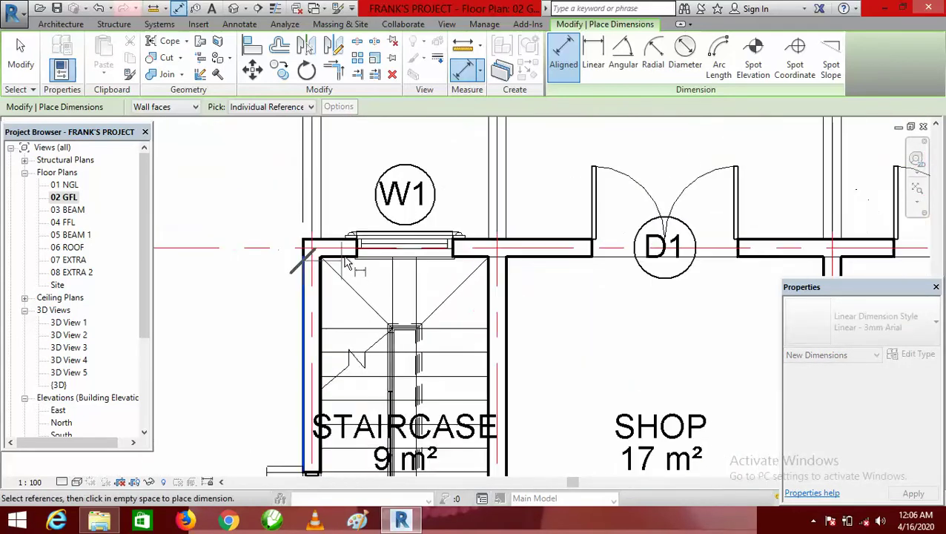
# Add both sides of the staircase's window W1 opening to the dimension string.
pyautogui.scroll(3, 356, 248)
pyautogui.click(367, 252)
pyautogui.click(336, 254)
pyautogui.scroll(-2, 335, 254)
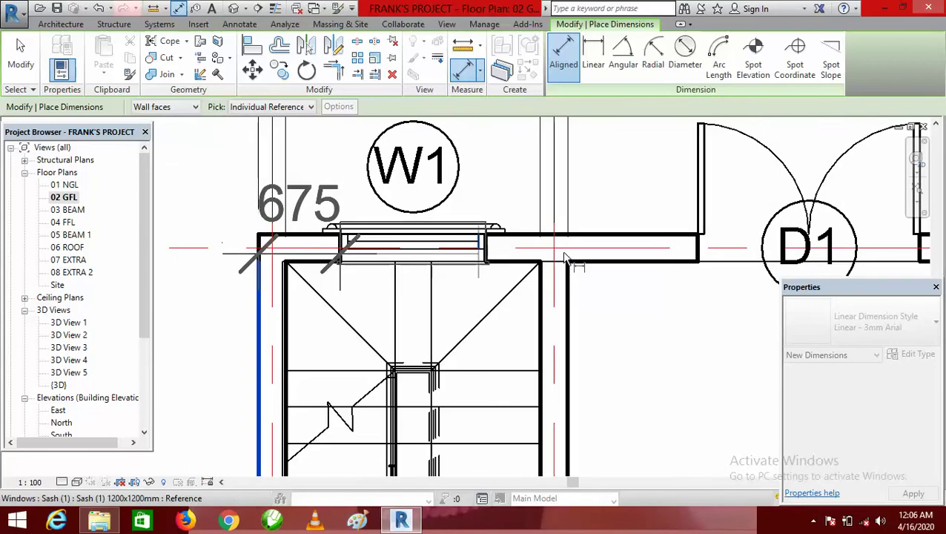
pyautogui.scroll(3, 460, 259)
pyautogui.click(459, 248)
pyautogui.scroll(-3, 460, 248)
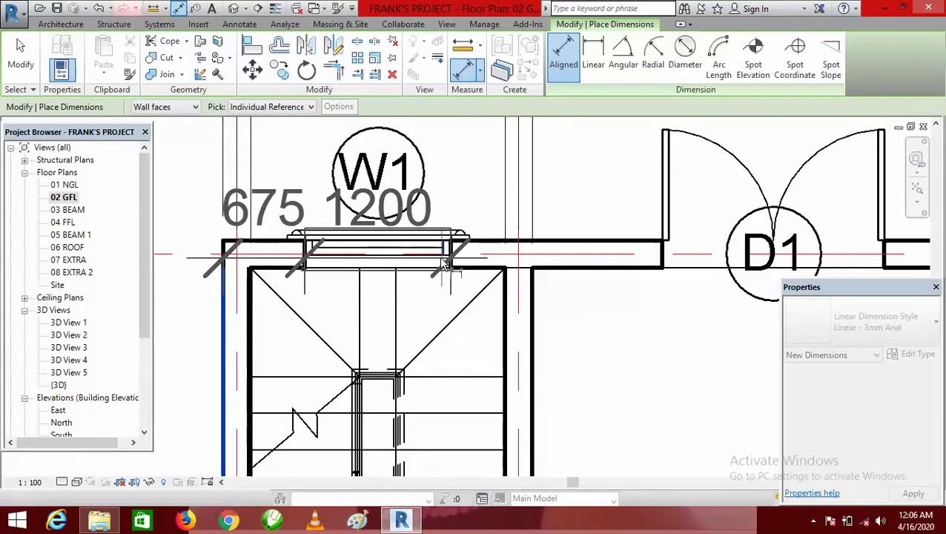
# Continue the dimension string through both jambs of door D1 in the 17 m² shop.
pyautogui.scroll(4, 549, 254)
pyautogui.click(535, 260)
pyautogui.scroll(-3, 445, 215)
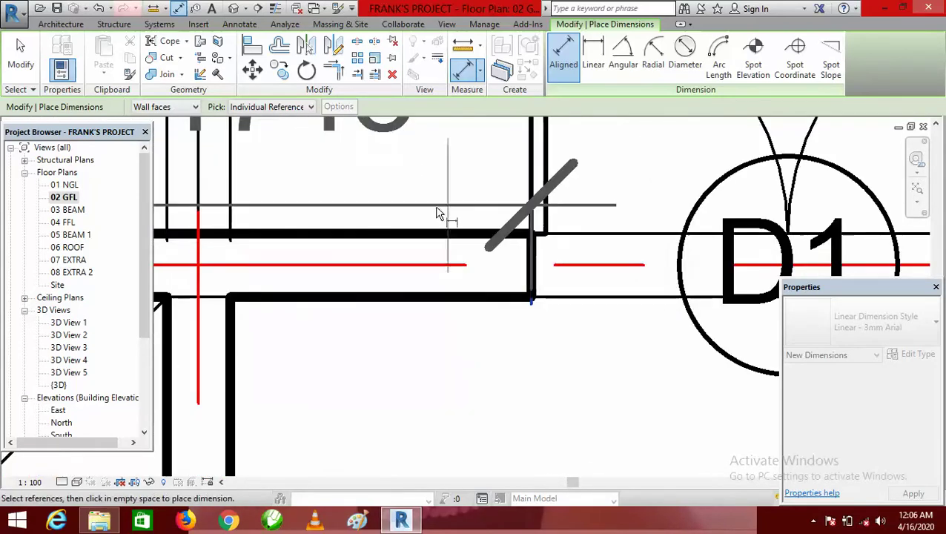
pyautogui.scroll(4, 630, 241)
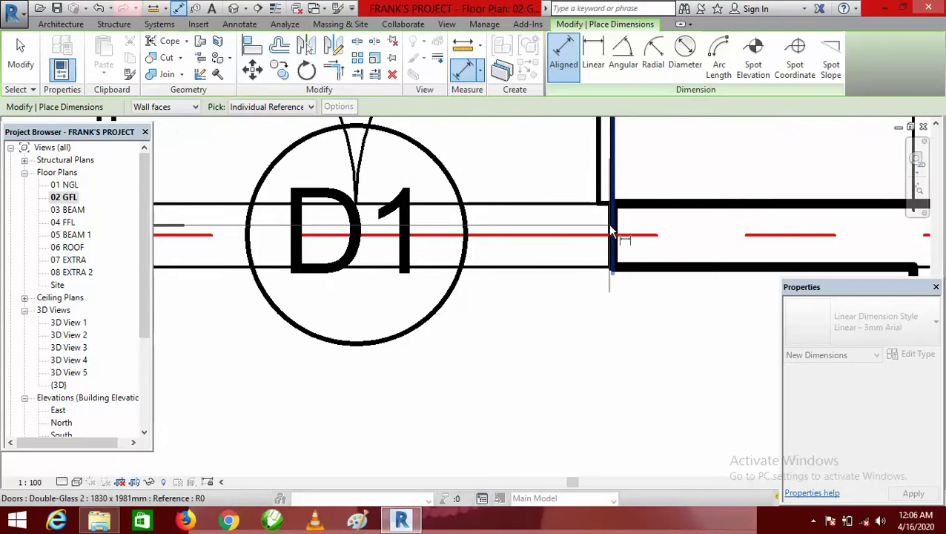
pyautogui.click(611, 231)
pyautogui.scroll(-3, 519, 237)
# Continue the dimension string through both jambs of door D1 in the 13 m² shop.
pyautogui.scroll(4, 599, 243)
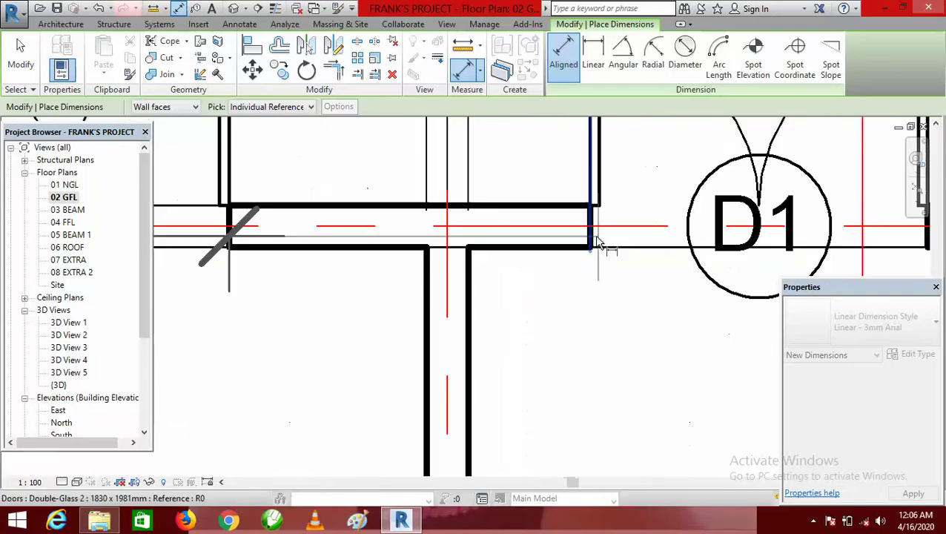
pyautogui.click(599, 243)
pyautogui.scroll(-3, 599, 243)
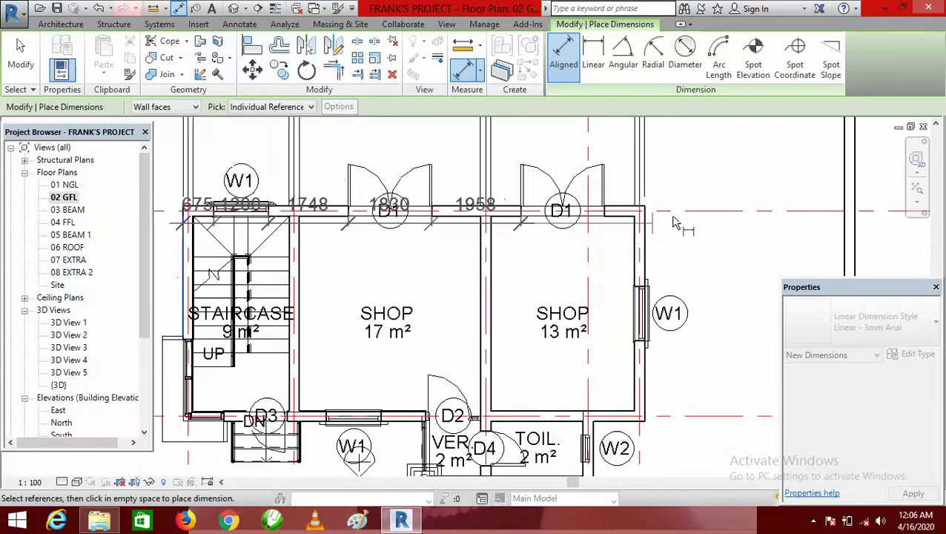
pyautogui.scroll(4, 674, 222)
pyautogui.scroll(-2, 638, 219)
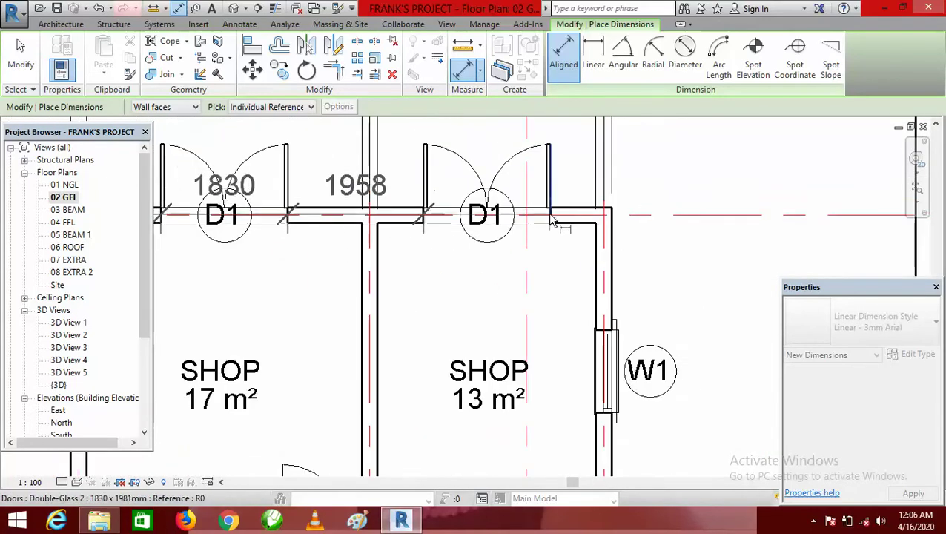
pyautogui.scroll(4, 560, 218)
pyautogui.scroll(-3, 564, 211)
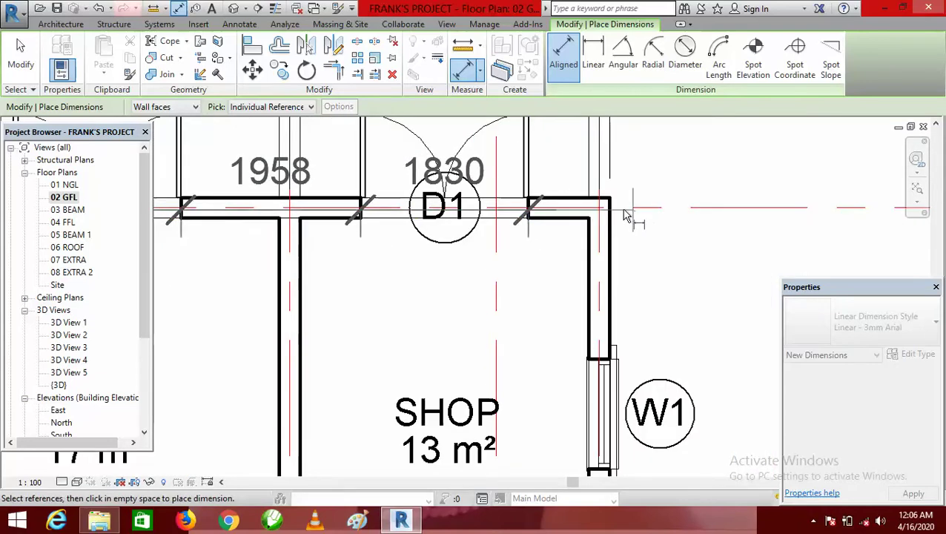
# End the opening string at the far outer wall's outer face, placing it between the centreline string and the building.
pyautogui.scroll(2, 625, 216)
pyautogui.click(604, 249)
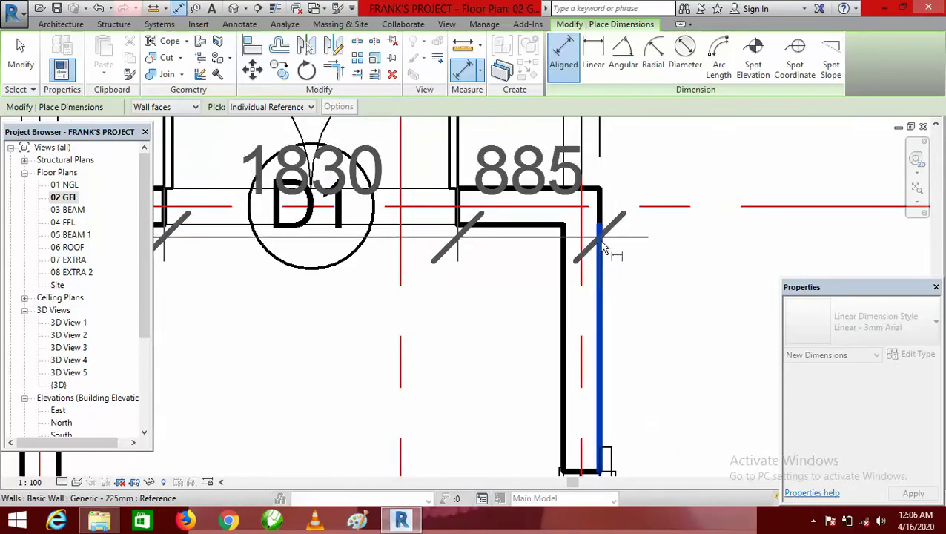
pyautogui.scroll(-5, 608, 250)
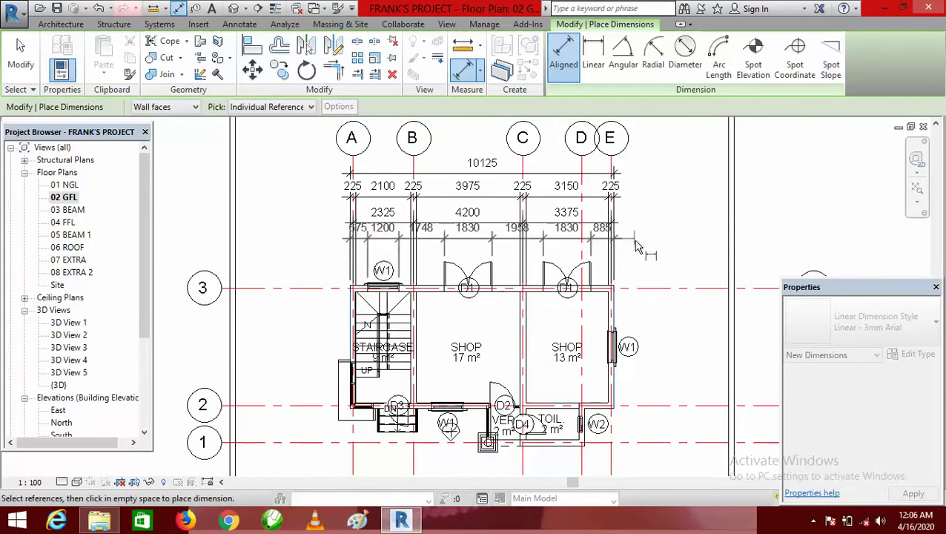
pyautogui.click(639, 254)
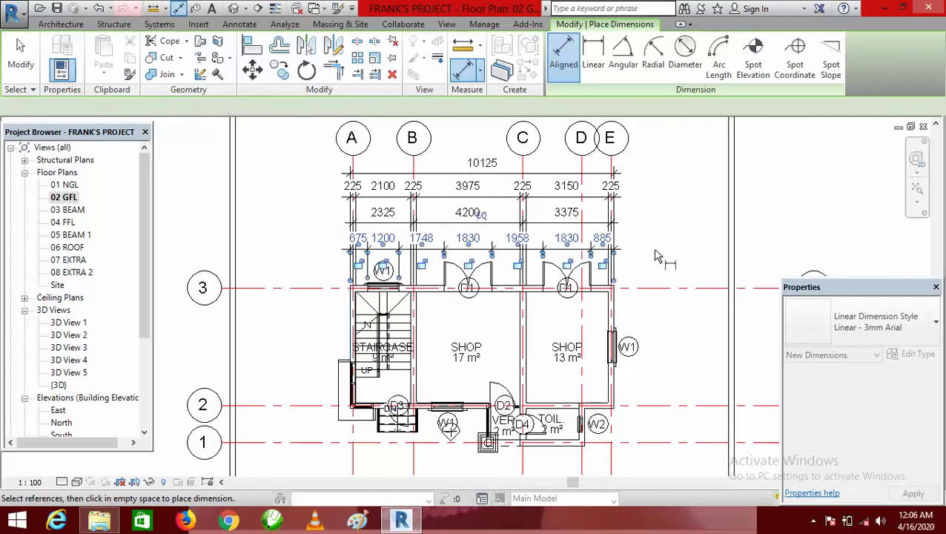
pyautogui.rightClick(656, 188)
pyautogui.click(692, 189)
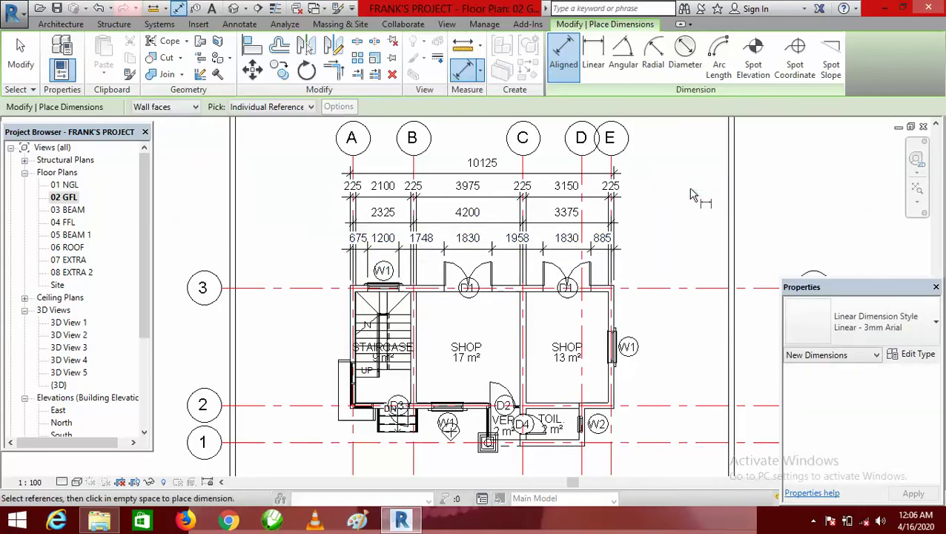
pyautogui.rightClick(696, 186)
pyautogui.click(703, 194)
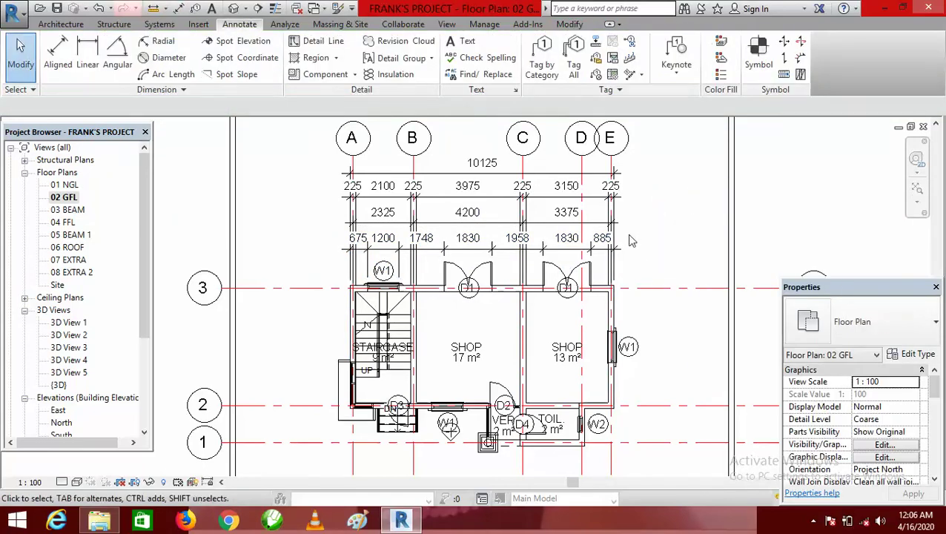
# Examine the overall, wall-face, centreline and opening dimension strings above the floor plan.
pyautogui.scroll(-2, 459, 226)
pyautogui.scroll(2, 523, 226)
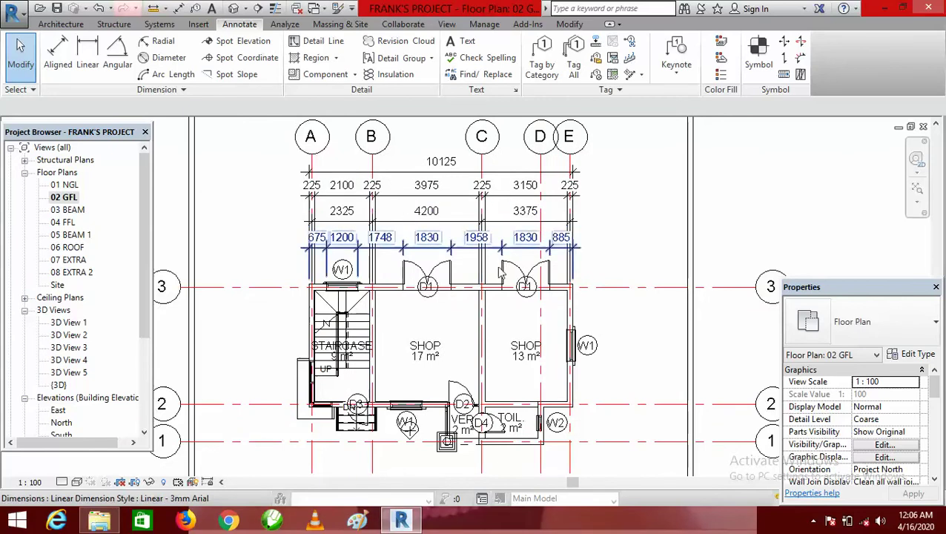
pyautogui.scroll(-2, 545, 256)
pyautogui.scroll(3, 460, 237)
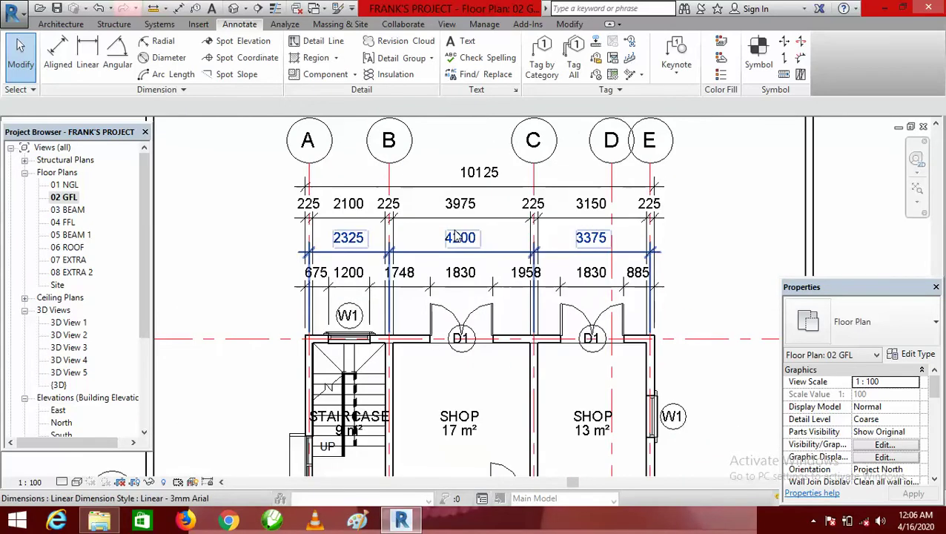
pyautogui.scroll(-3, 456, 282)
pyautogui.scroll(2, 455, 315)
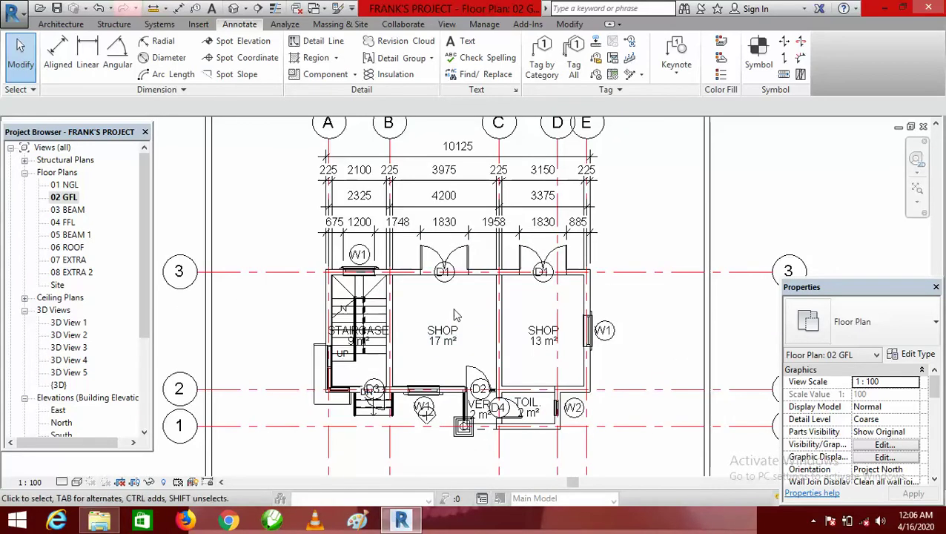
pyautogui.scroll(2, 456, 231)
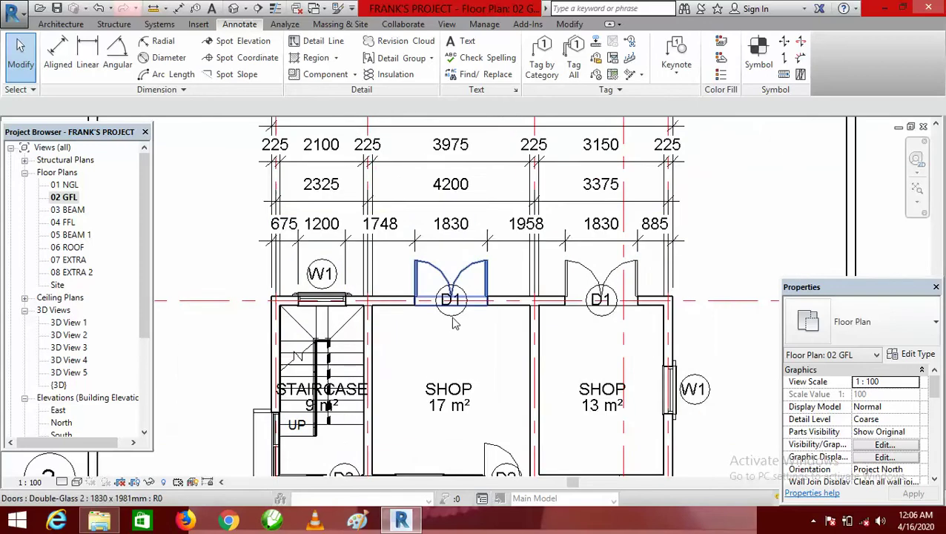
pyautogui.scroll(-3, 475, 232)
pyautogui.scroll(2, 481, 231)
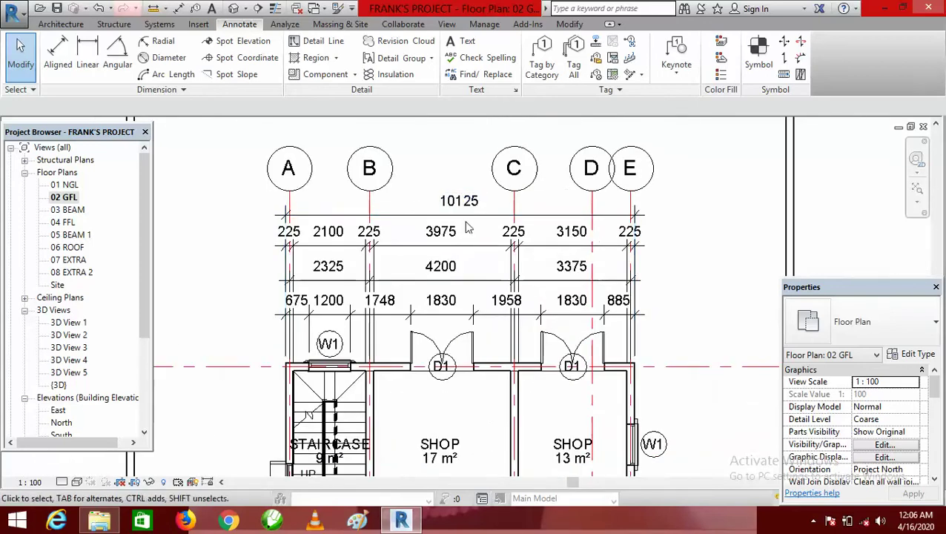
pyautogui.scroll(-2, 478, 252)
pyautogui.scroll(2, 478, 255)
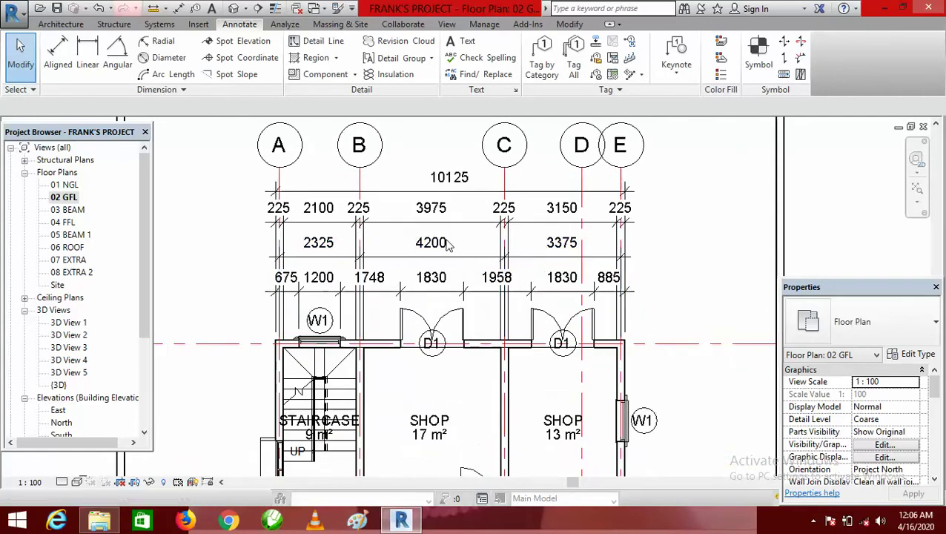
pyautogui.scroll(-3, 459, 268)
pyautogui.scroll(2, 440, 241)
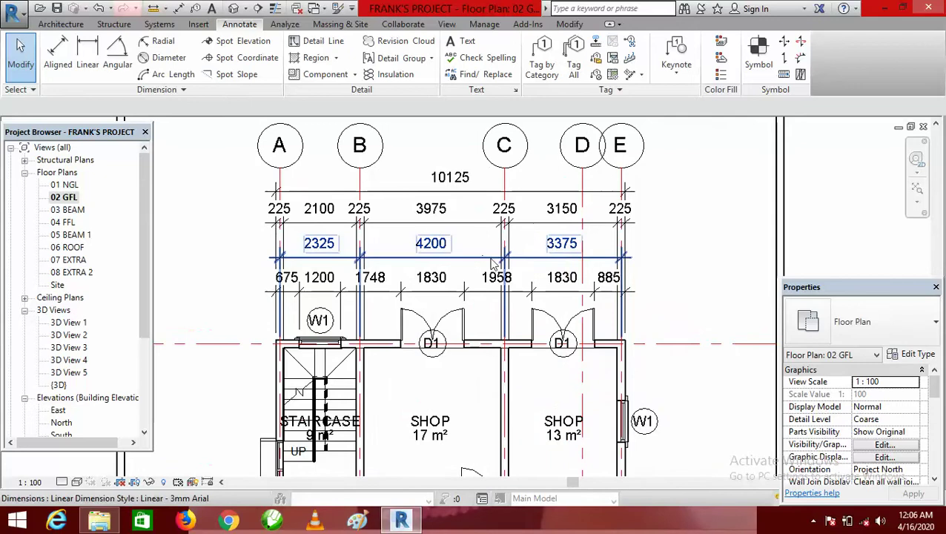
pyautogui.scroll(-3, 491, 263)
pyautogui.scroll(3, 343, 327)
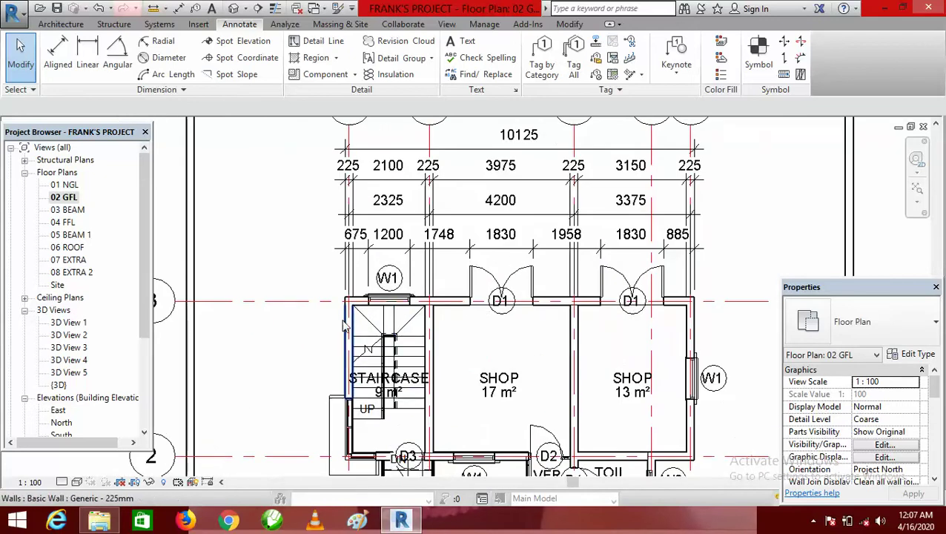
pyautogui.scroll(-2, 572, 358)
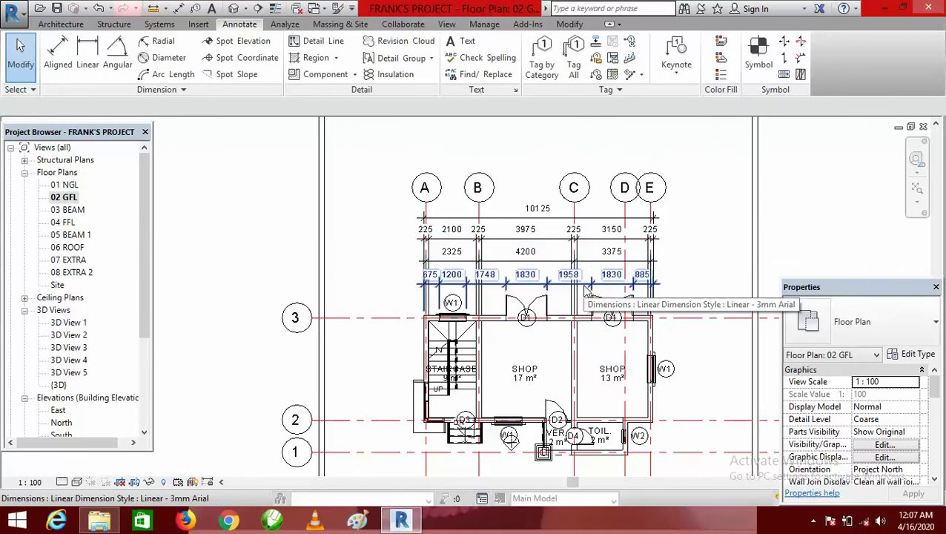
# Undo the opening and centreline dimension strings and the recent upward nudges of the wall-face string.
pyautogui.click(98, 9)
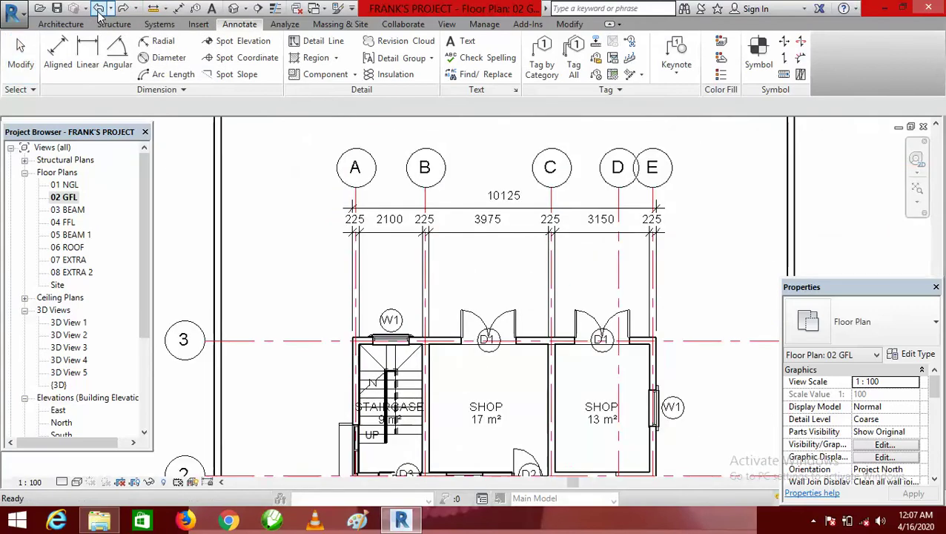
pyautogui.click(98, 9)
pyautogui.click(99, 9)
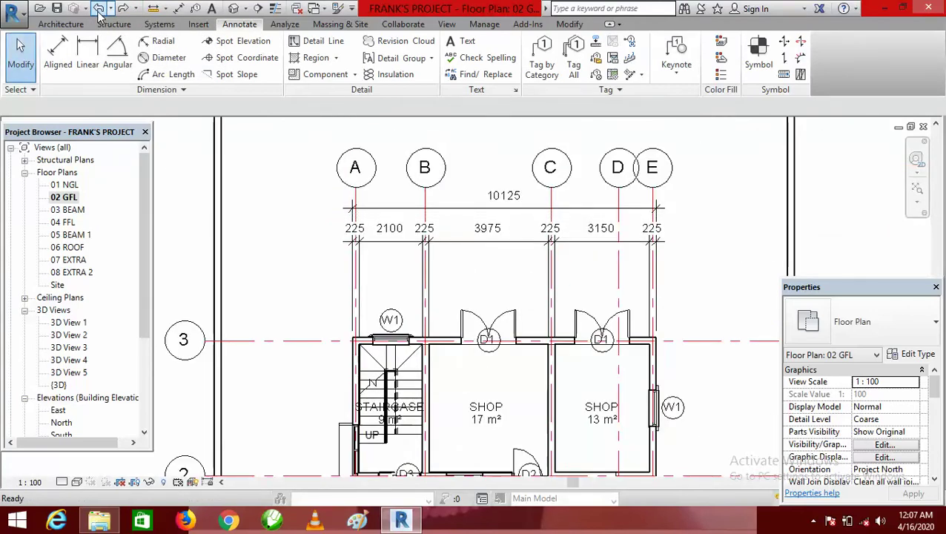
# Undo the remaining position changes of the wall-face and overall dimension strings above the building.
pyautogui.click(99, 9)
pyautogui.click(98, 9)
pyautogui.click(99, 9)
pyautogui.click(98, 9)
pyautogui.click(98, 9)
pyautogui.click(99, 8)
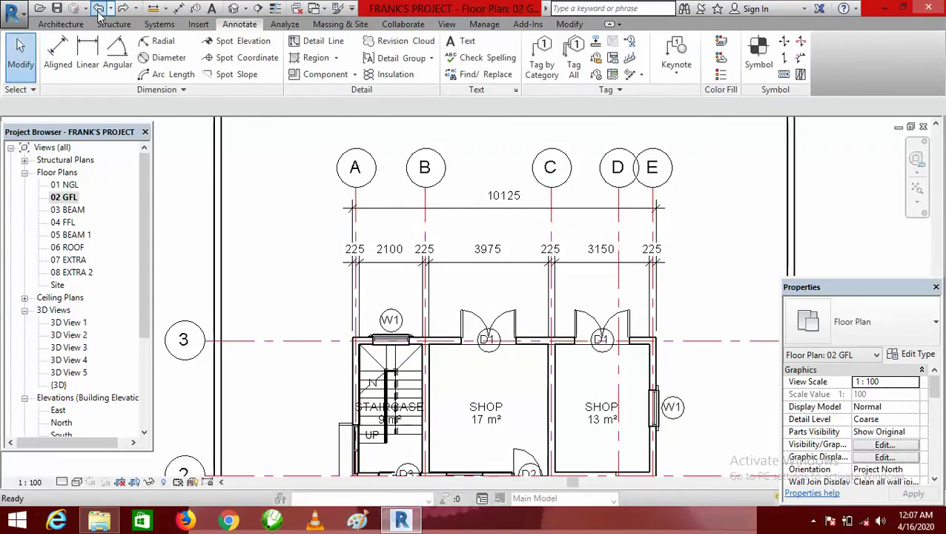
pyautogui.click(99, 8)
pyautogui.click(99, 9)
pyautogui.click(99, 9)
pyautogui.click(99, 9)
pyautogui.click(99, 9)
pyautogui.click(99, 9)
pyautogui.click(98, 9)
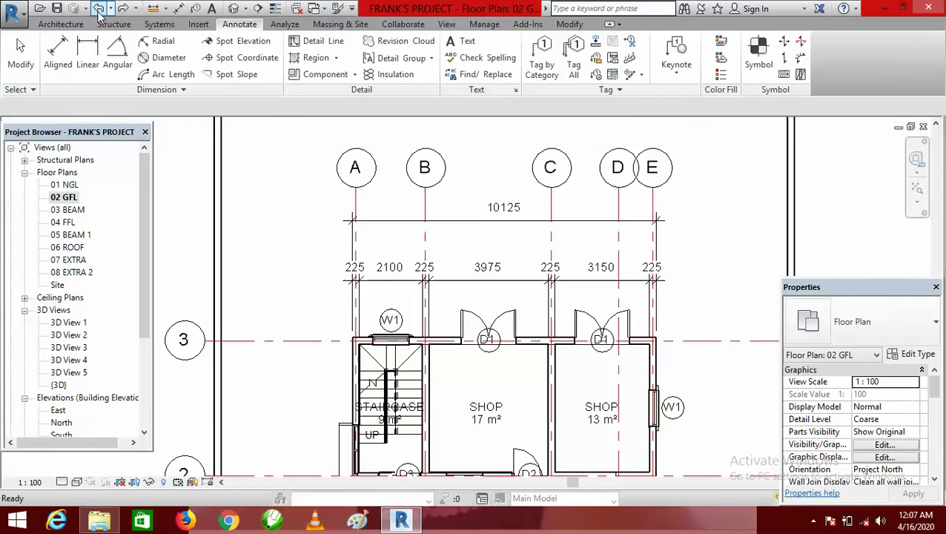
pyautogui.click(98, 8)
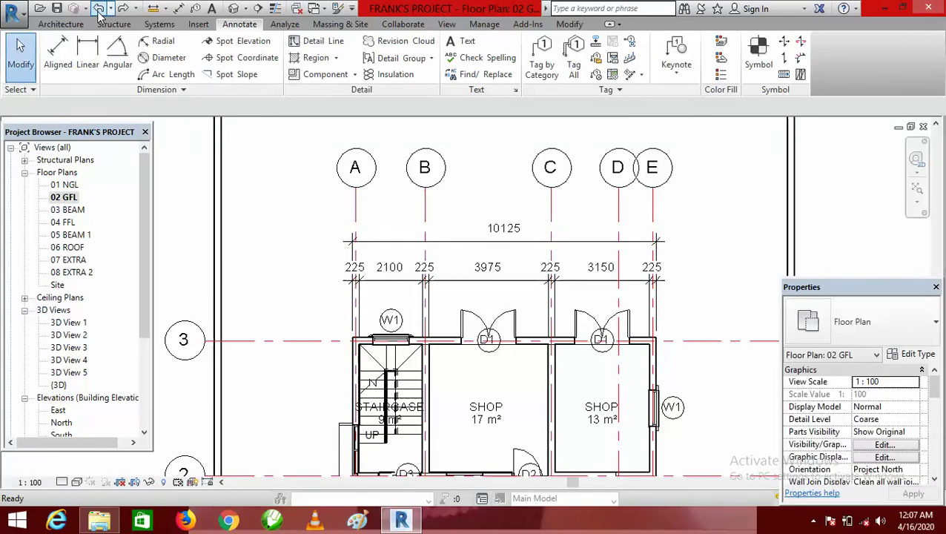
# Undo the placement of the wall-face and overall dimension strings, clearing all dimensions above the floor plan.
pyautogui.click(99, 8)
pyautogui.click(98, 9)
pyautogui.click(99, 9)
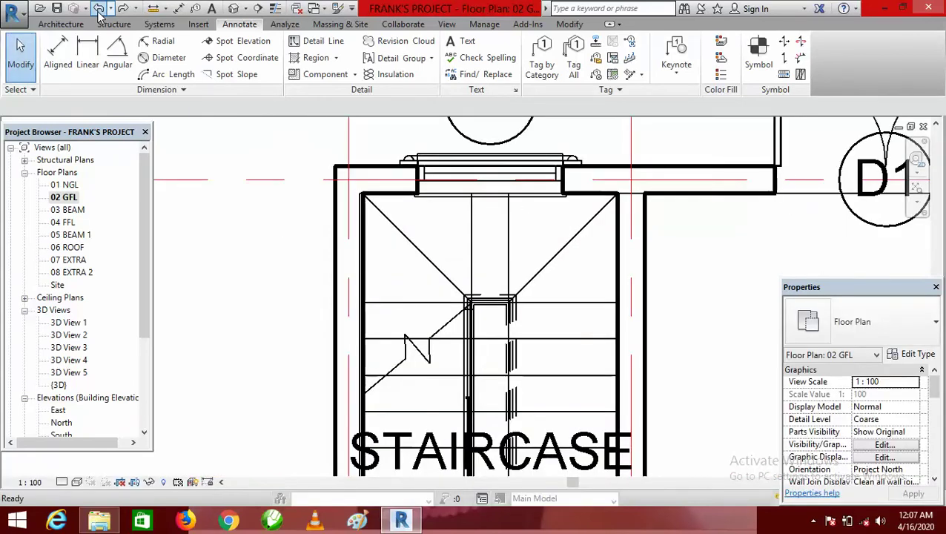
pyautogui.click(99, 9)
pyautogui.click(99, 9)
pyautogui.click(99, 9)
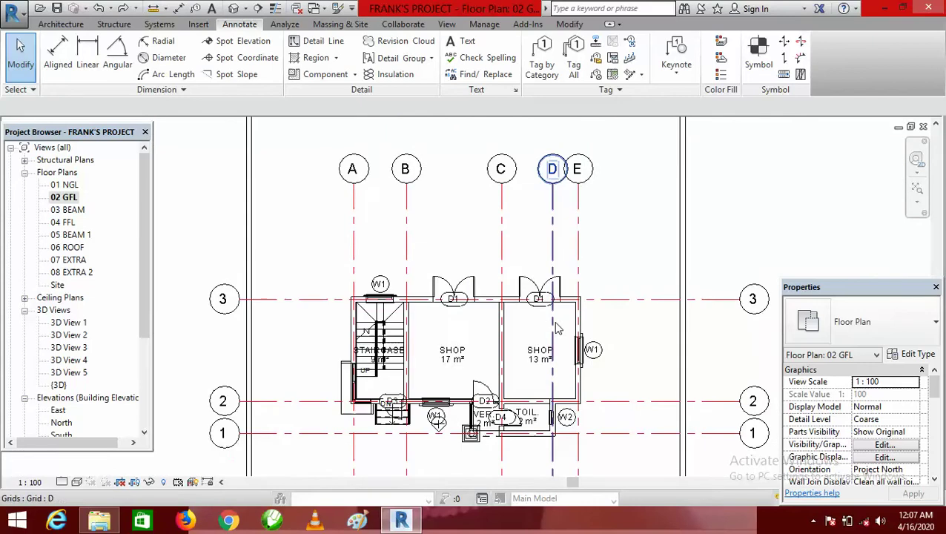
pyautogui.click(123, 9)
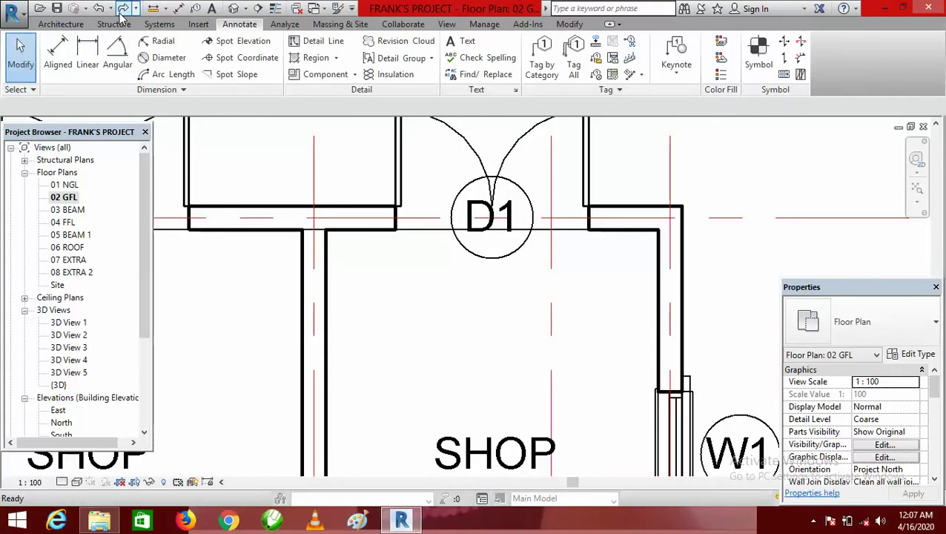
pyautogui.click(123, 9)
pyautogui.click(123, 9)
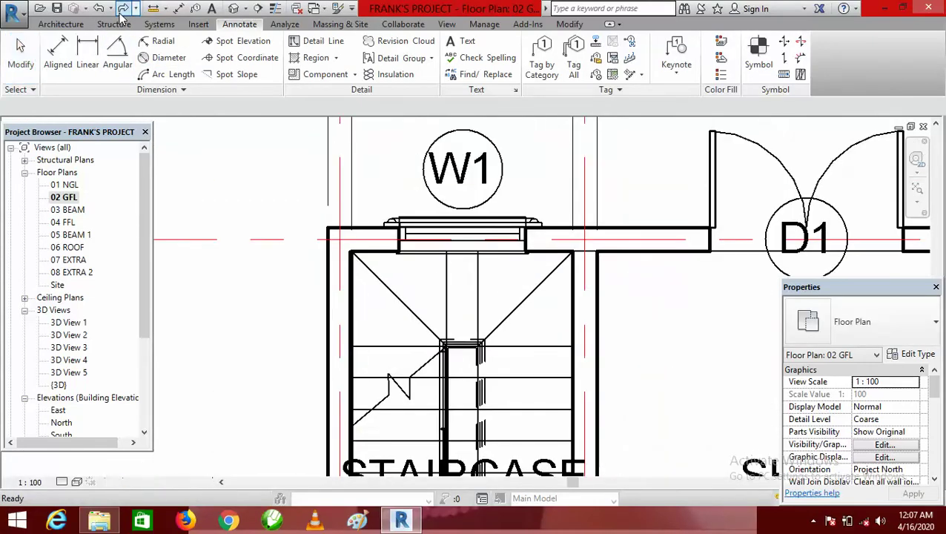
pyautogui.click(123, 9)
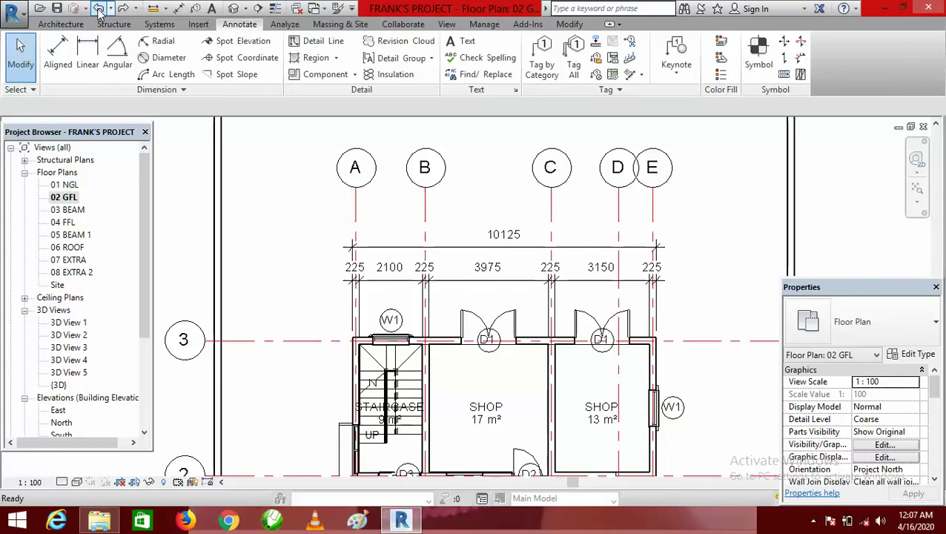
pyautogui.click(98, 9)
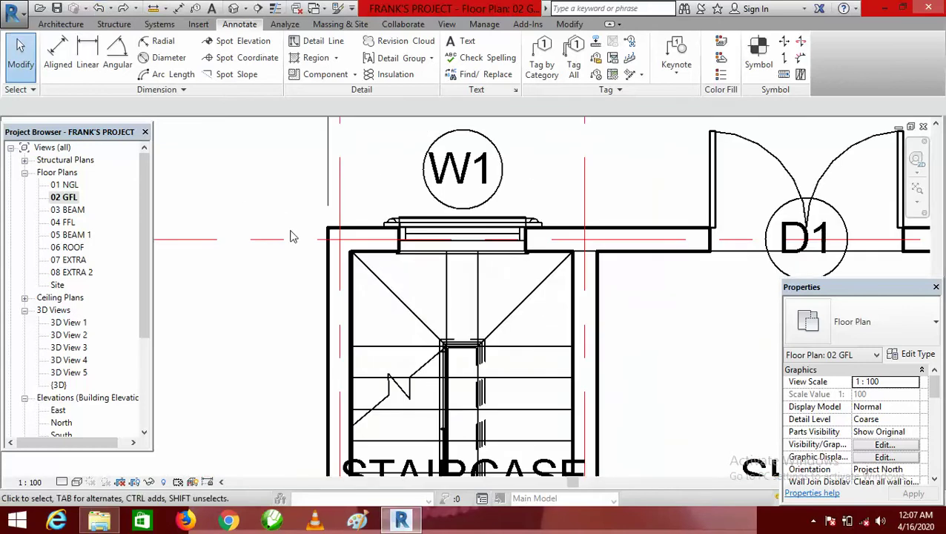
pyautogui.scroll(-5, 296, 233)
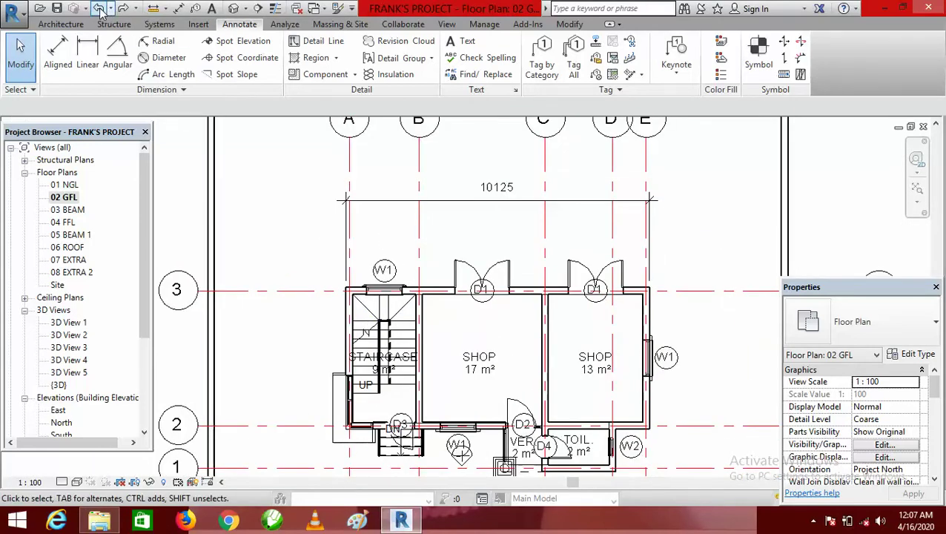
pyautogui.click(98, 8)
# Start an Aligned dimension that picks Entire Walls, with auto-dimension references set to Openings by Widths.
pyautogui.scroll(-4, 415, 334)
pyautogui.scroll(-2, 421, 330)
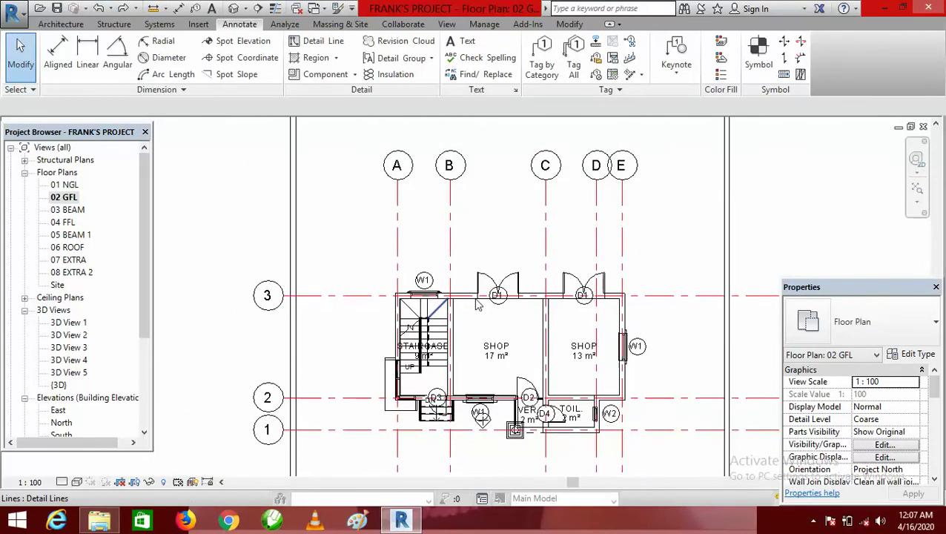
pyautogui.scroll(3, 634, 378)
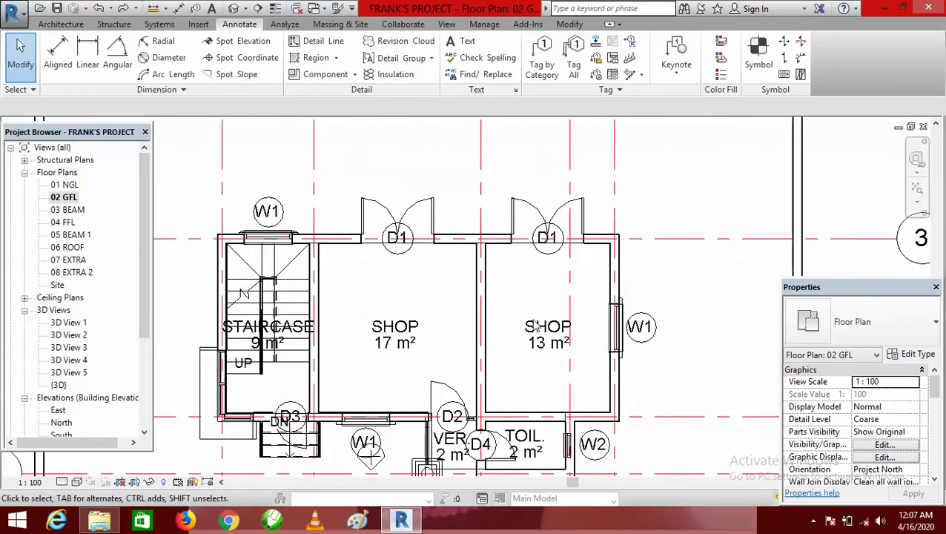
pyautogui.scroll(-2, 404, 251)
pyautogui.scroll(1, 361, 237)
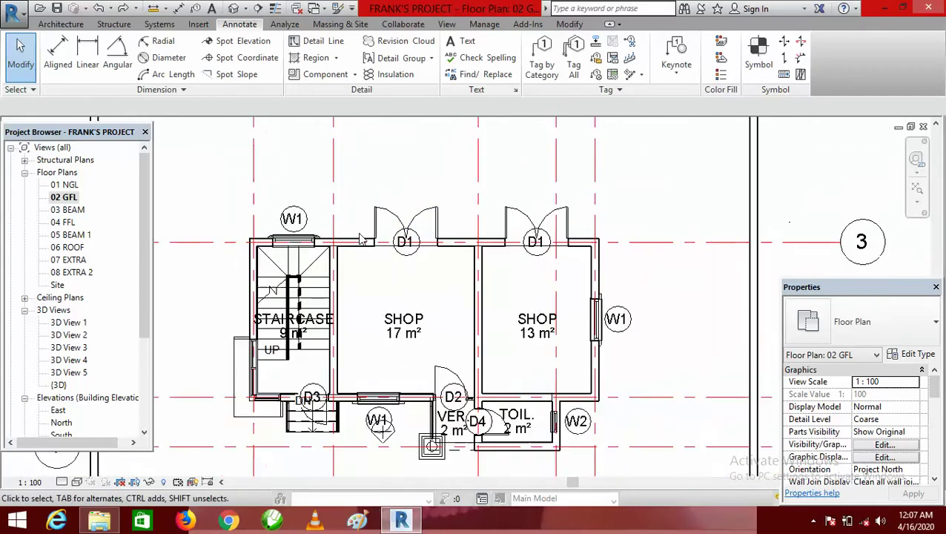
pyautogui.click(57, 53)
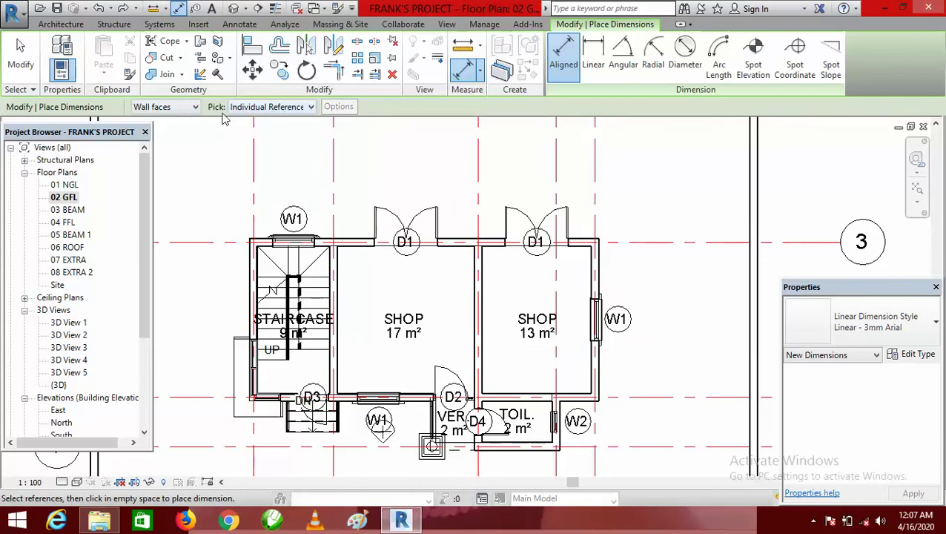
pyautogui.click(311, 107)
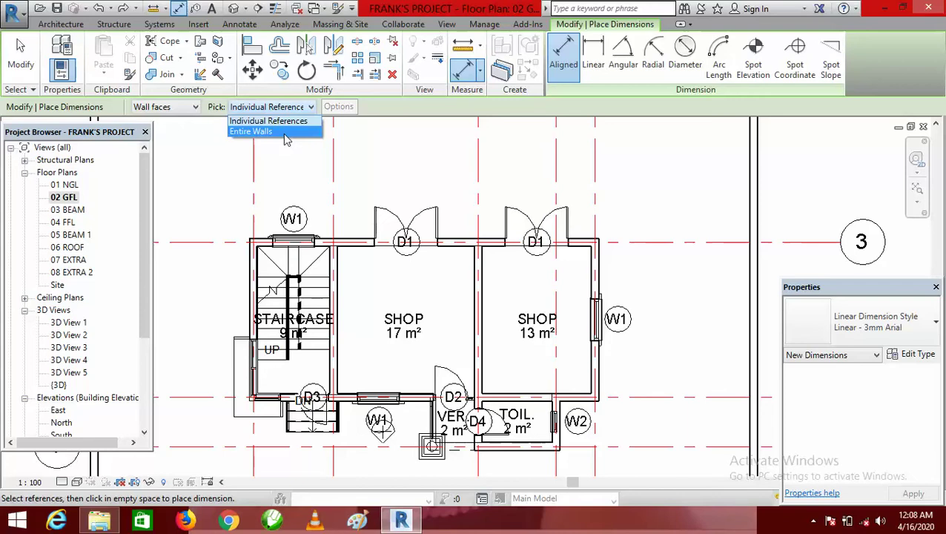
pyautogui.click(285, 134)
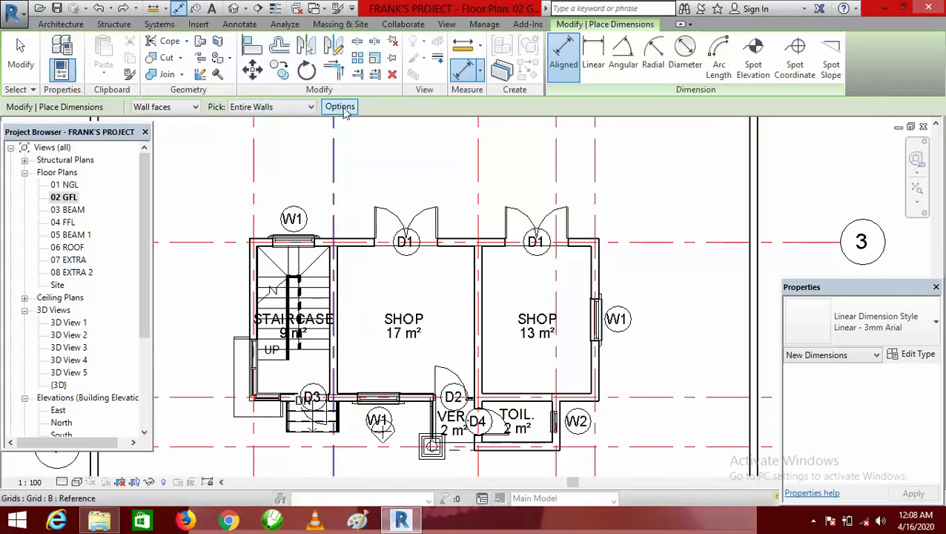
pyautogui.click(340, 107)
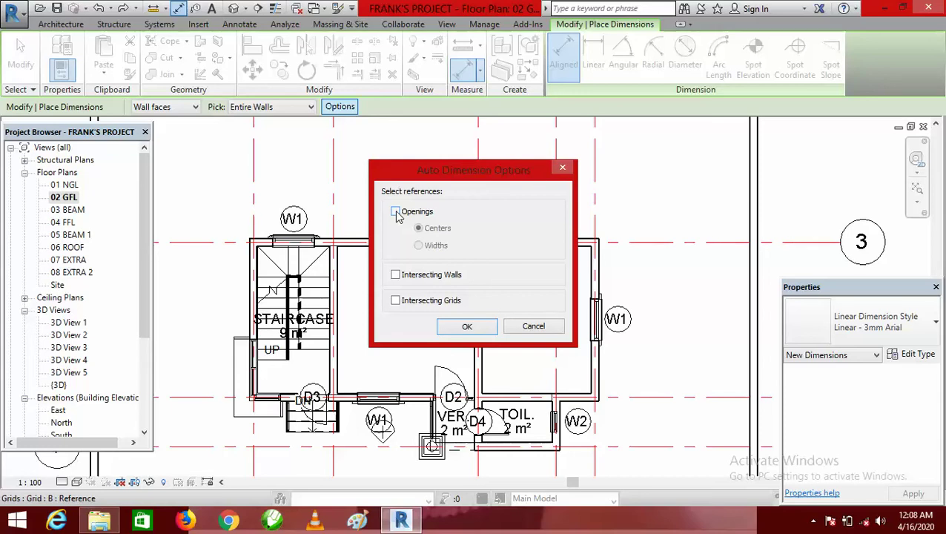
pyautogui.click(396, 212)
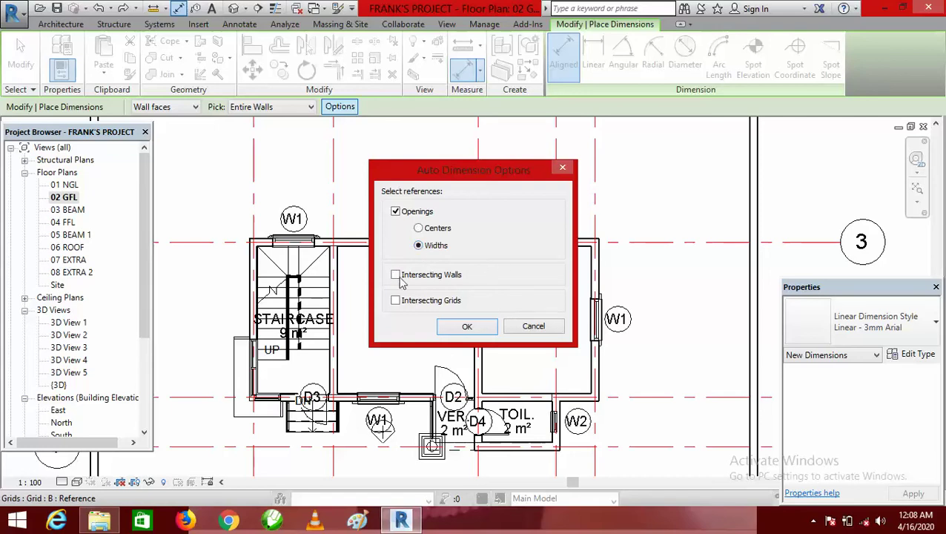
pyautogui.click(468, 327)
# Auto-dimension the openings of the exterior wall along grid 3, placing the string just above the doors.
pyautogui.scroll(2, 237, 289)
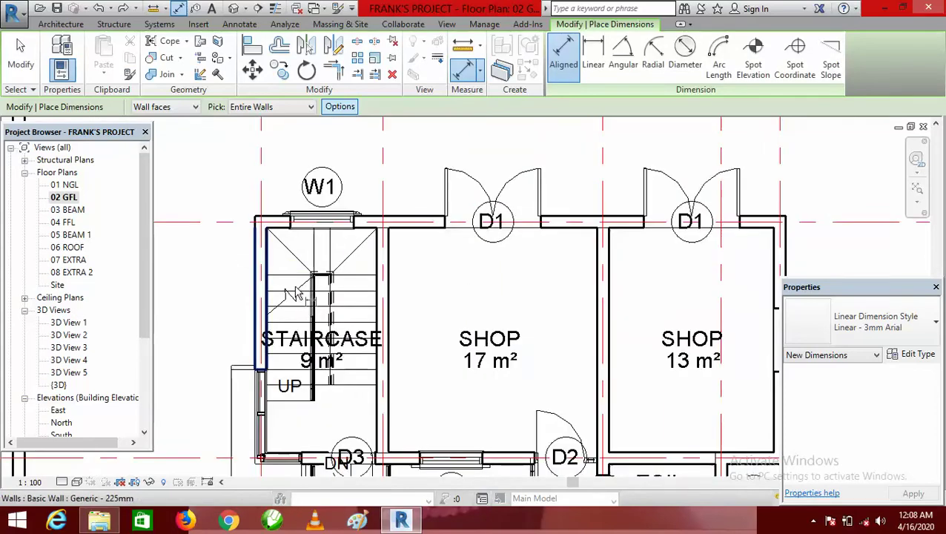
pyautogui.scroll(-2, 547, 290)
pyautogui.scroll(1, 548, 278)
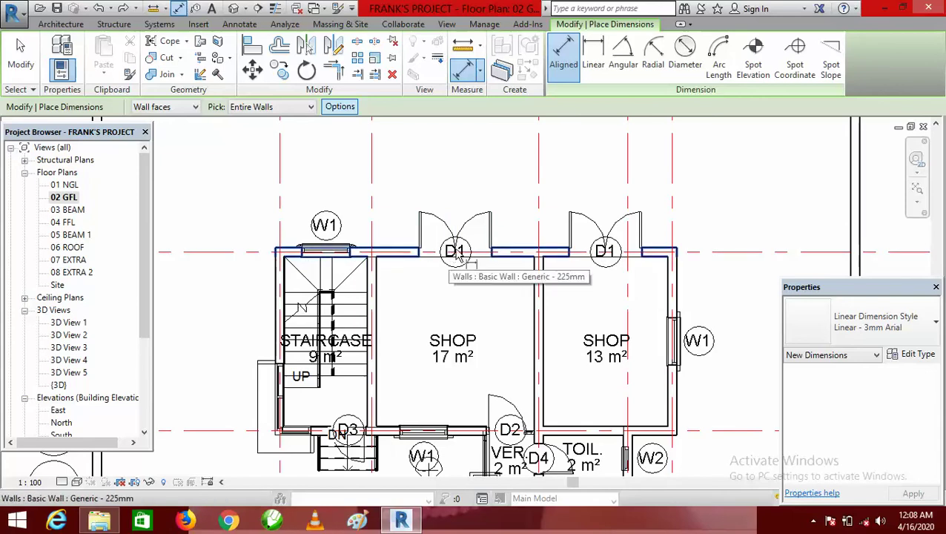
pyautogui.click(528, 254)
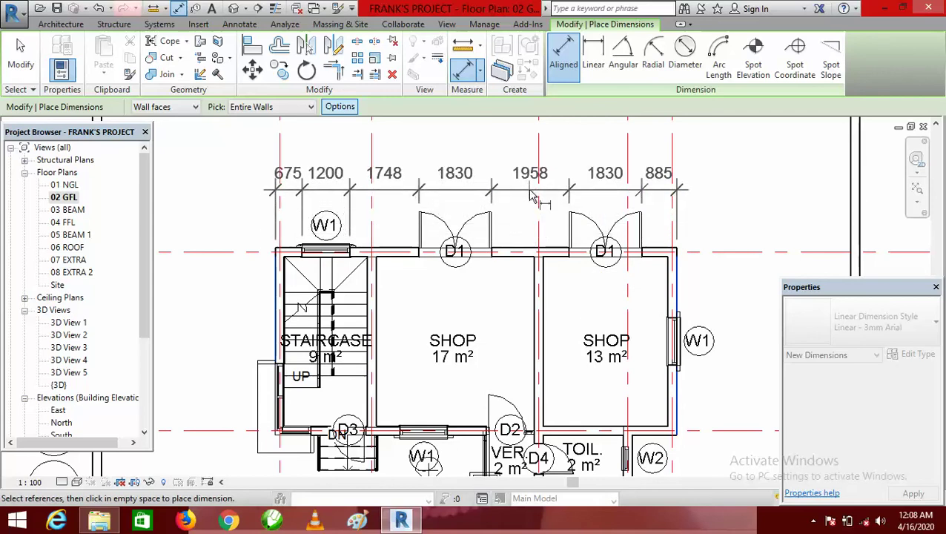
pyautogui.click(524, 187)
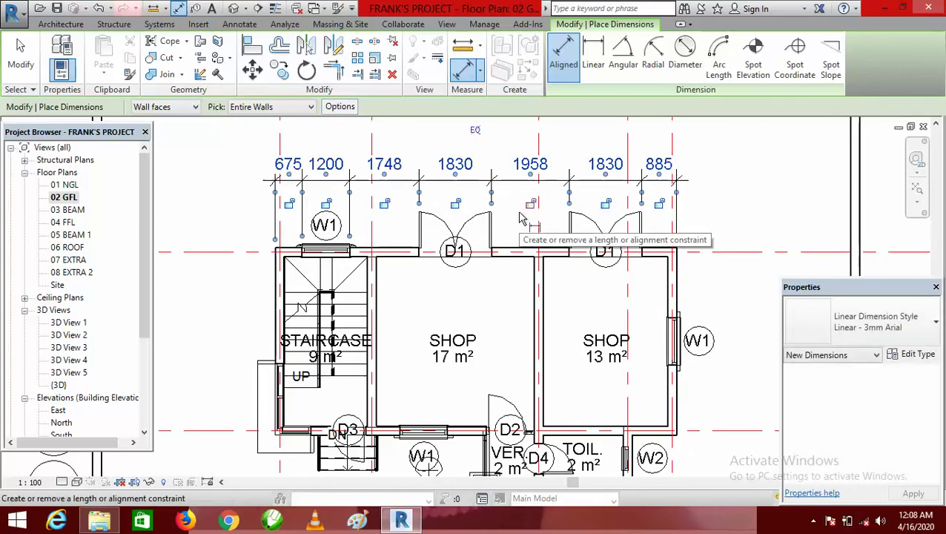
# Change the auto-dimension references from Openings to Intersecting Walls.
pyautogui.scroll(-2, 519, 215)
pyautogui.scroll(-1, 517, 258)
pyautogui.scroll(2, 496, 281)
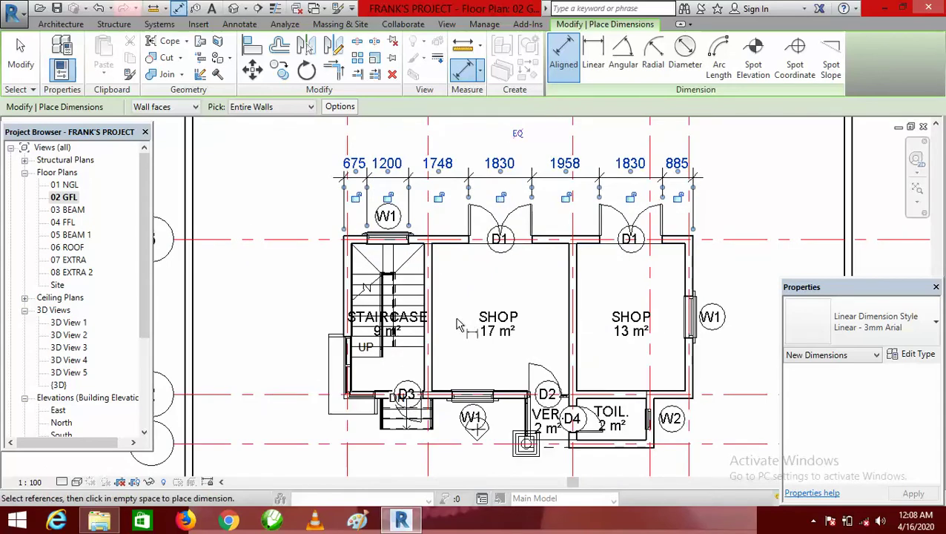
pyautogui.scroll(-2, 472, 306)
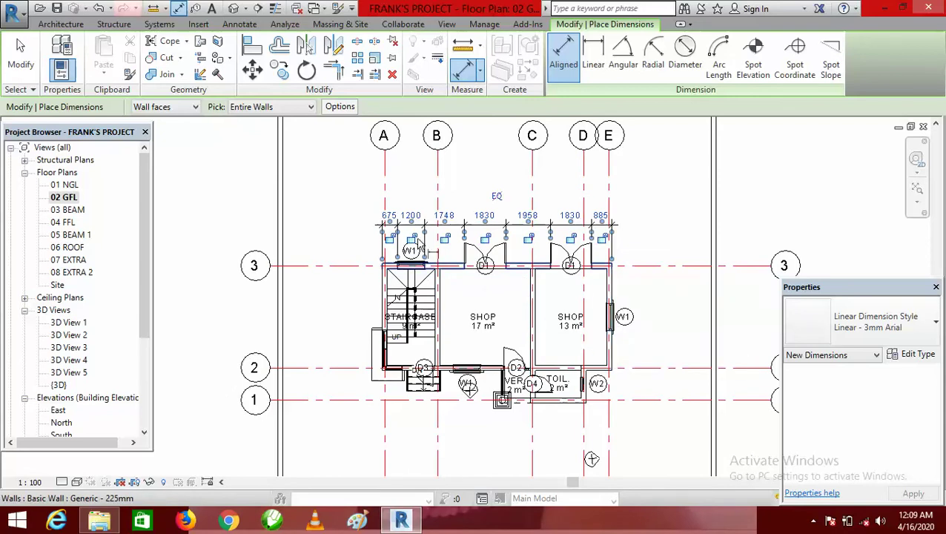
pyautogui.click(335, 108)
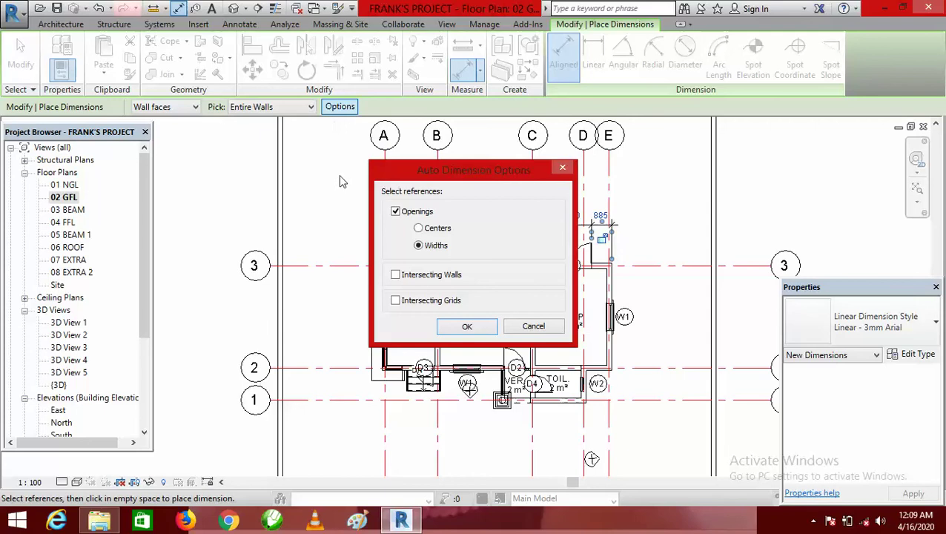
pyautogui.click(396, 212)
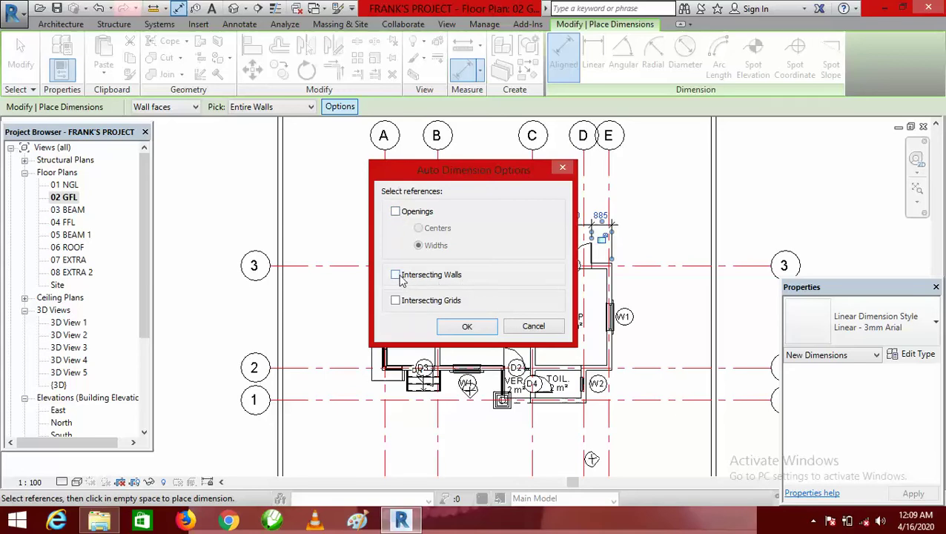
pyautogui.click(467, 327)
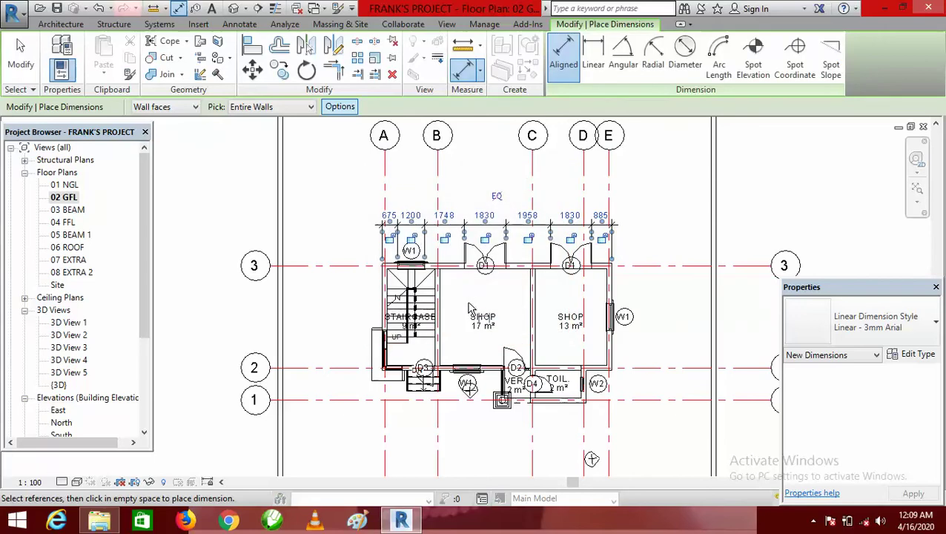
# Auto-dimension the grid 3 exterior wall at its intersecting walls, placing the string above the opening string.
pyautogui.scroll(3, 542, 273)
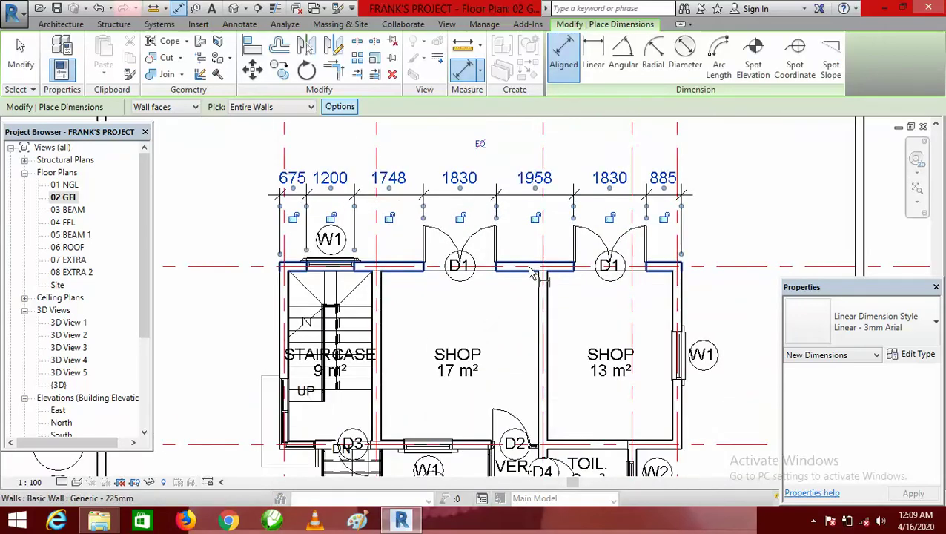
pyautogui.click(524, 270)
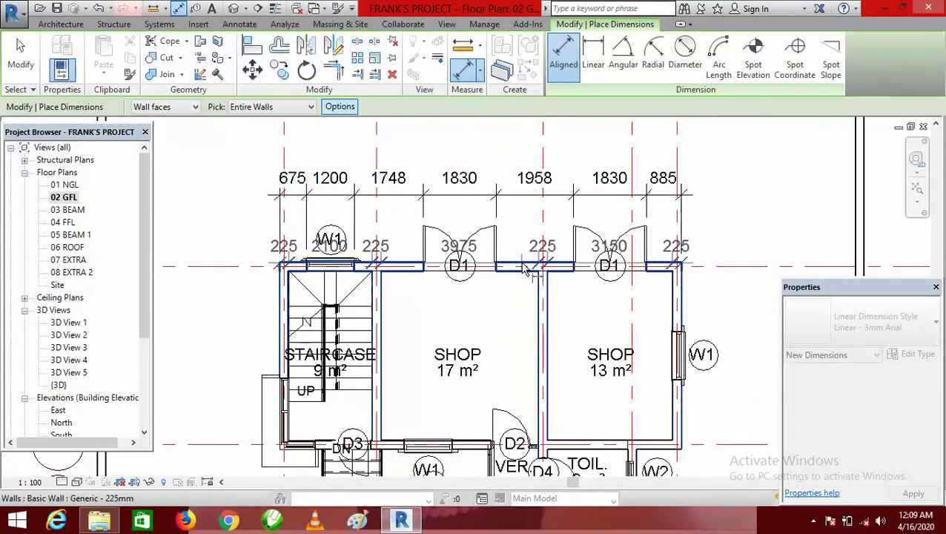
pyautogui.scroll(-3, 524, 270)
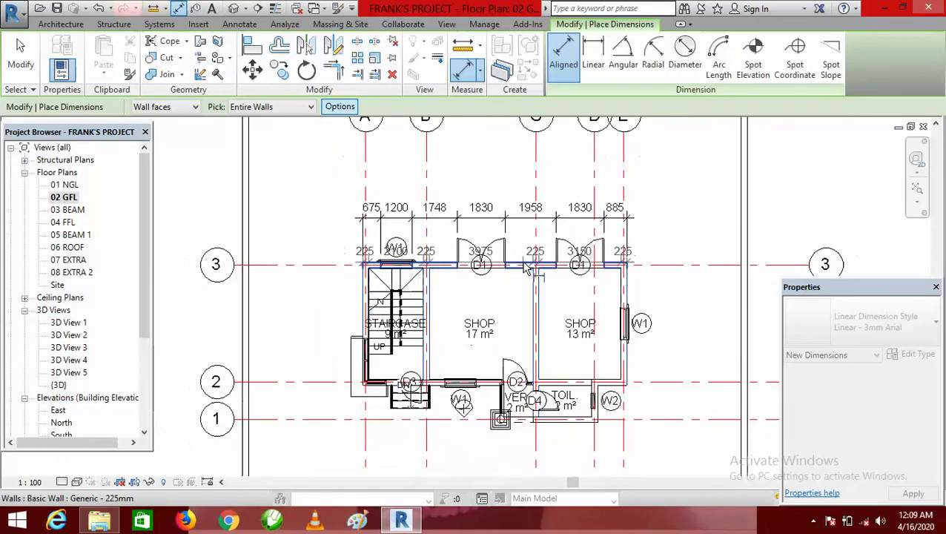
pyautogui.click(519, 189)
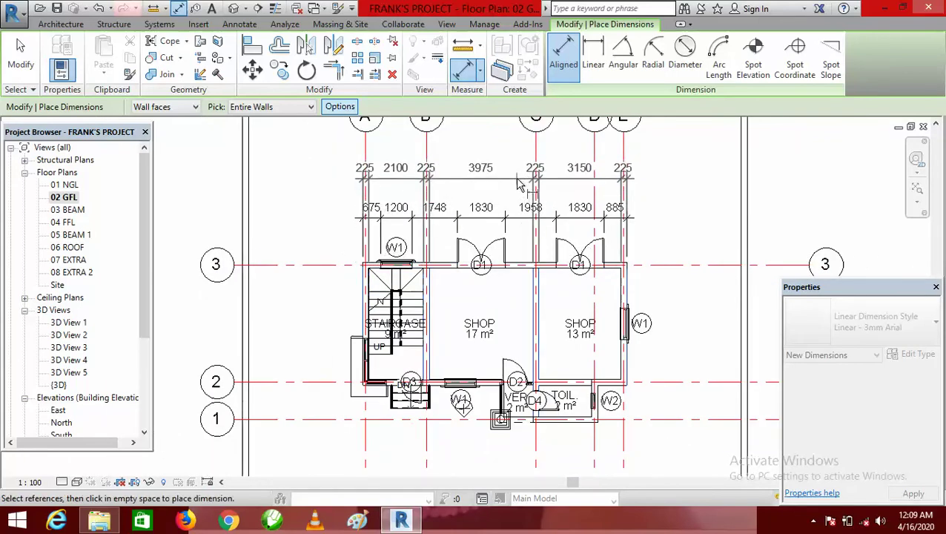
pyautogui.click(518, 181)
pyautogui.scroll(-2, 541, 317)
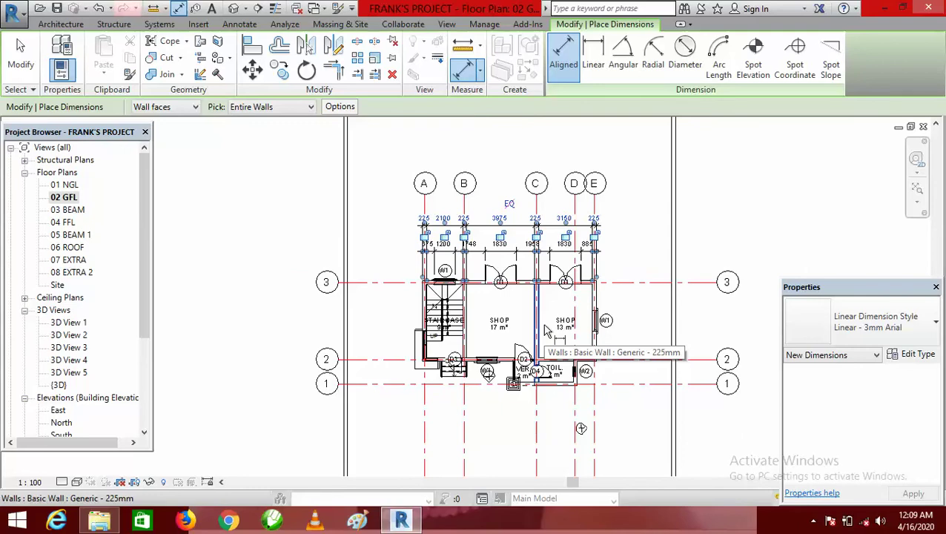
pyautogui.scroll(3, 480, 226)
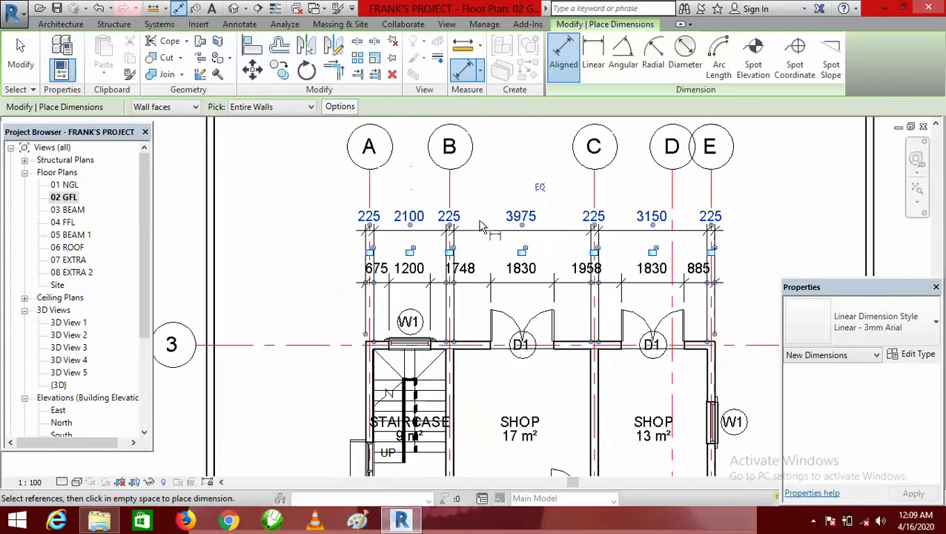
pyautogui.scroll(-1, 456, 263)
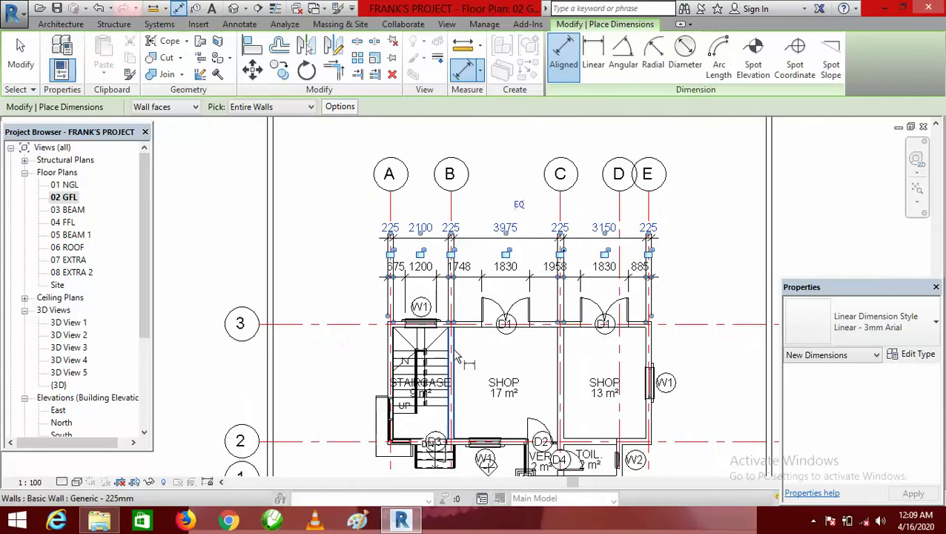
pyautogui.scroll(1, 457, 356)
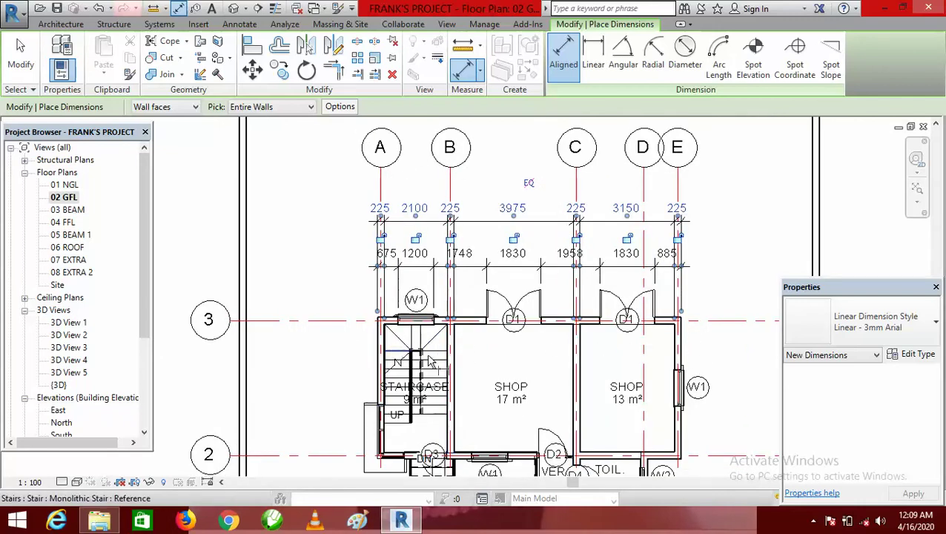
# Change the auto-dimension references from Intersecting Walls to Intersecting Grids.
pyautogui.scroll(-1, 625, 375)
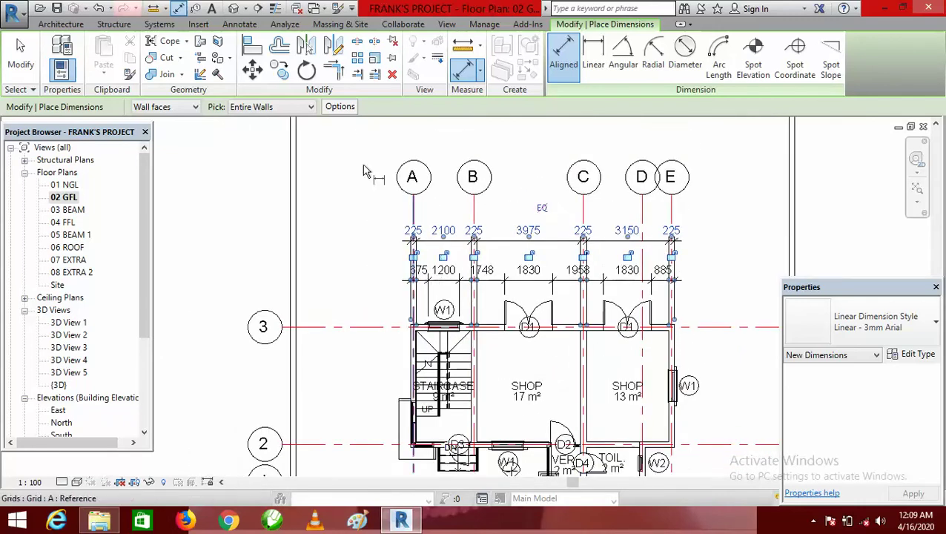
pyautogui.click(341, 109)
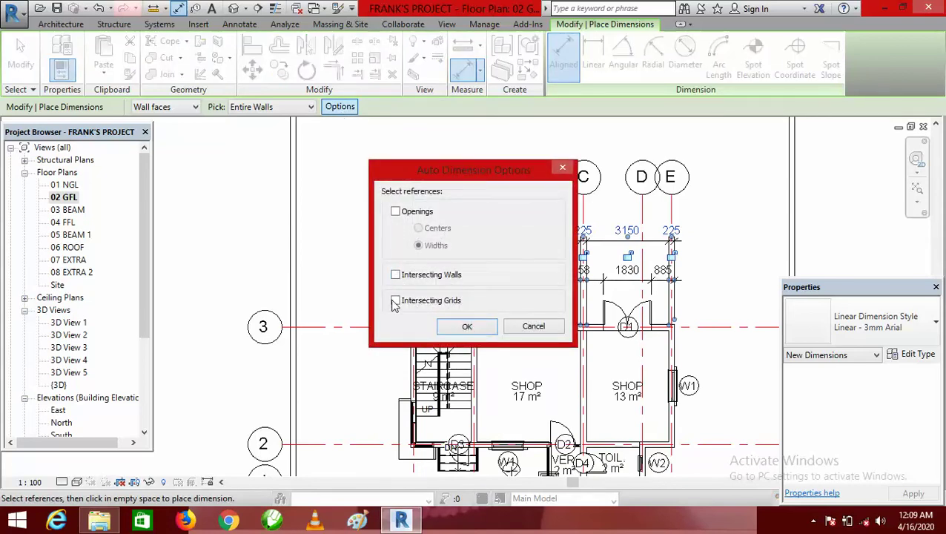
pyautogui.click(467, 329)
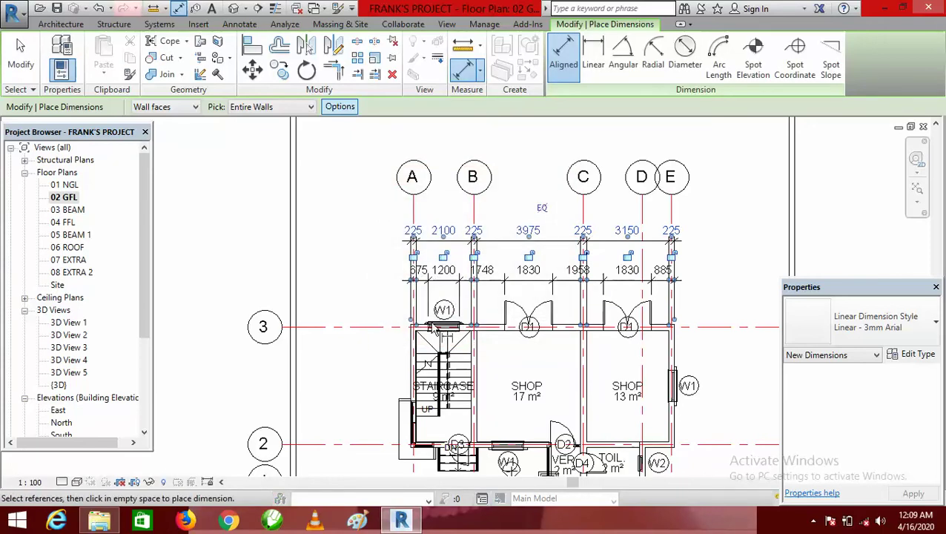
# Auto-dimension the grid 3 exterior wall at its intersecting grids, placing the string just below the grid bubbles, above the intersecting-wall string.
pyautogui.scroll(2, 420, 355)
pyautogui.scroll(-2, 421, 349)
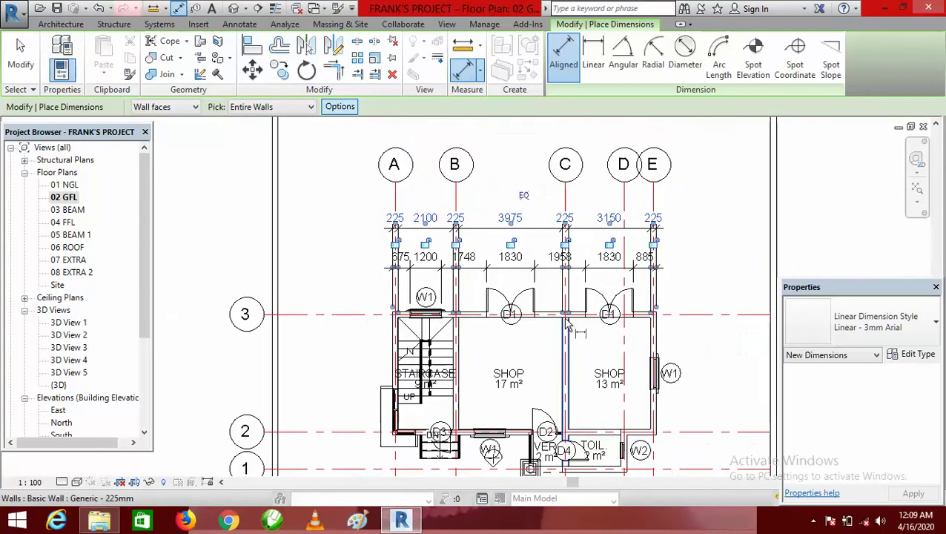
pyautogui.scroll(3, 544, 315)
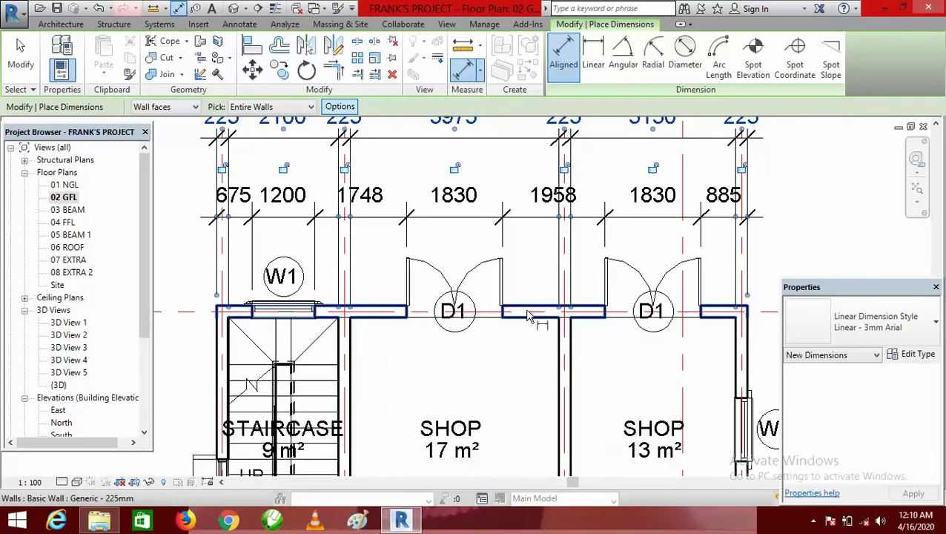
pyautogui.click(528, 314)
pyautogui.scroll(-5, 524, 307)
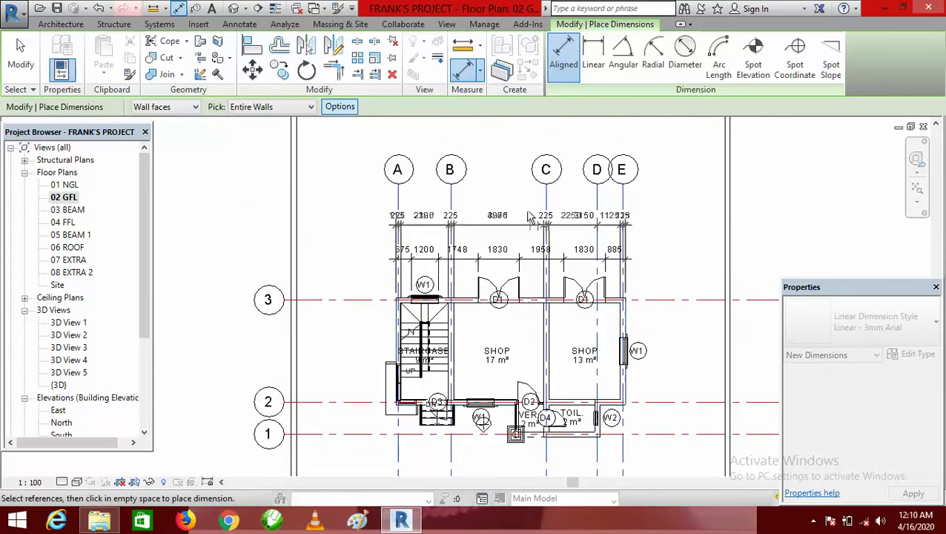
pyautogui.scroll(3, 528, 217)
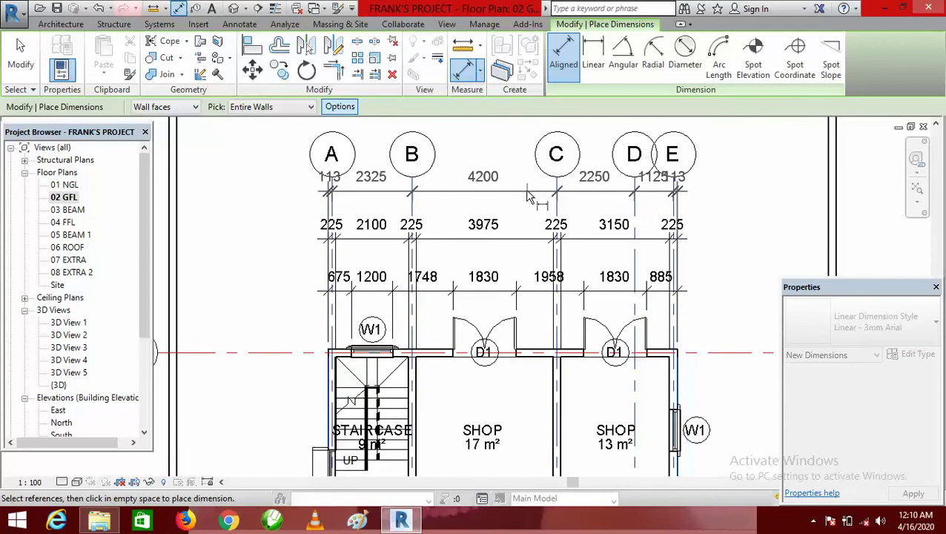
pyautogui.click(527, 190)
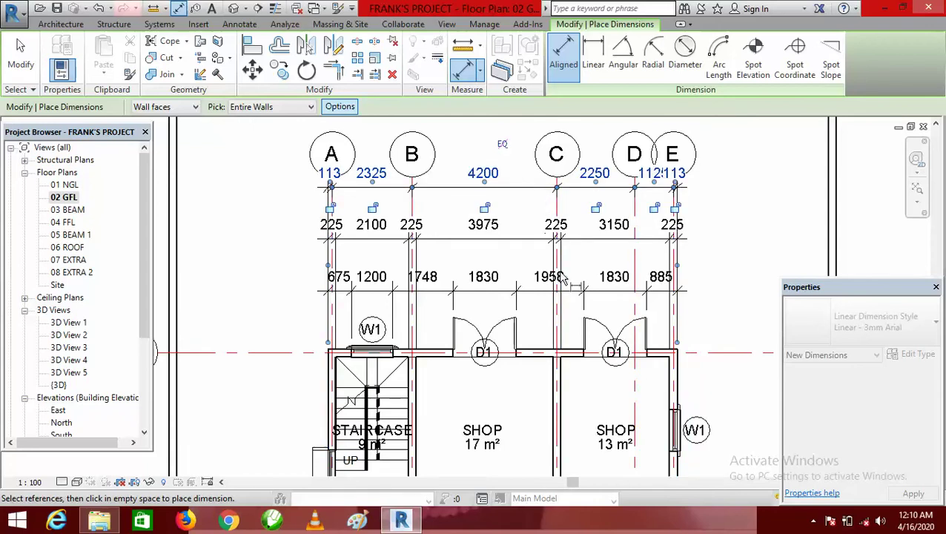
# Examine the three stacked dimension strings and the outer wall faces at both ends of the building.
pyautogui.scroll(-3, 556, 278)
pyautogui.scroll(3, 528, 237)
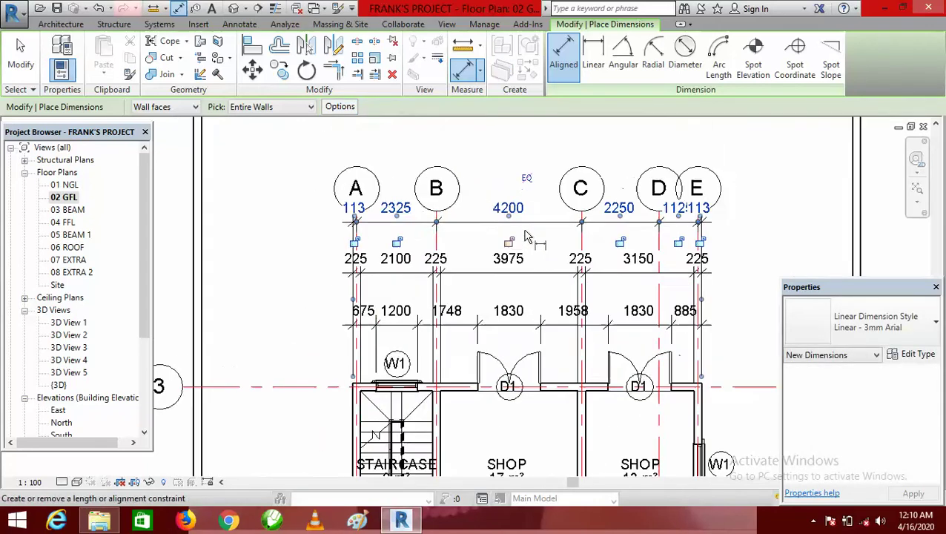
pyautogui.scroll(-3, 525, 247)
pyautogui.scroll(-3, 493, 223)
pyautogui.scroll(4, 415, 310)
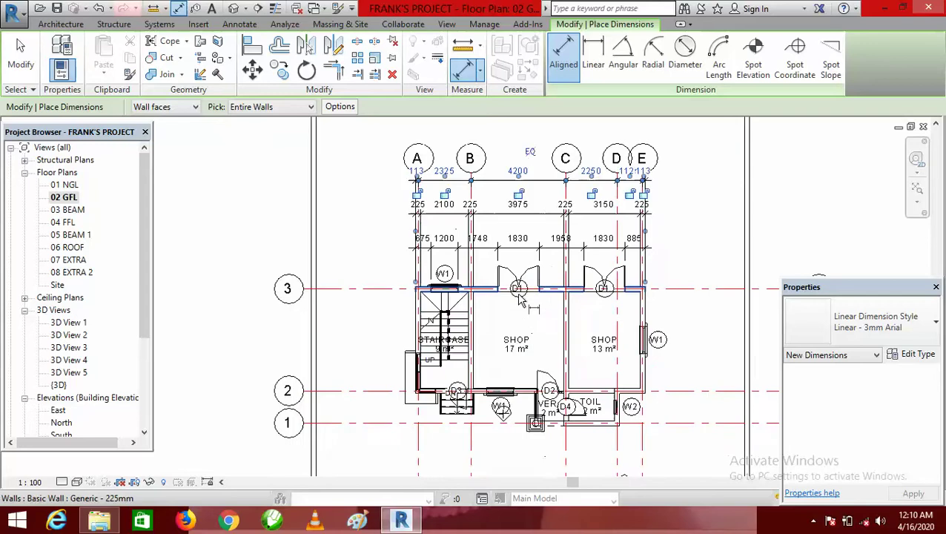
pyautogui.scroll(2, 416, 310)
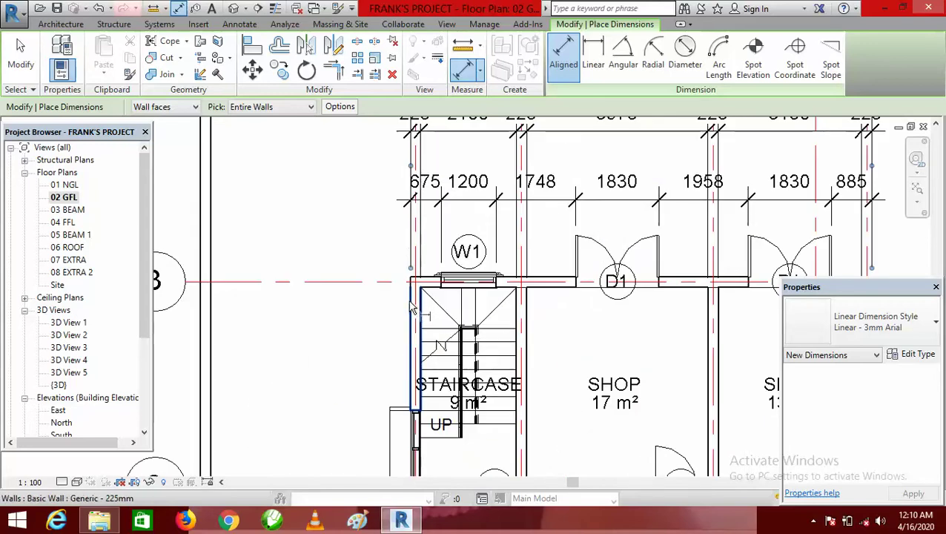
pyautogui.scroll(-1, 451, 302)
pyautogui.scroll(-1, 480, 299)
pyautogui.scroll(1, 690, 269)
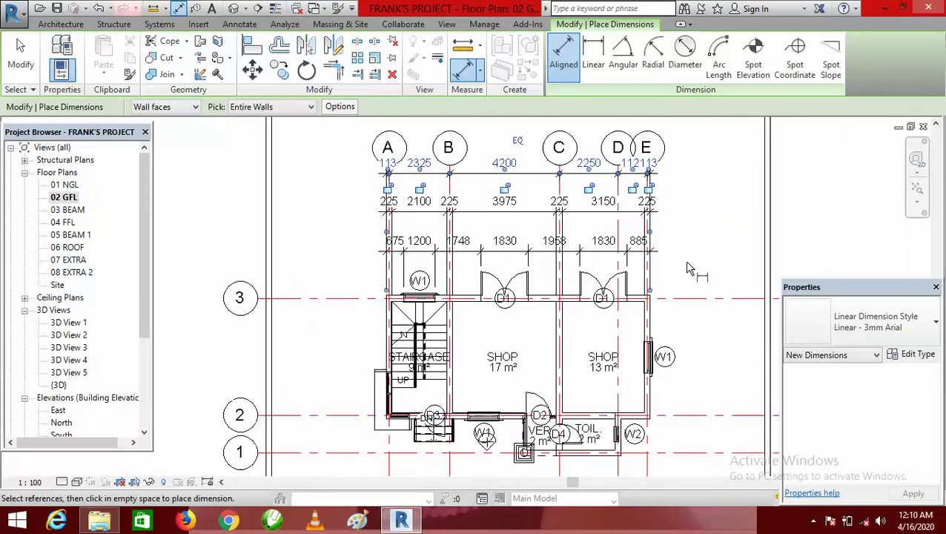
pyautogui.scroll(-2, 453, 328)
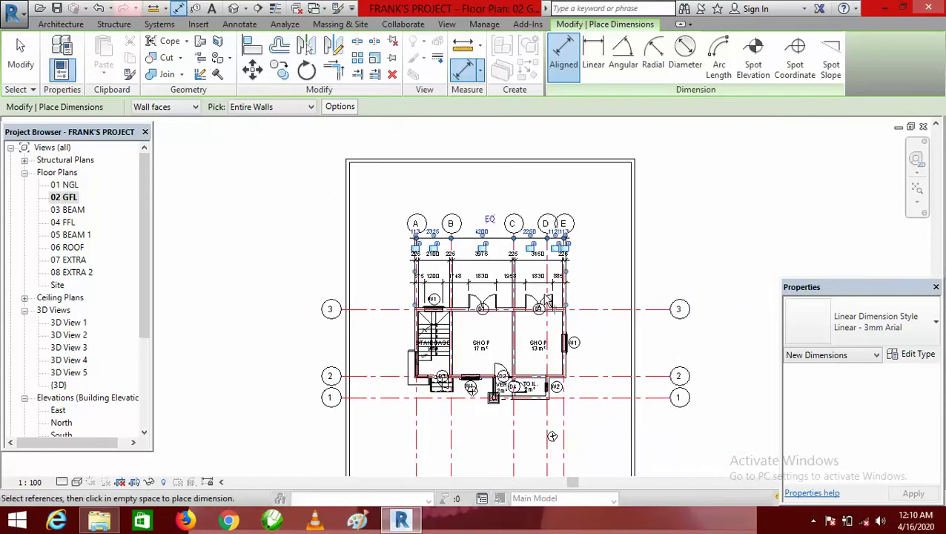
pyautogui.scroll(2, 407, 317)
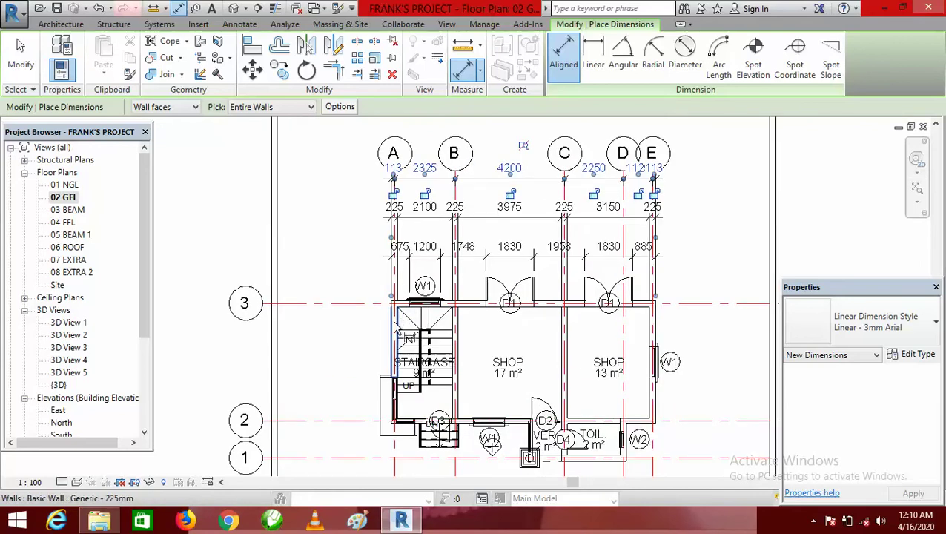
pyautogui.scroll(1, 397, 326)
pyautogui.scroll(-2, 449, 356)
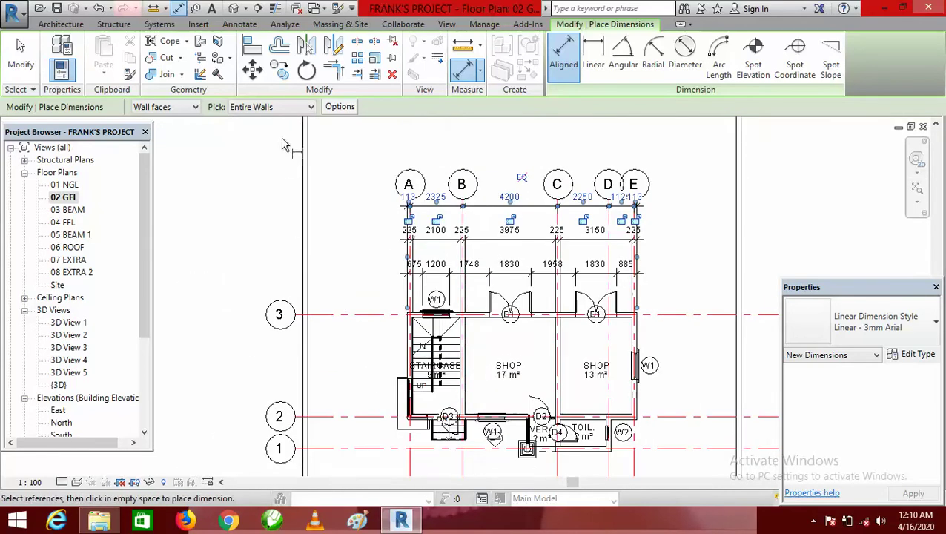
# Dimension the building's overall width between the outermost wall faces with Individual References, placing it above the grid bubbles.
pyautogui.click(311, 108)
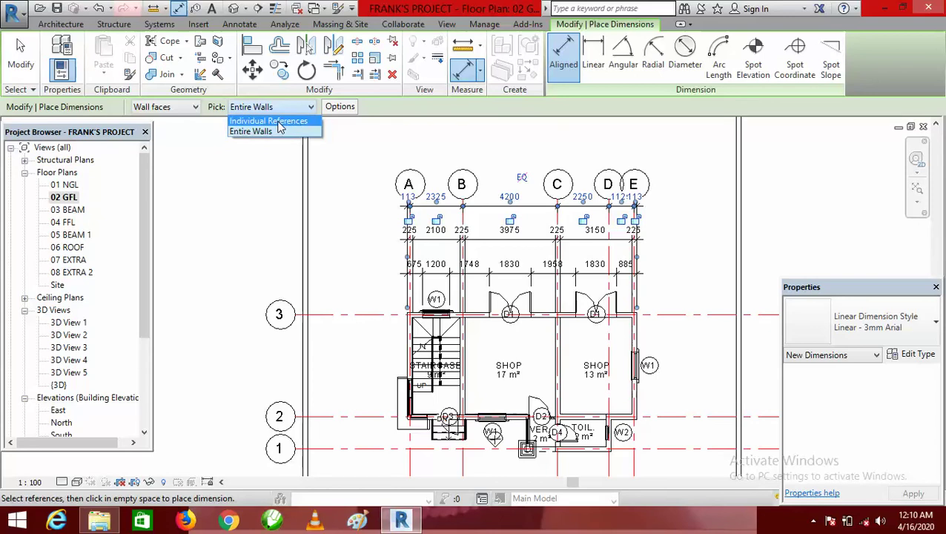
pyautogui.click(279, 123)
pyautogui.scroll(2, 397, 297)
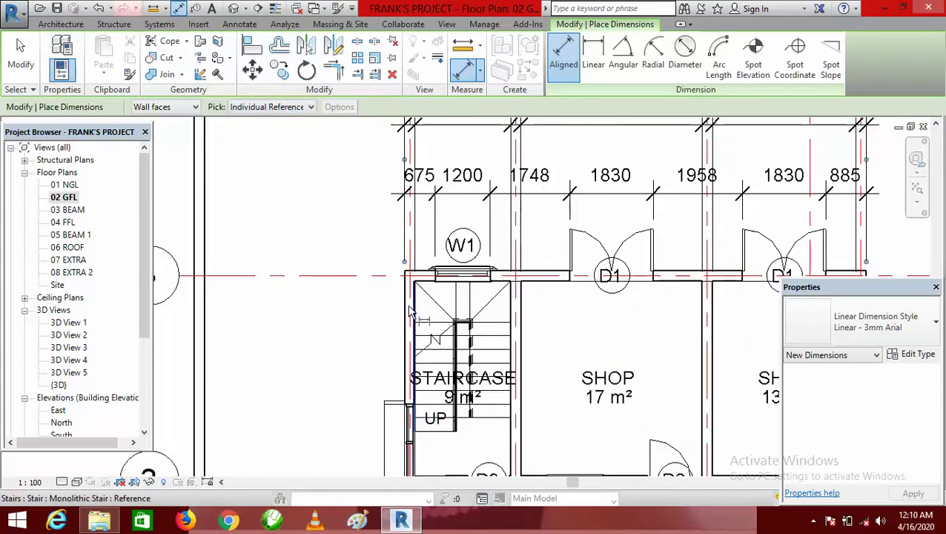
pyautogui.scroll(-4, 438, 290)
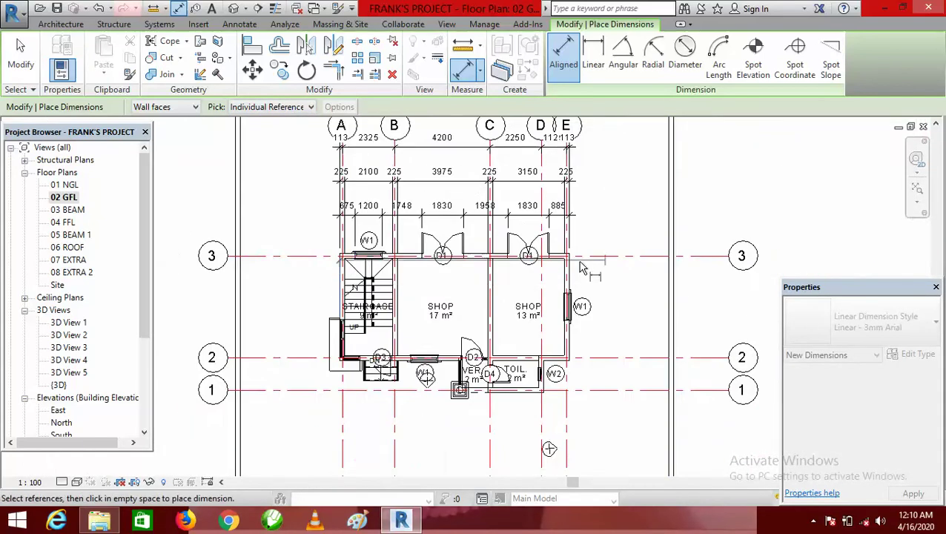
pyautogui.scroll(3, 571, 278)
pyautogui.scroll(-5, 556, 292)
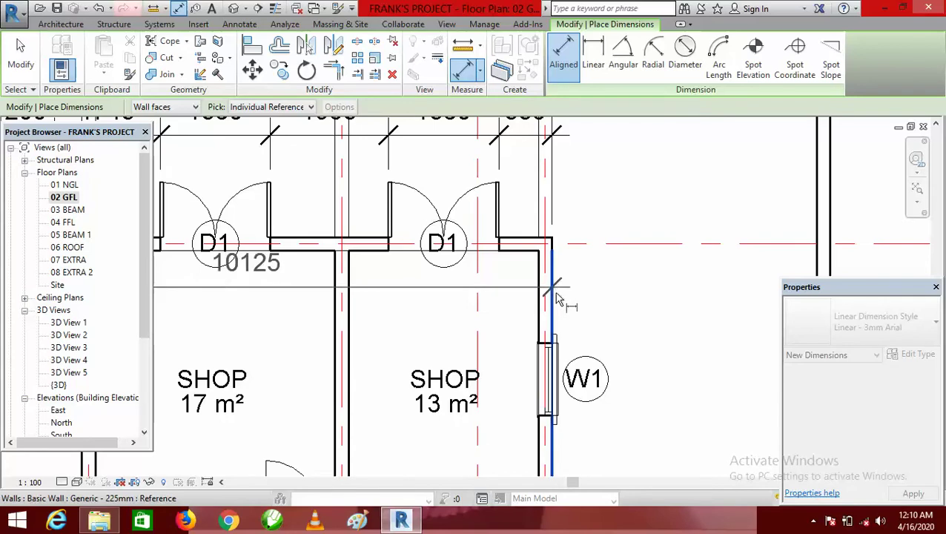
pyautogui.scroll(1, 501, 183)
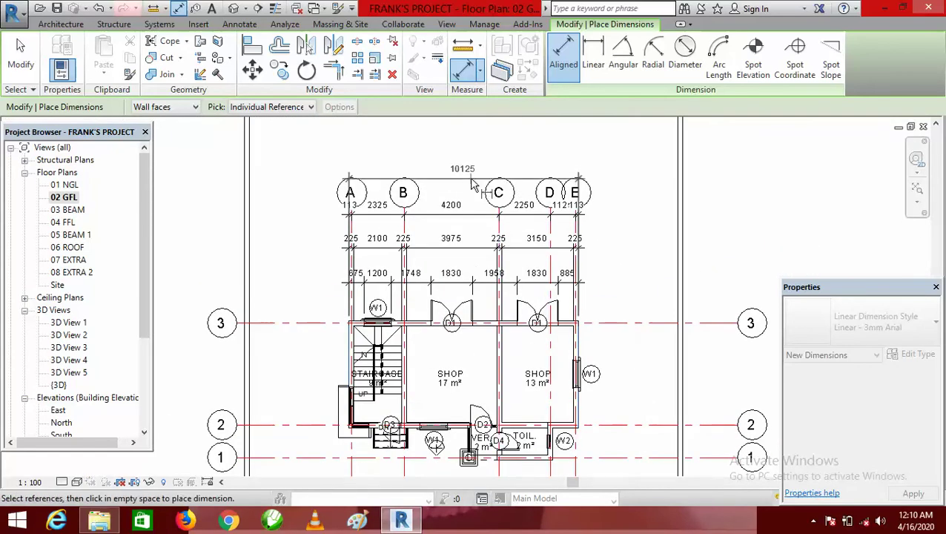
pyautogui.click(549, 181)
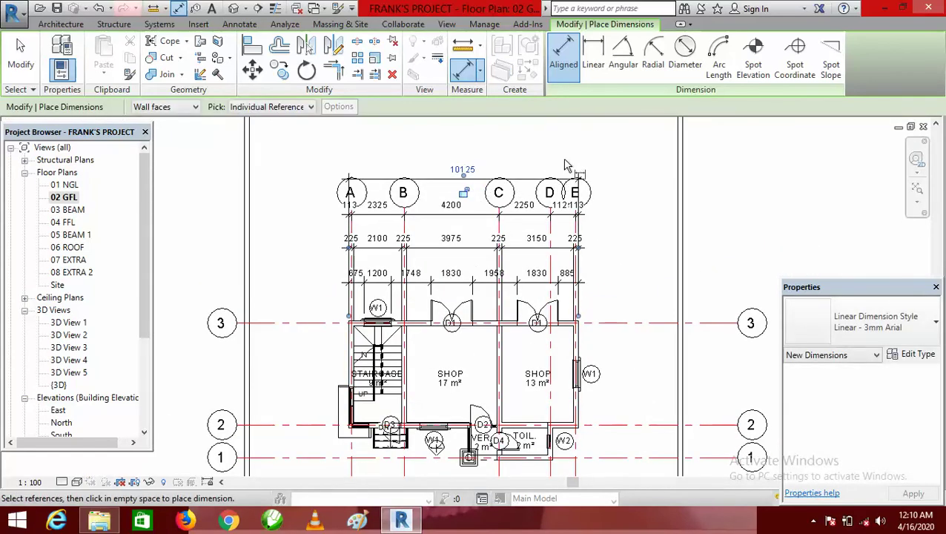
pyautogui.click(21, 56)
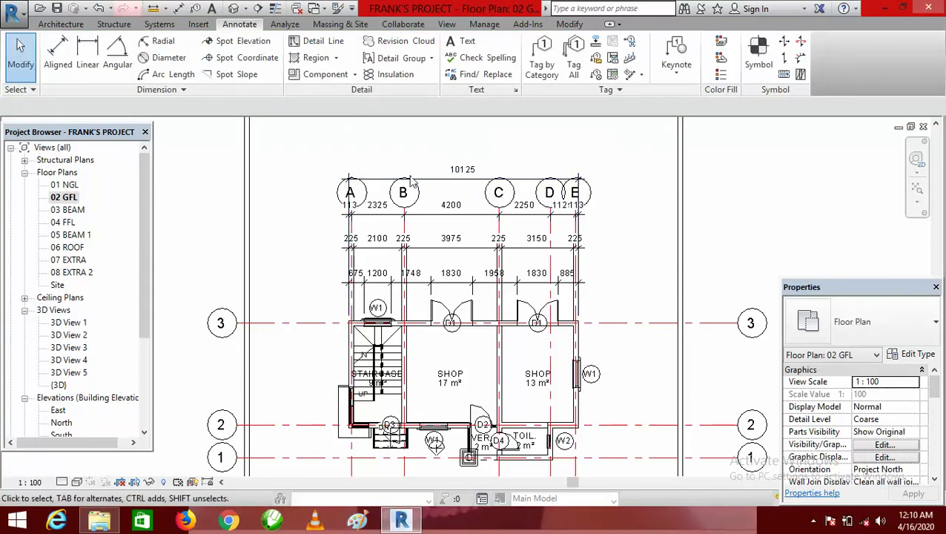
# Extend the upper ends of grids A to E so their bubbles sit above the overall width dimension.
pyautogui.scroll(2, 438, 204)
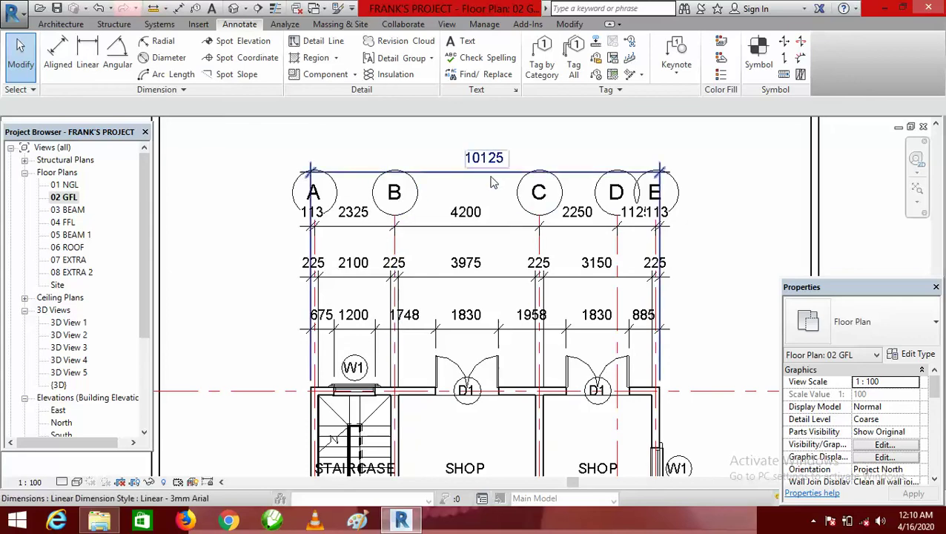
pyautogui.scroll(-1, 597, 294)
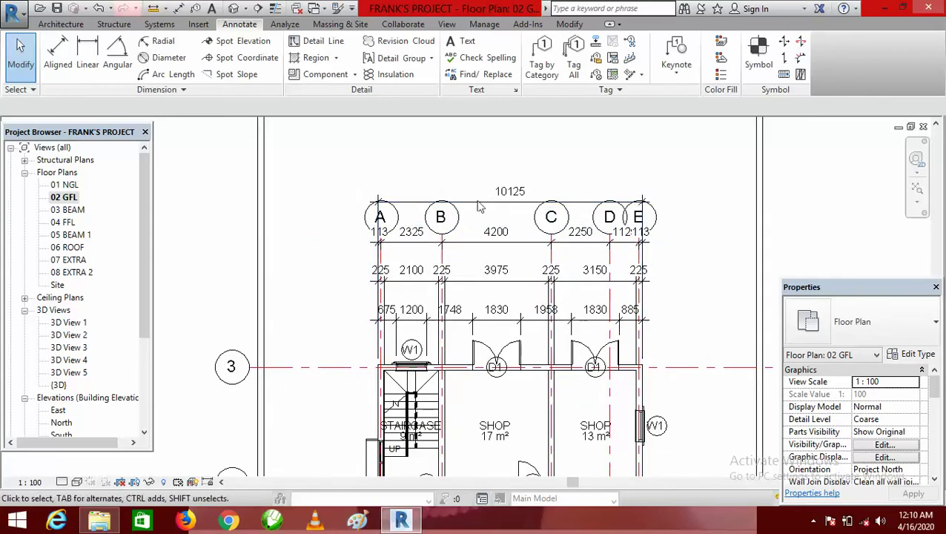
pyautogui.scroll(2, 467, 215)
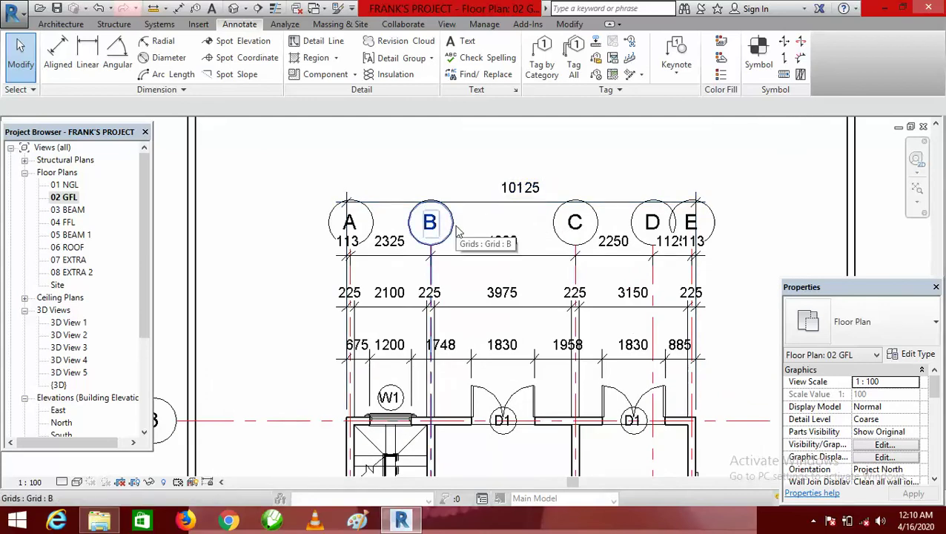
pyautogui.click(431, 246)
pyautogui.moveTo(431, 250); pyautogui.dragTo(430, 148)
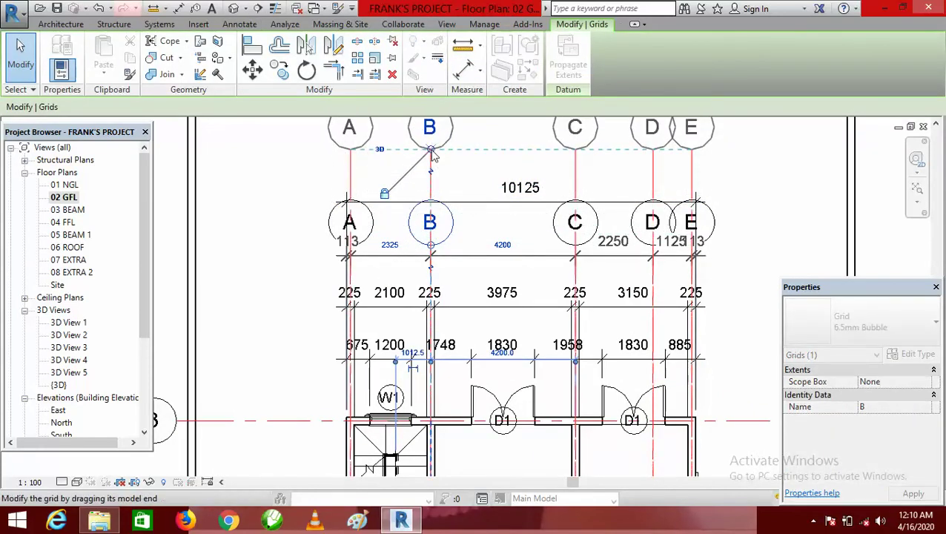
pyautogui.scroll(-5, 474, 181)
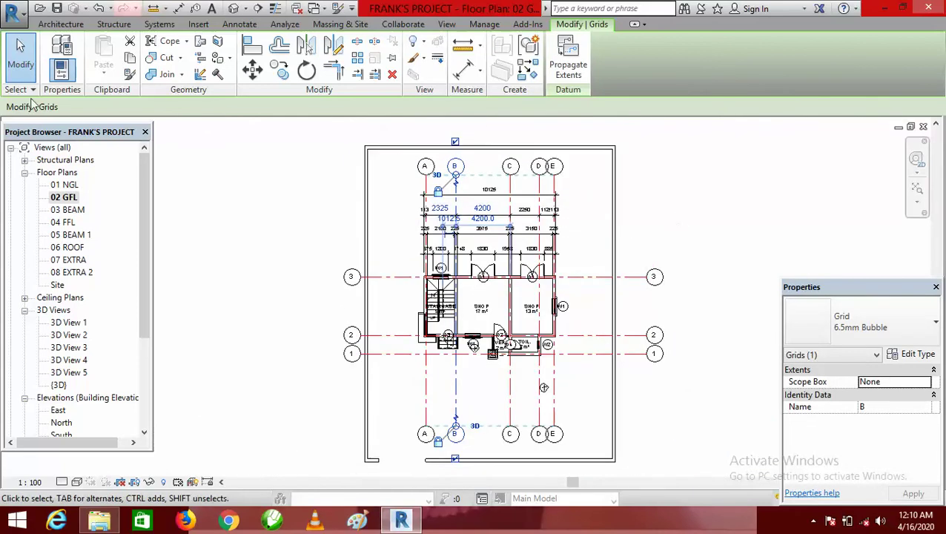
pyautogui.click(21, 53)
# Review the four stacked dimension strings above the grid 3 wall, from the openings up to the overall width.
pyautogui.scroll(5, 523, 275)
pyautogui.scroll(-1, 523, 275)
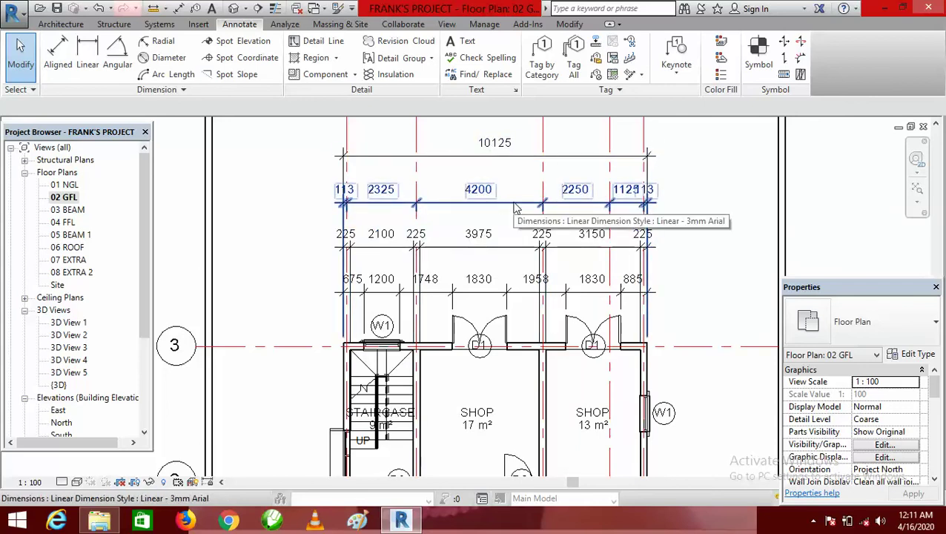
pyautogui.scroll(-1, 510, 227)
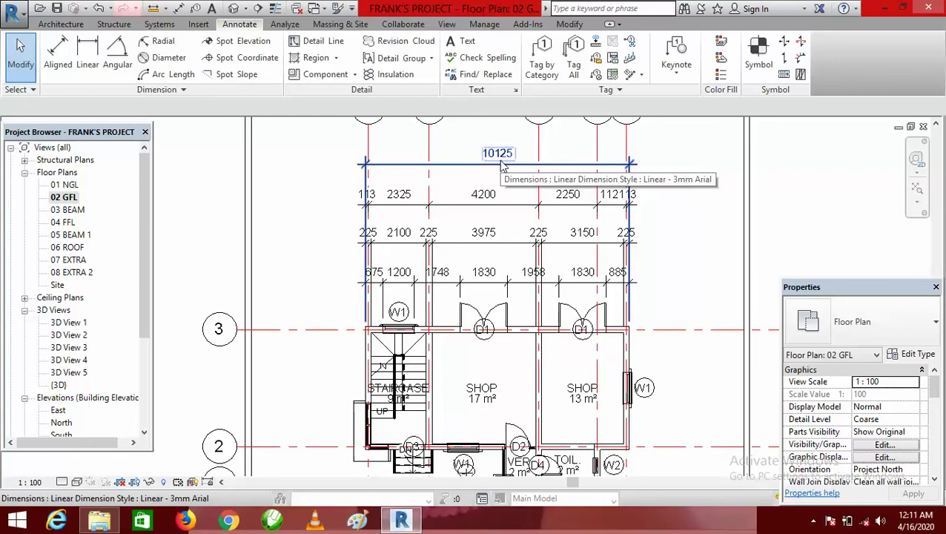
pyautogui.scroll(-1, 485, 182)
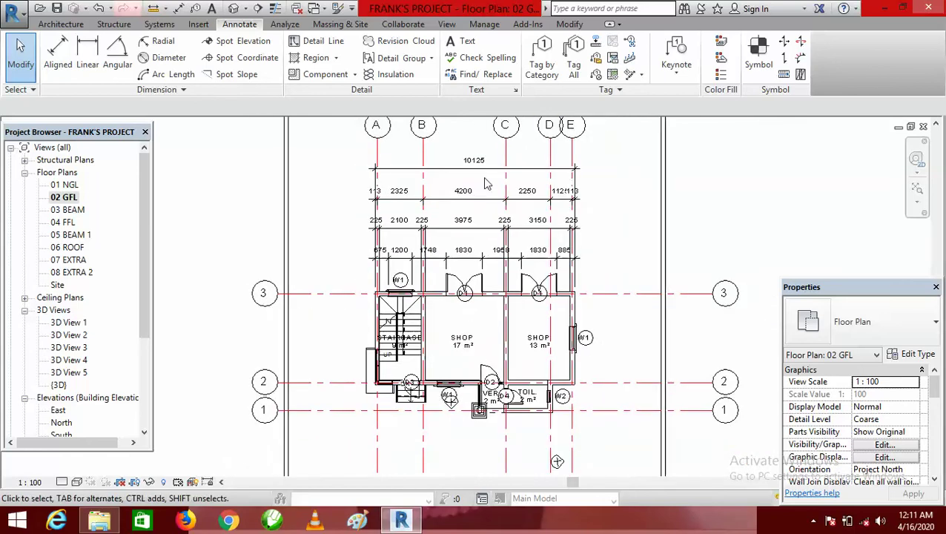
pyautogui.scroll(2, 484, 179)
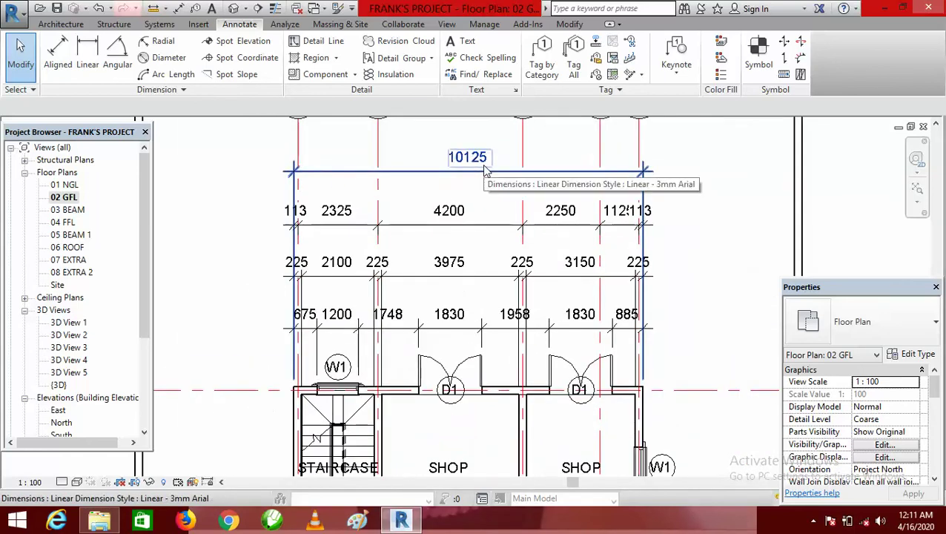
pyautogui.scroll(-2, 395, 186)
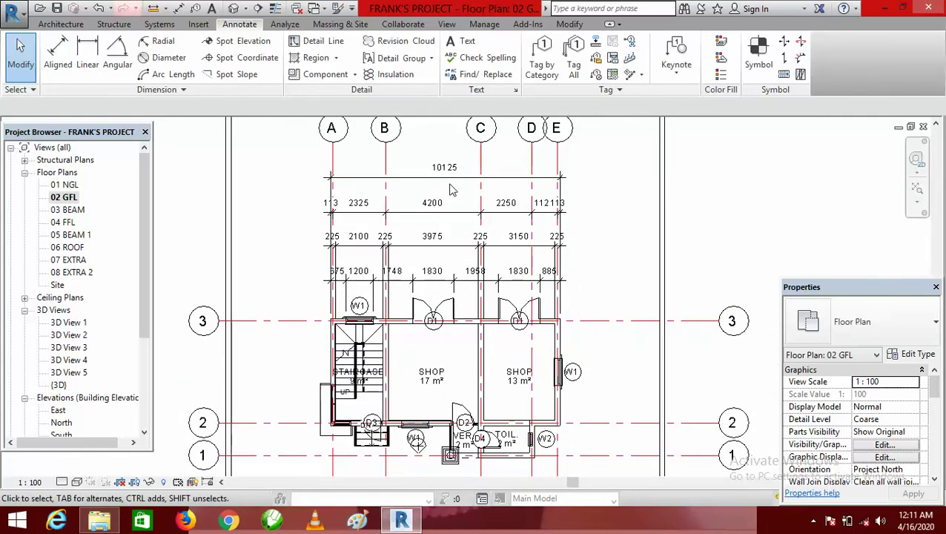
pyautogui.scroll(-1, 448, 192)
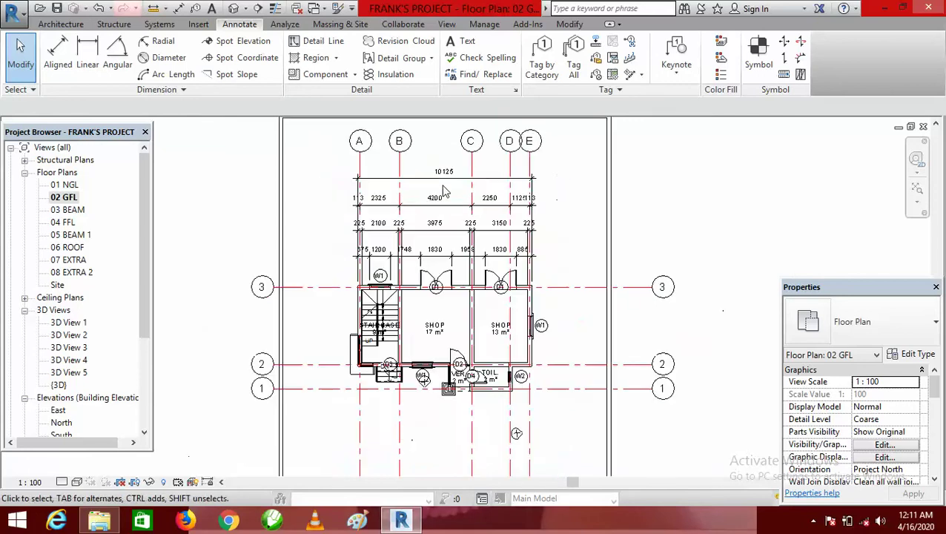
pyautogui.scroll(2, 452, 234)
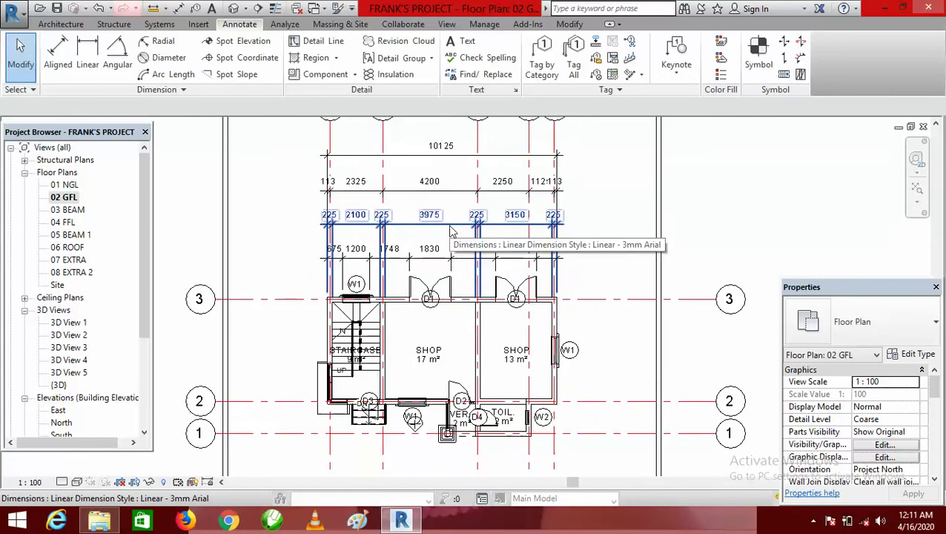
pyautogui.scroll(-1, 445, 222)
pyautogui.scroll(1, 429, 208)
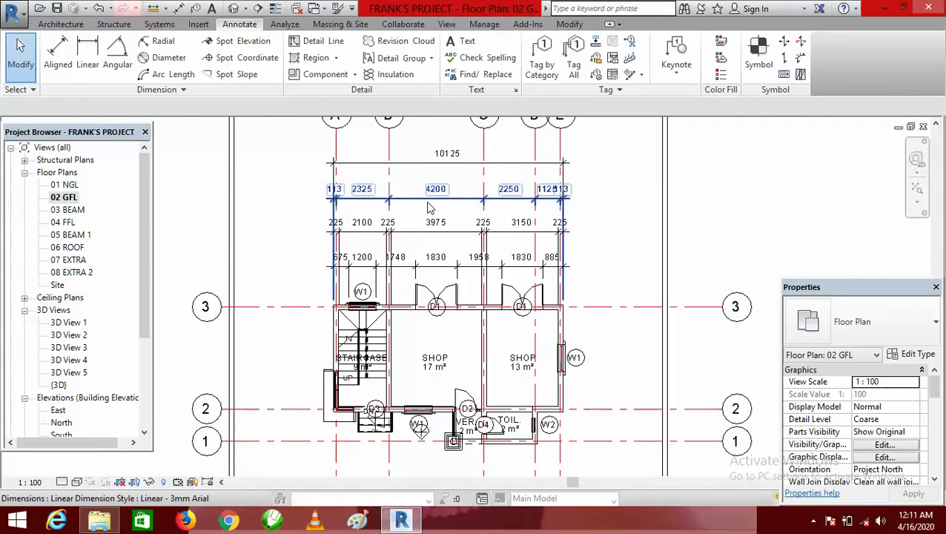
pyautogui.scroll(-1, 460, 252)
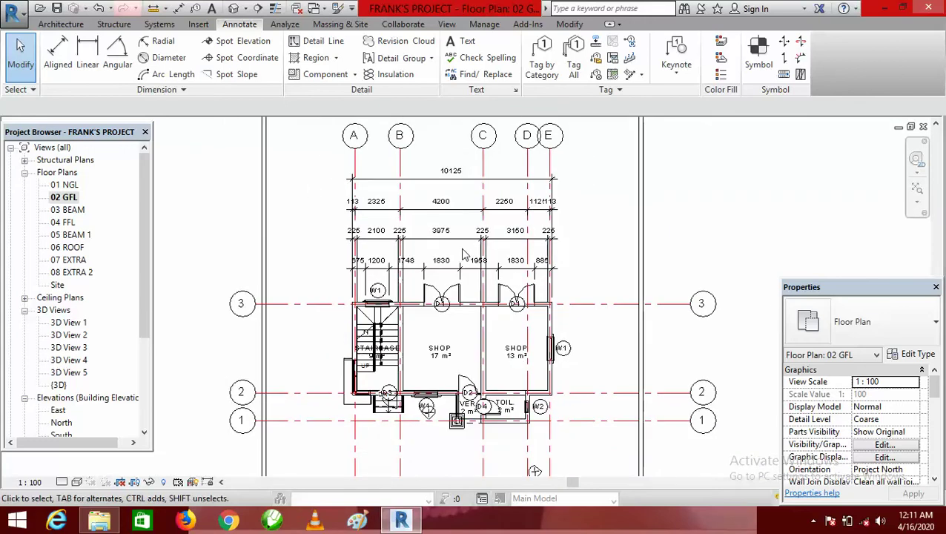
pyautogui.scroll(2, 437, 203)
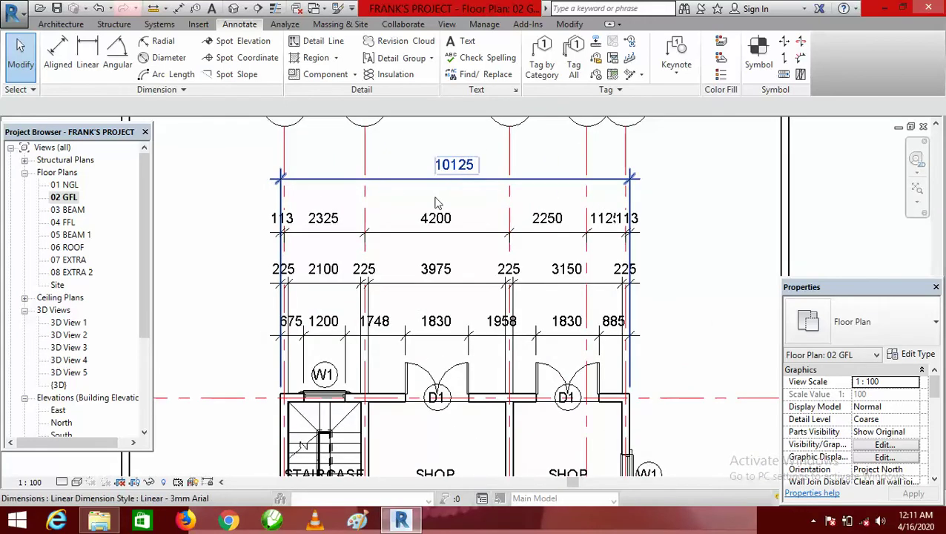
pyautogui.scroll(-1, 437, 202)
pyautogui.scroll(1, 444, 199)
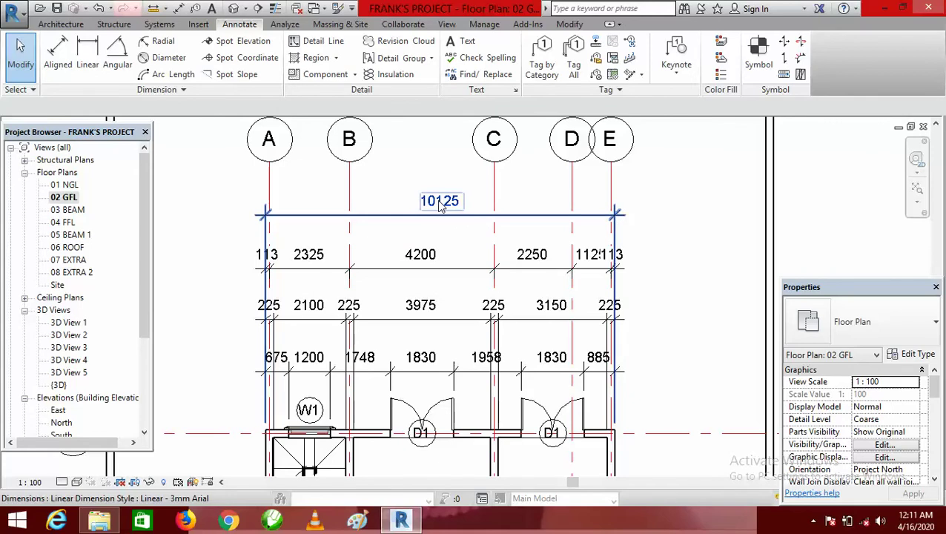
pyautogui.scroll(-1, 440, 205)
pyautogui.scroll(1, 439, 207)
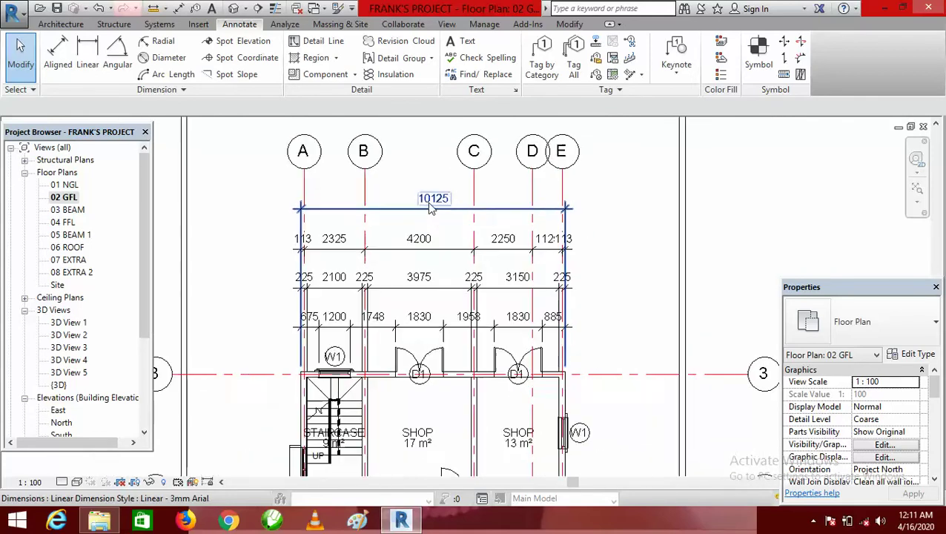
pyautogui.scroll(-1, 437, 209)
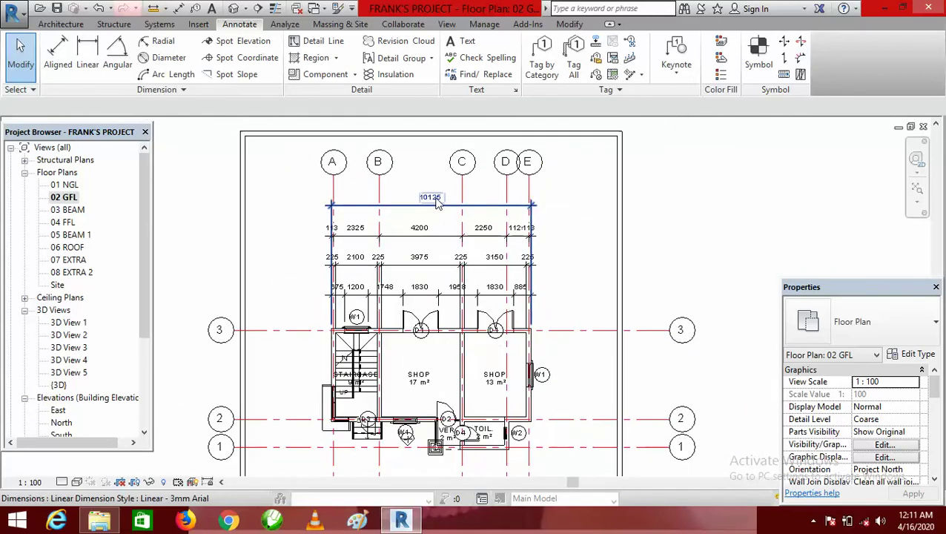
# Set the text font of the overall width dimension's type, Linear - 3mm Arial, to Century Gothic.
pyautogui.click(438, 204)
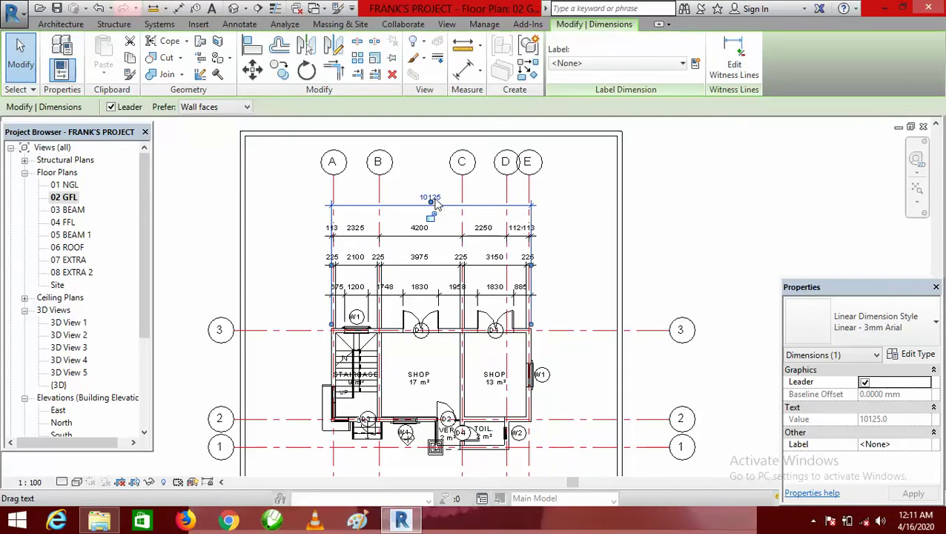
pyautogui.click(918, 355)
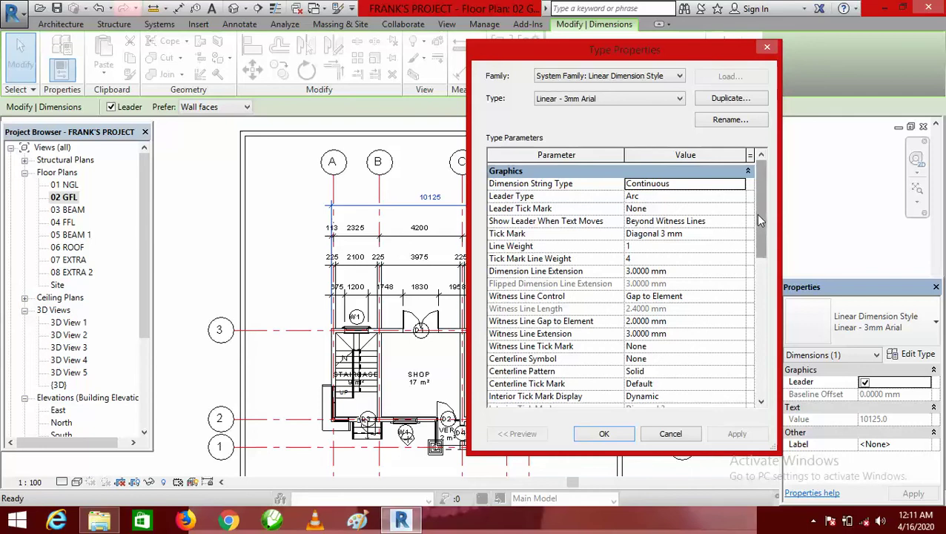
pyautogui.moveTo(755, 213); pyautogui.dragTo(766, 326)
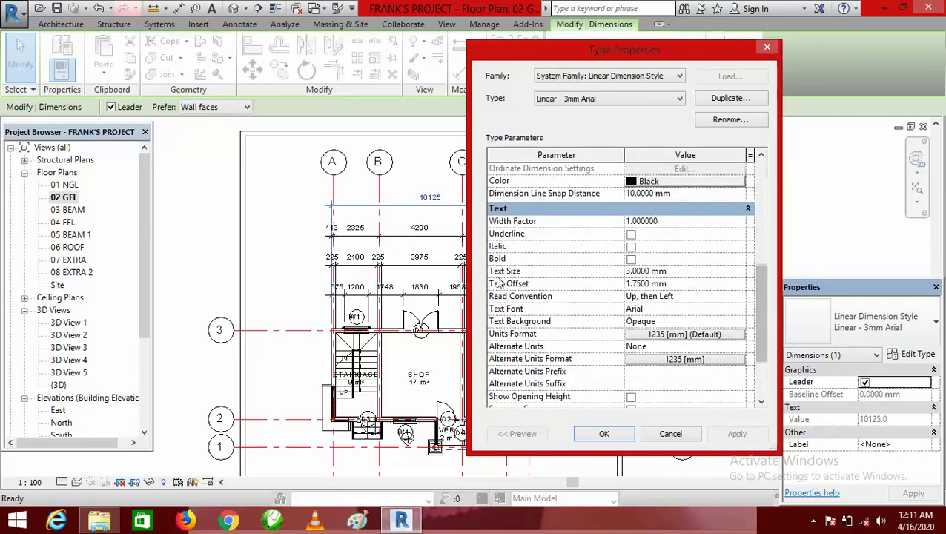
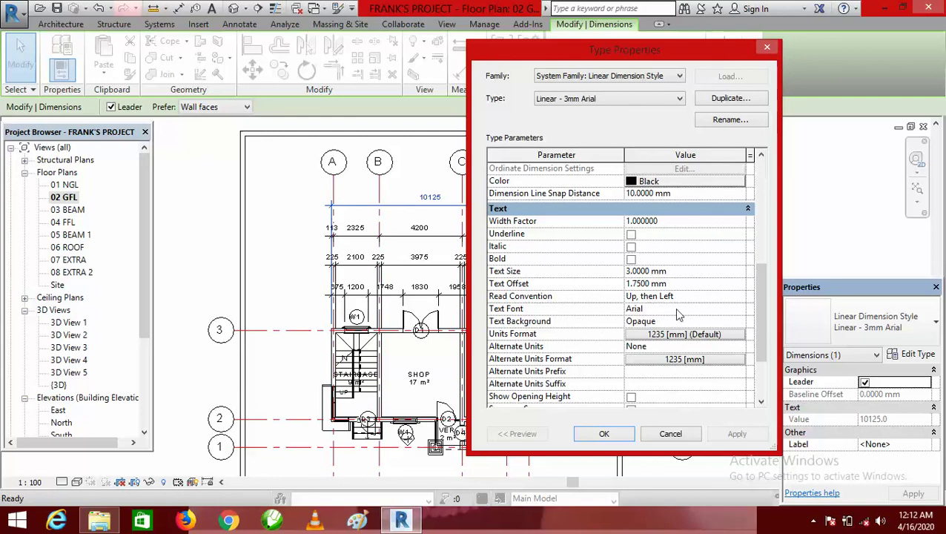
pyautogui.click(649, 309)
pyautogui.click(740, 309)
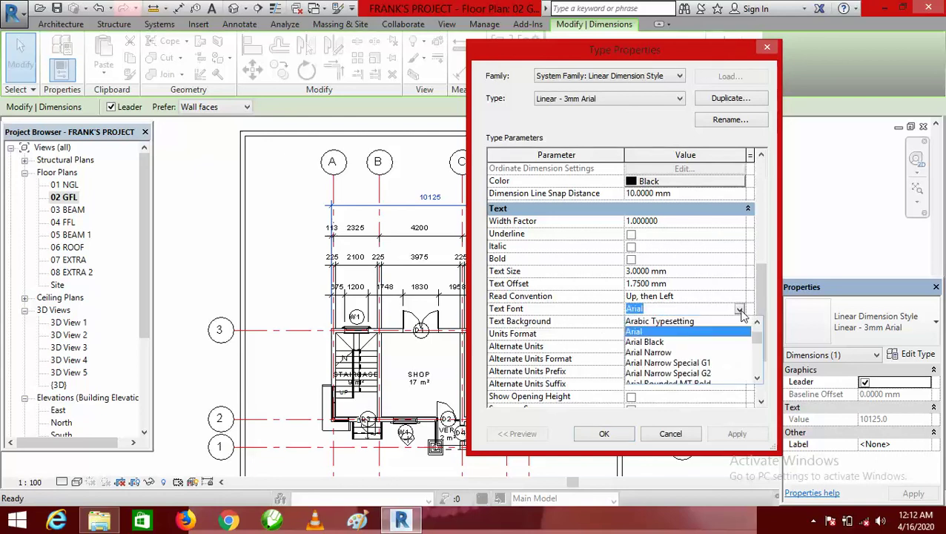
pyautogui.click(757, 381)
pyautogui.click(757, 381)
pyautogui.click(757, 381)
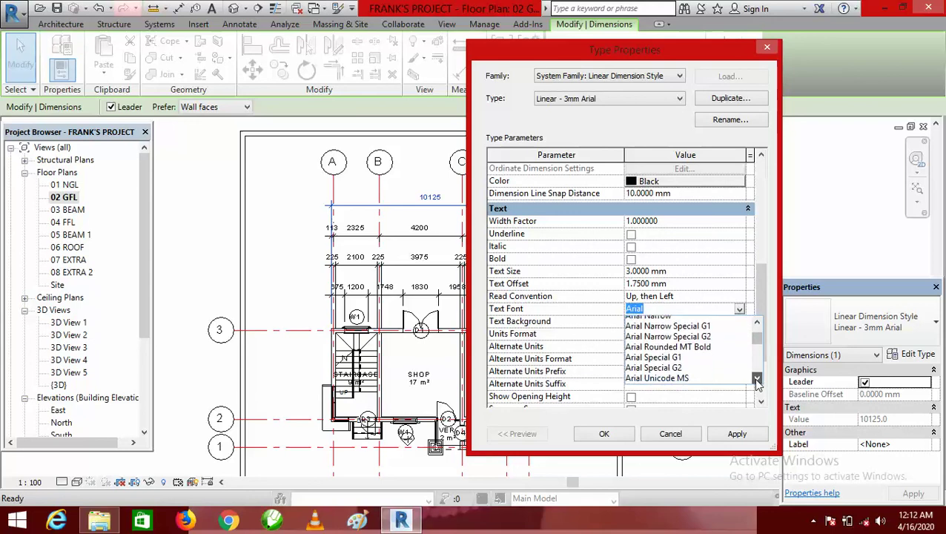
pyautogui.click(757, 381)
pyautogui.click(757, 381)
pyautogui.click(757, 381)
pyautogui.click(757, 381)
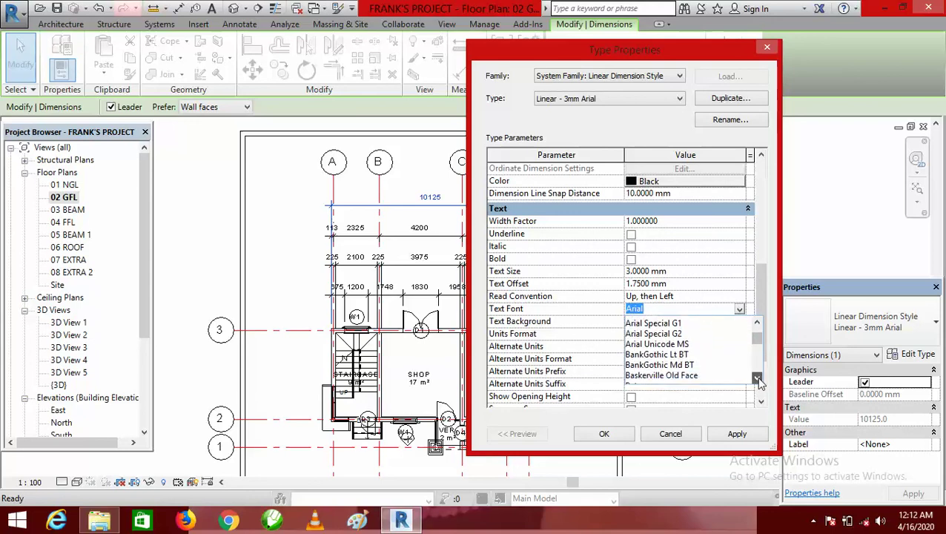
pyautogui.click(757, 381)
pyautogui.click(756, 381)
pyautogui.click(757, 381)
pyautogui.click(756, 381)
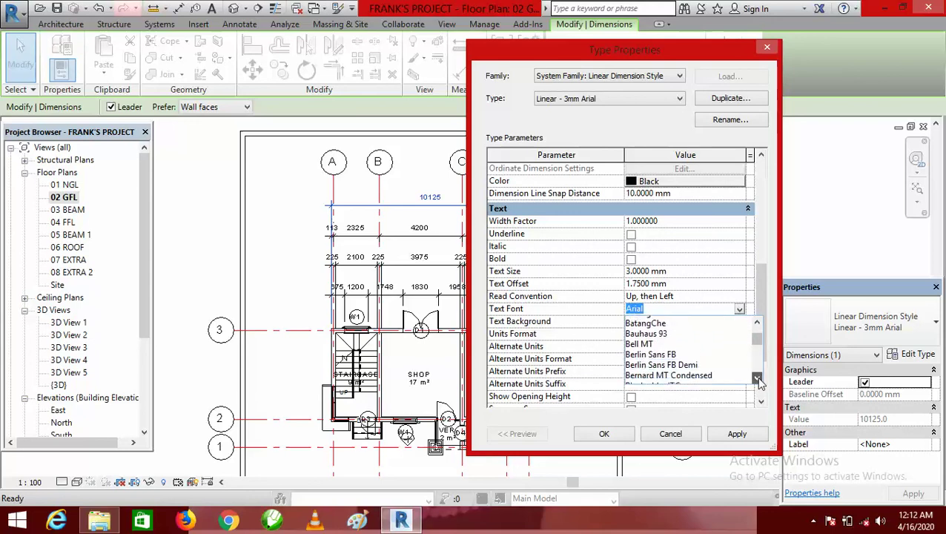
pyautogui.click(757, 381)
pyautogui.click(757, 381)
pyautogui.click(757, 381)
pyautogui.click(757, 381)
pyautogui.click(757, 381)
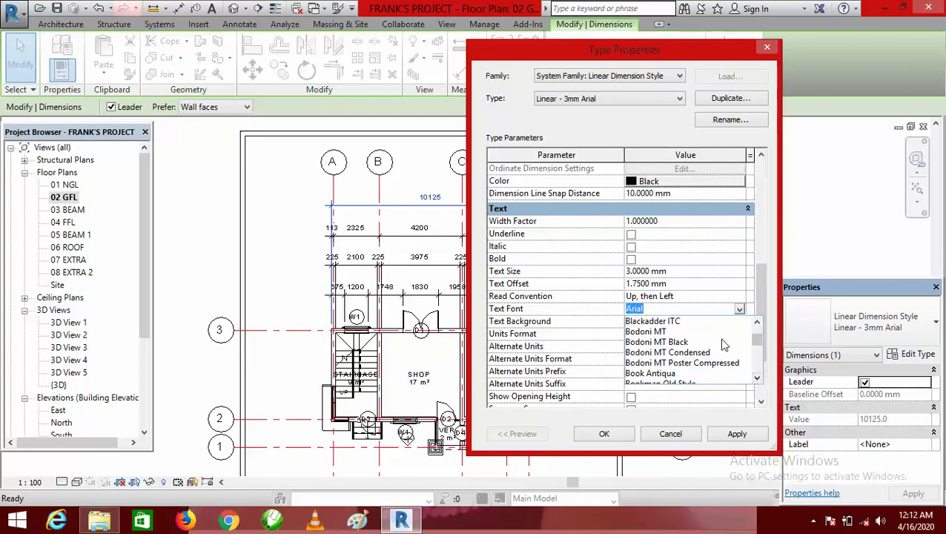
pyautogui.click(758, 380)
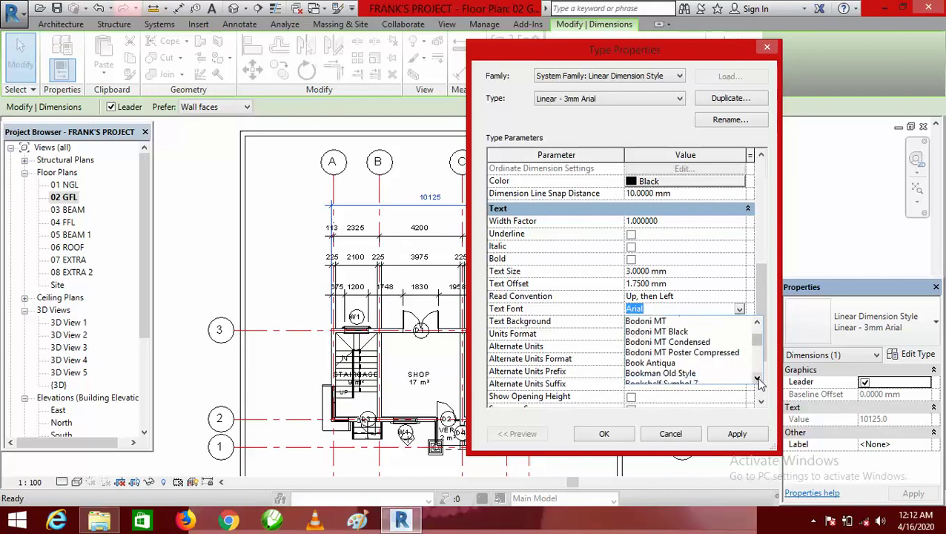
pyautogui.click(757, 381)
pyautogui.click(757, 381)
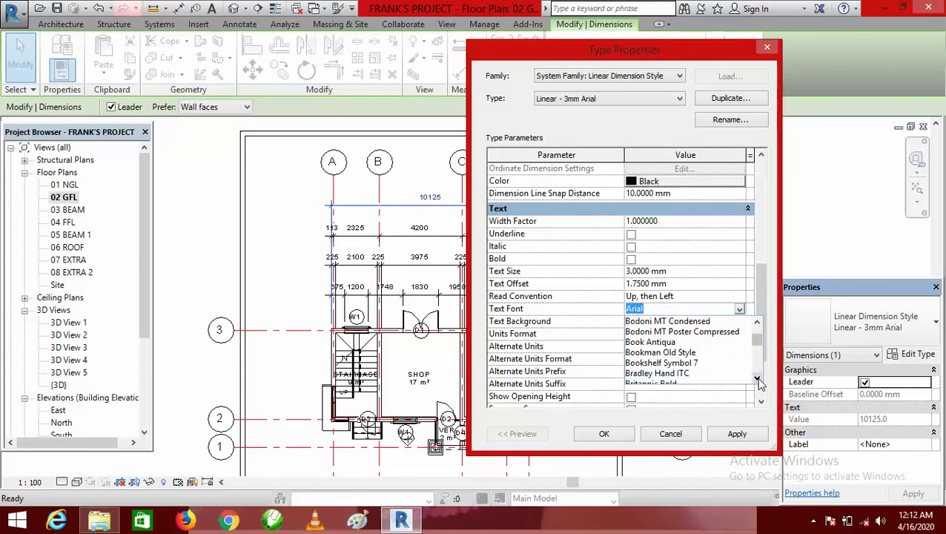
pyautogui.click(757, 381)
pyautogui.click(757, 381)
pyautogui.click(756, 381)
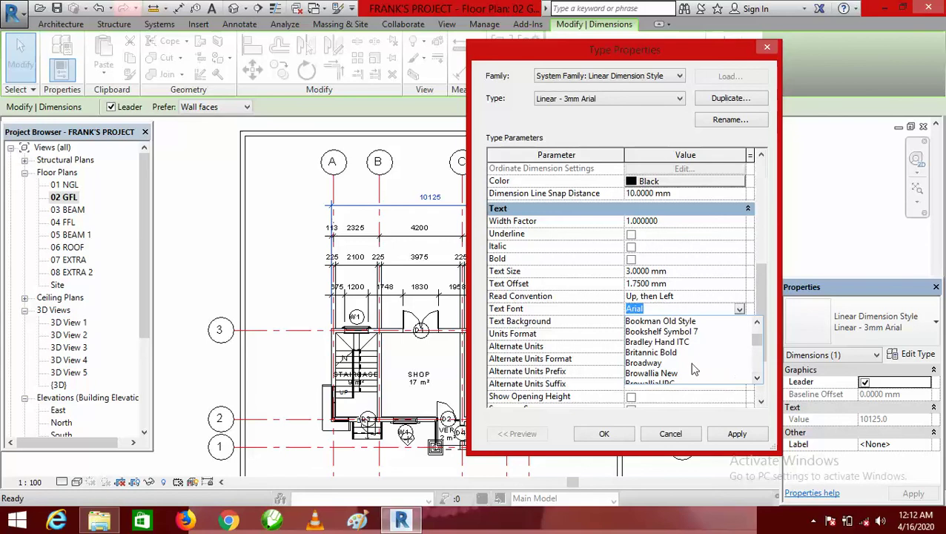
pyautogui.moveTo(757, 381); pyautogui.dragTo(757, 381)
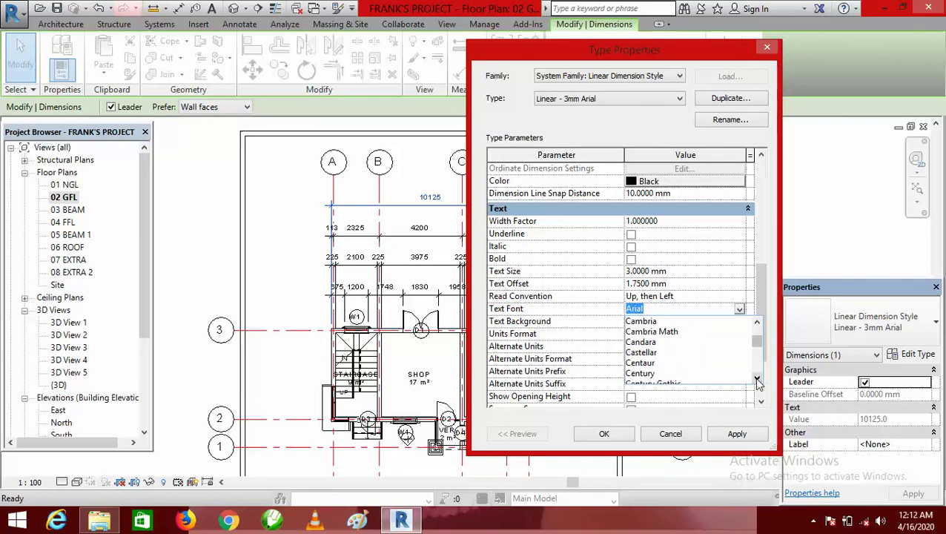
pyautogui.click(757, 381)
pyautogui.click(757, 381)
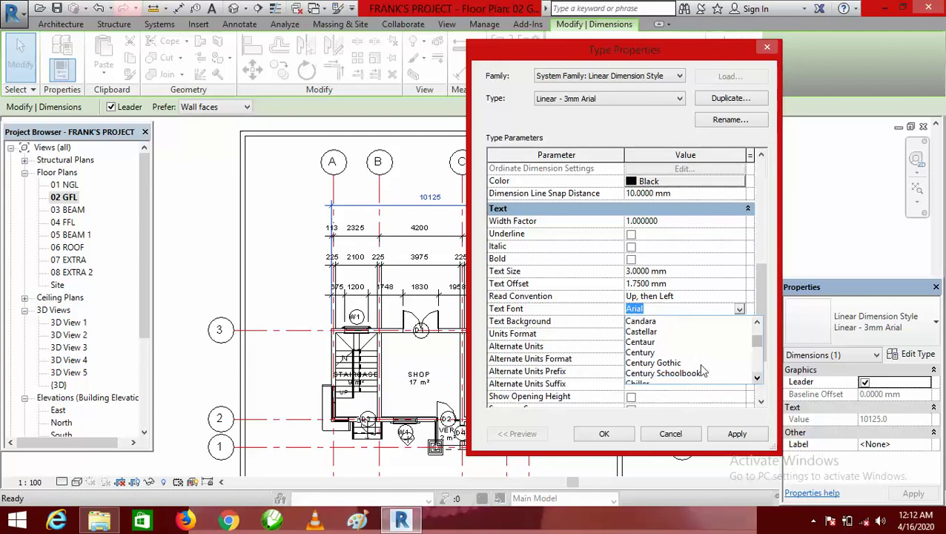
pyautogui.click(664, 363)
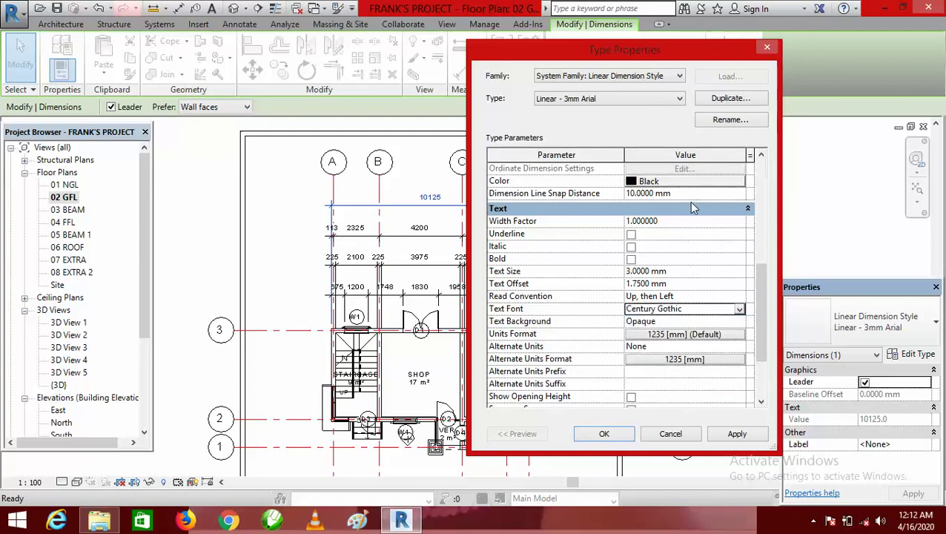
# Set the dimension type's color to orange, RGB 255-128-000, apply the type changes and deselect the overall dimension.
pyautogui.click(675, 185)
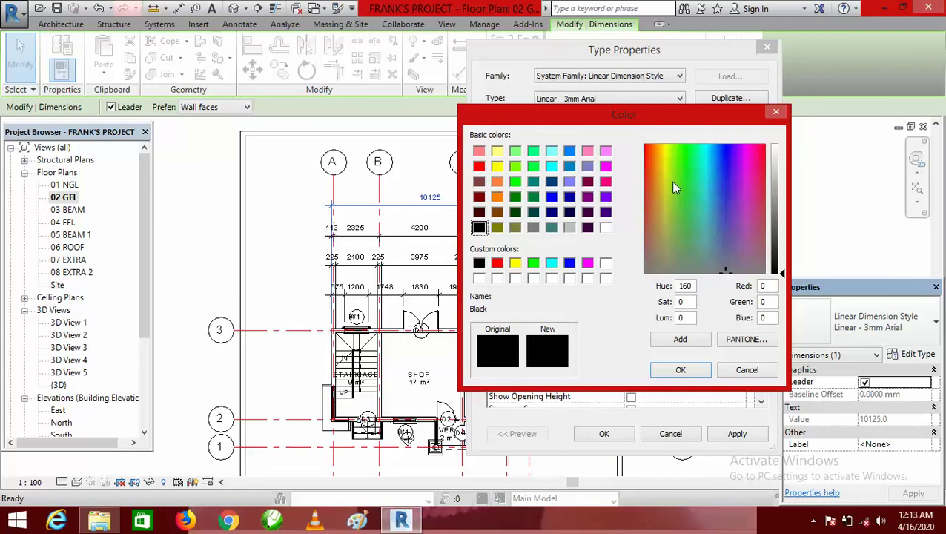
pyautogui.click(497, 196)
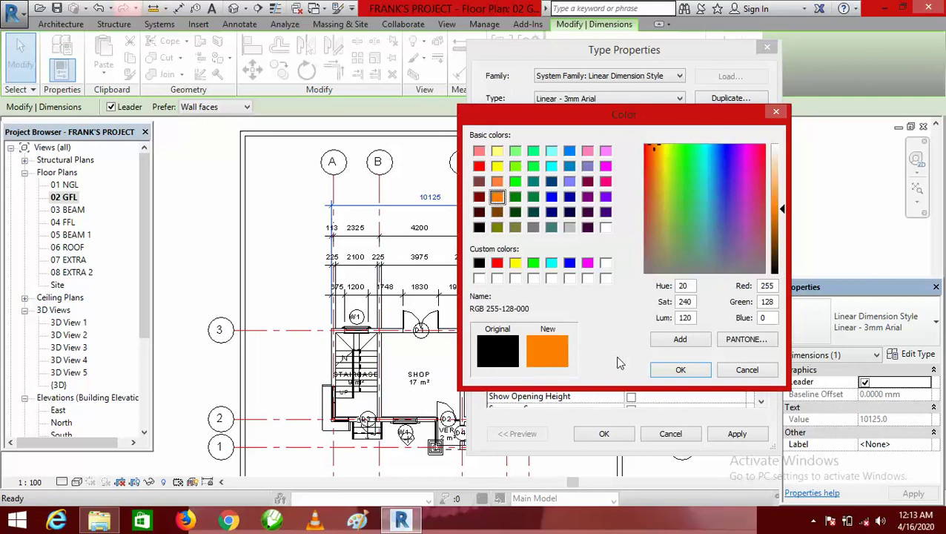
pyautogui.click(675, 371)
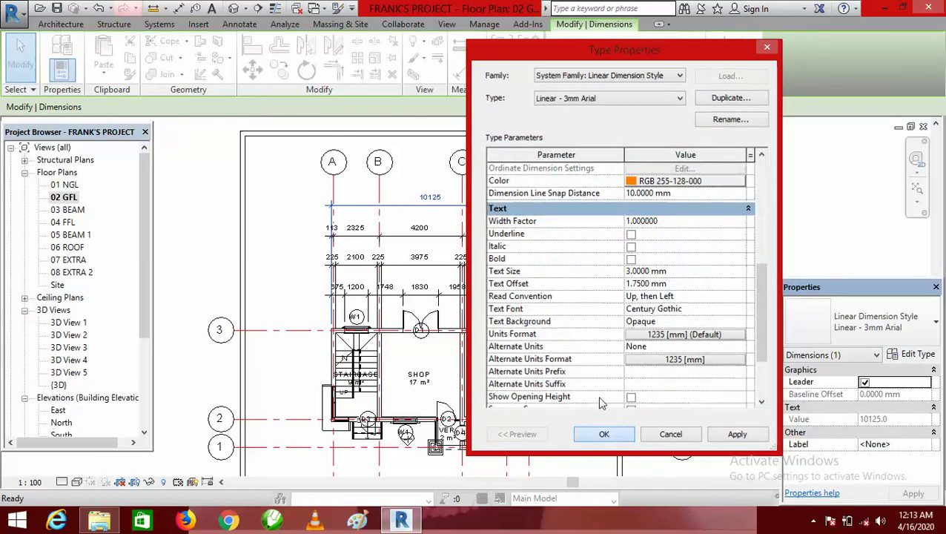
pyautogui.click(605, 434)
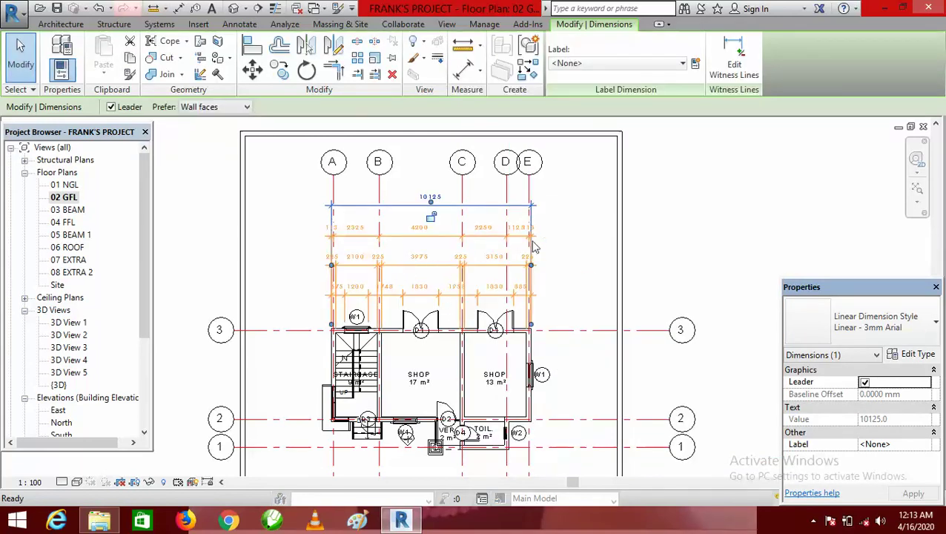
pyautogui.click(586, 260)
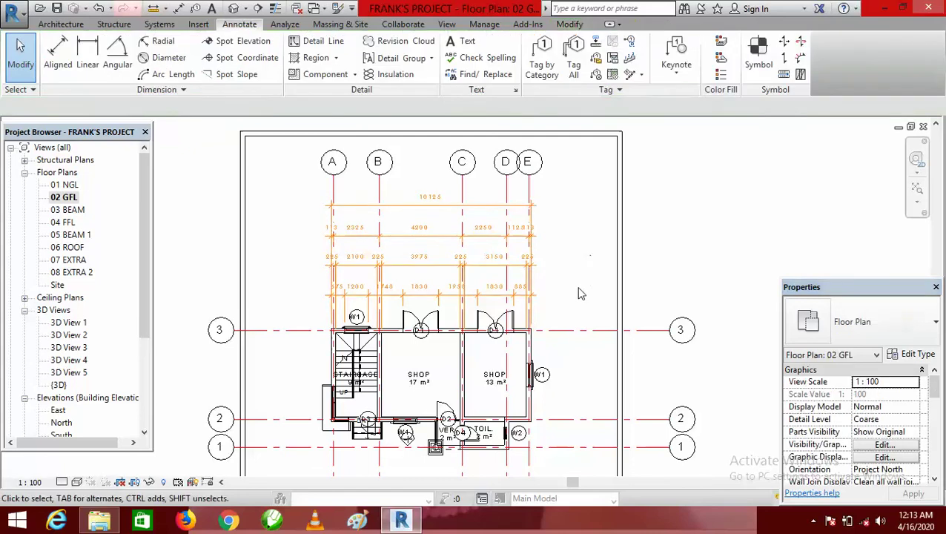
# Examine the font and color of the four dimension strings above the building, then the rooms below them.
pyautogui.scroll(3, 416, 260)
pyautogui.scroll(3, 417, 259)
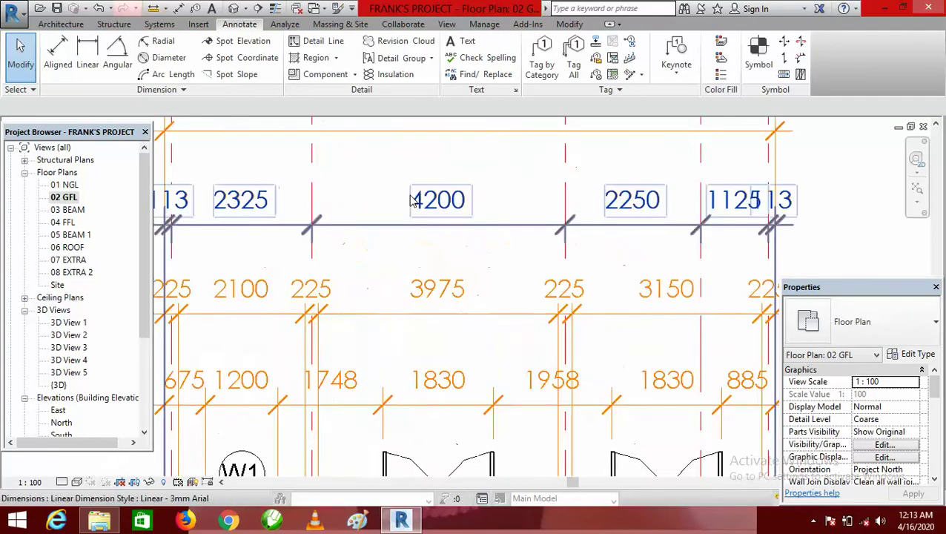
pyautogui.scroll(-1, 371, 209)
pyautogui.scroll(2, 434, 205)
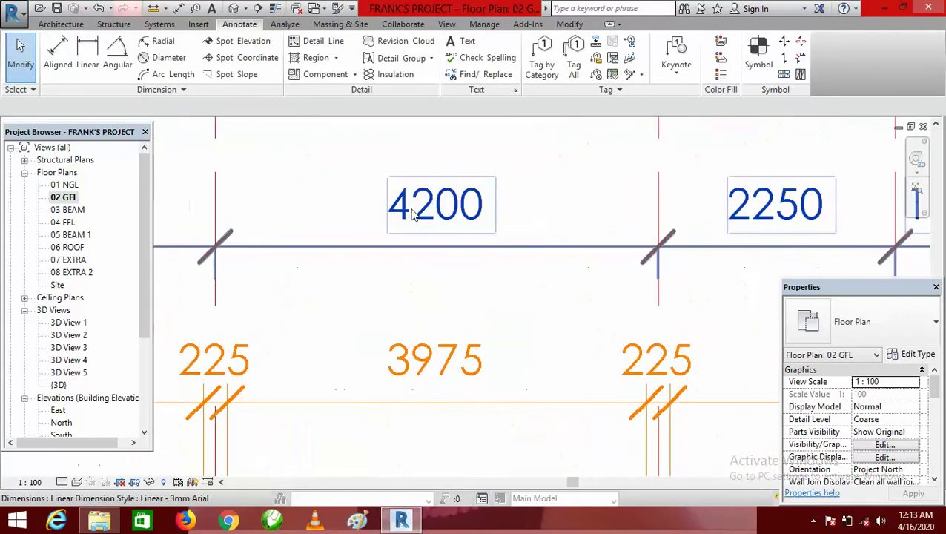
pyautogui.scroll(-2, 427, 214)
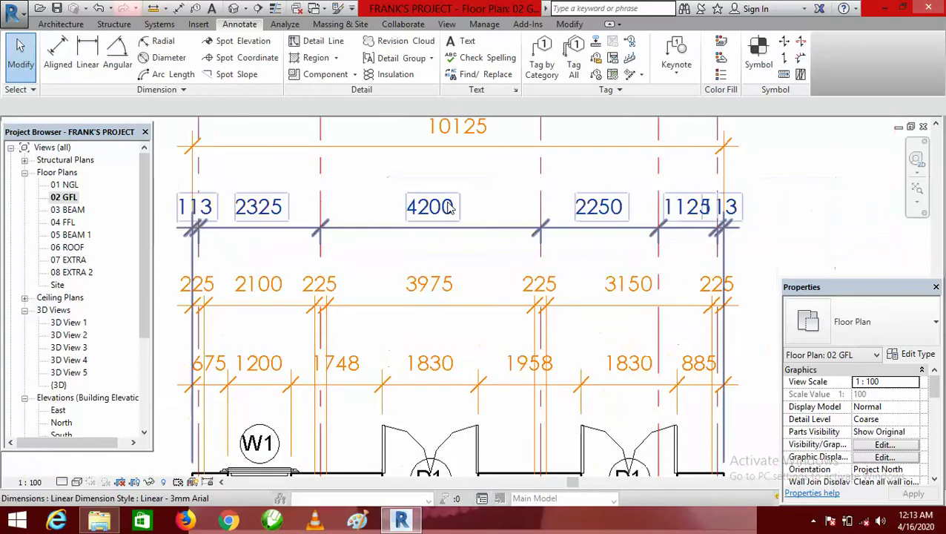
pyautogui.scroll(-3, 433, 206)
pyautogui.scroll(1, 441, 254)
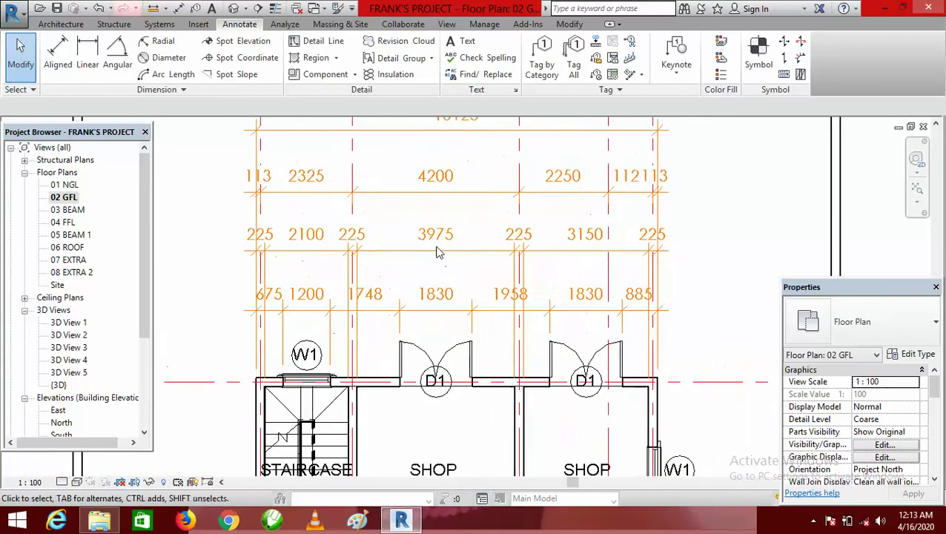
pyautogui.scroll(-4, 441, 254)
pyautogui.scroll(5, 441, 256)
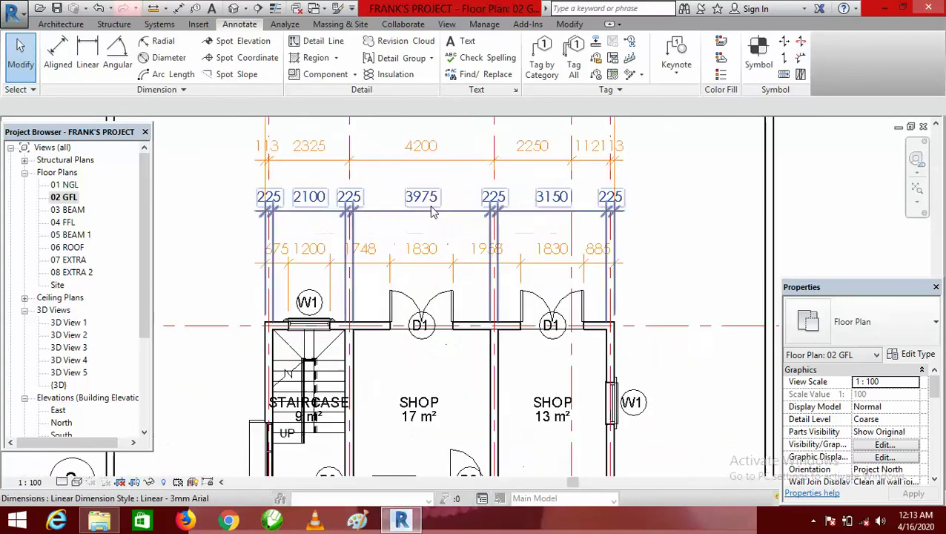
pyautogui.scroll(-3, 424, 202)
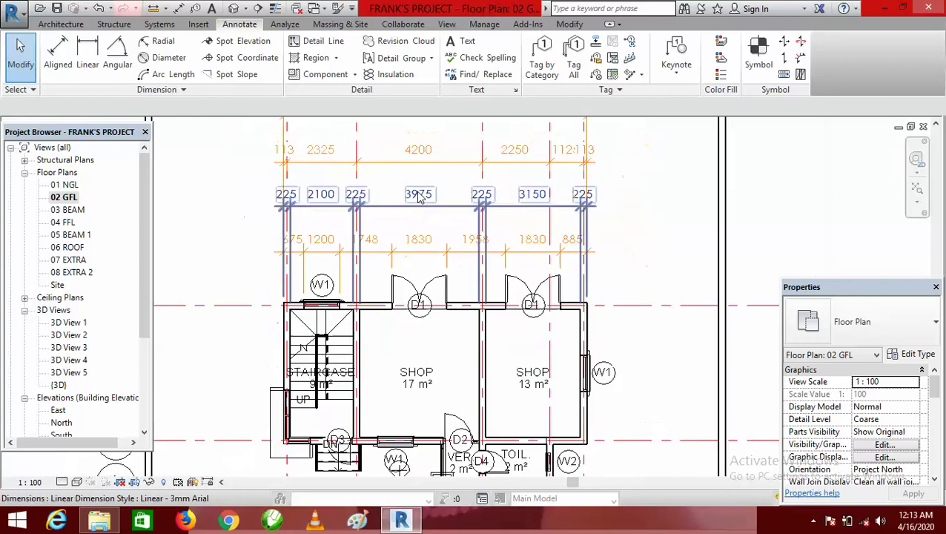
pyautogui.scroll(1, 419, 251)
pyautogui.scroll(-1, 419, 251)
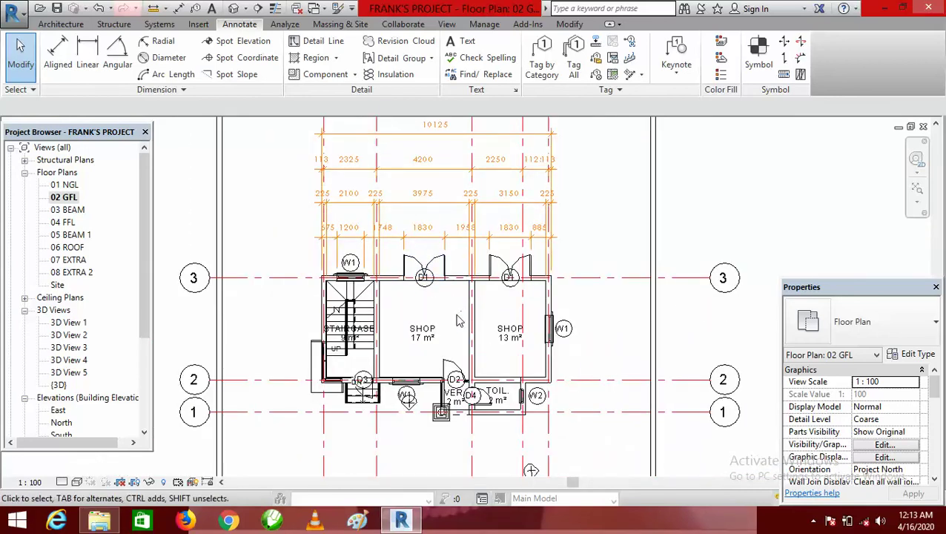
pyautogui.scroll(2, 456, 343)
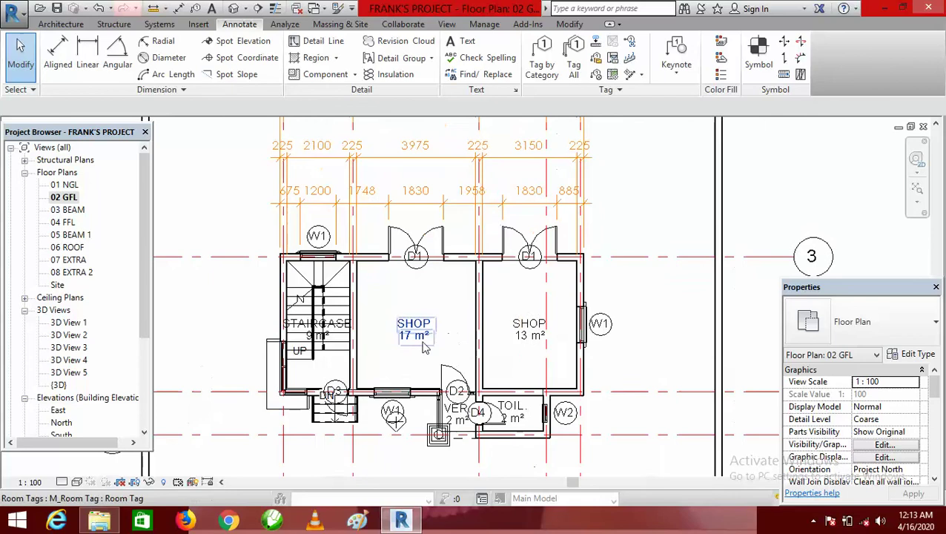
# Add an Aligned dimension across the interior width of the 17 m² shop between its side wall faces, and end the command.
pyautogui.click(58, 50)
pyautogui.scroll(2, 380, 339)
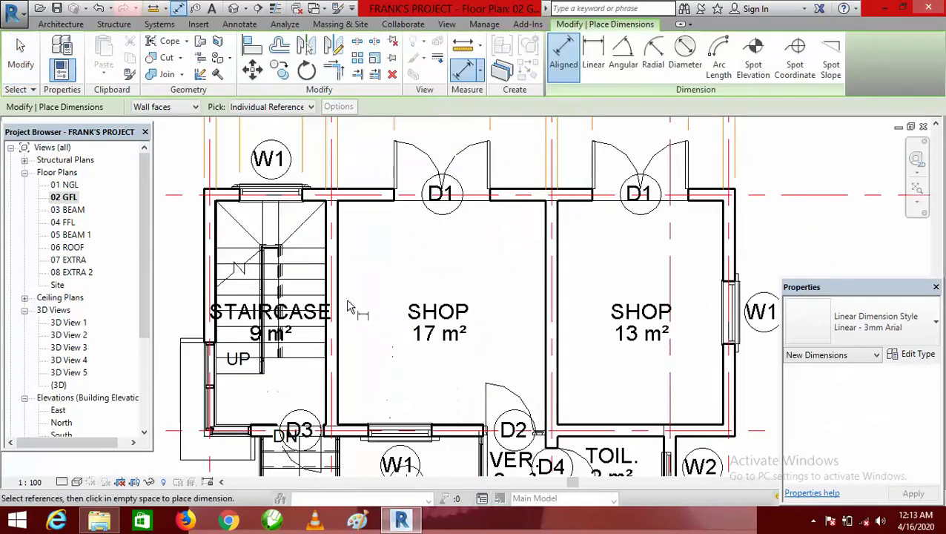
pyautogui.click(338, 276)
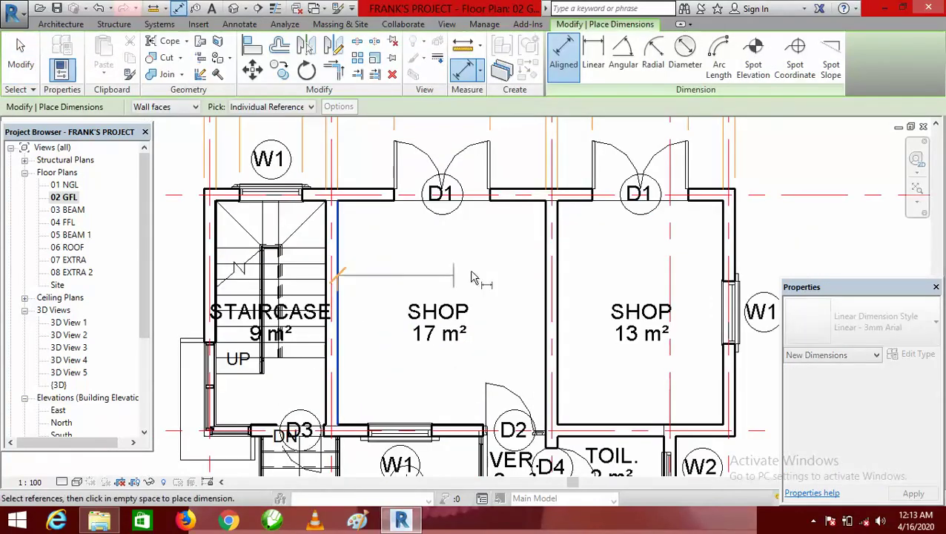
pyautogui.click(546, 289)
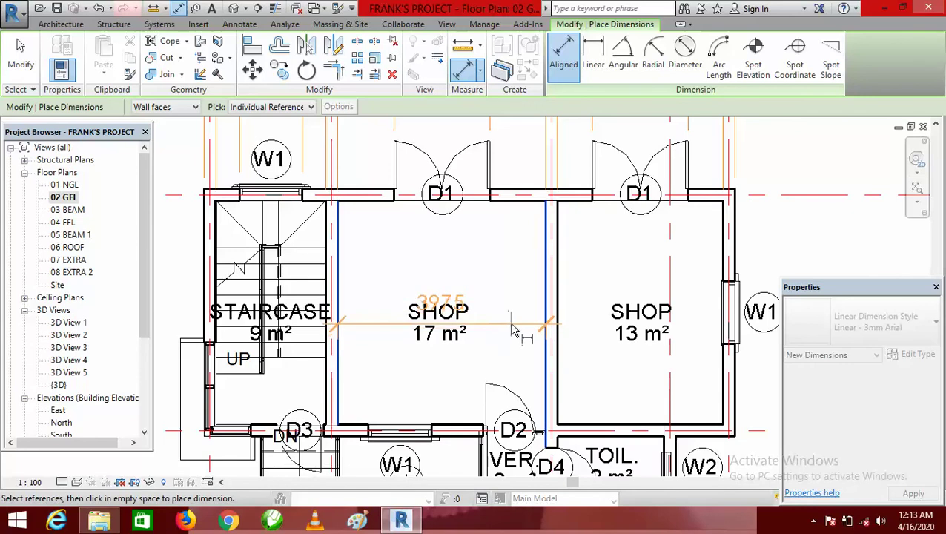
pyautogui.click(511, 327)
pyautogui.rightClick(455, 246)
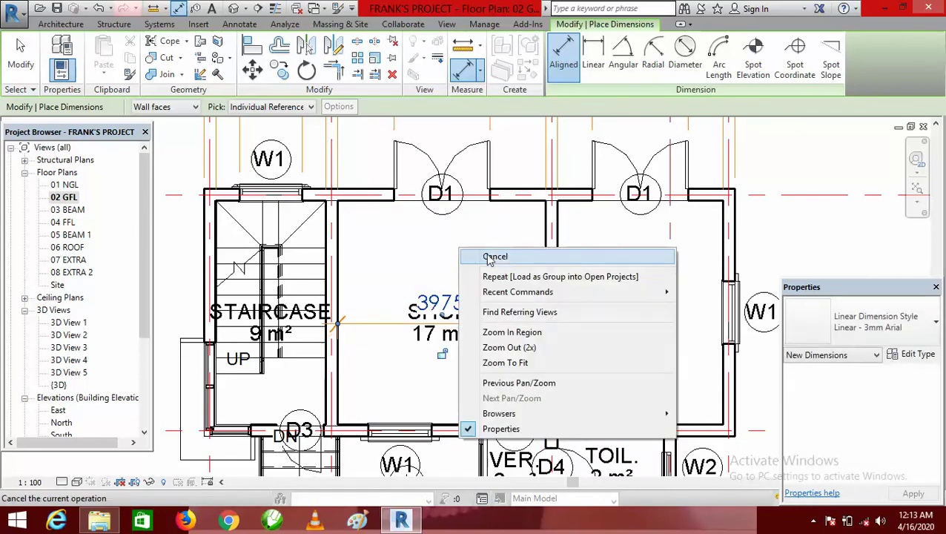
pyautogui.rightClick(495, 258)
pyautogui.click(528, 266)
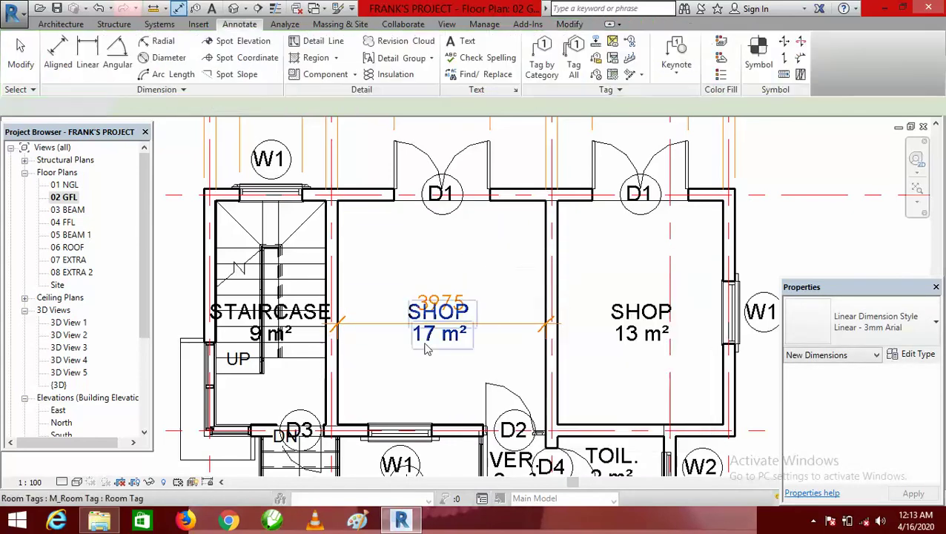
pyautogui.scroll(2, 430, 341)
pyautogui.press('Escape')
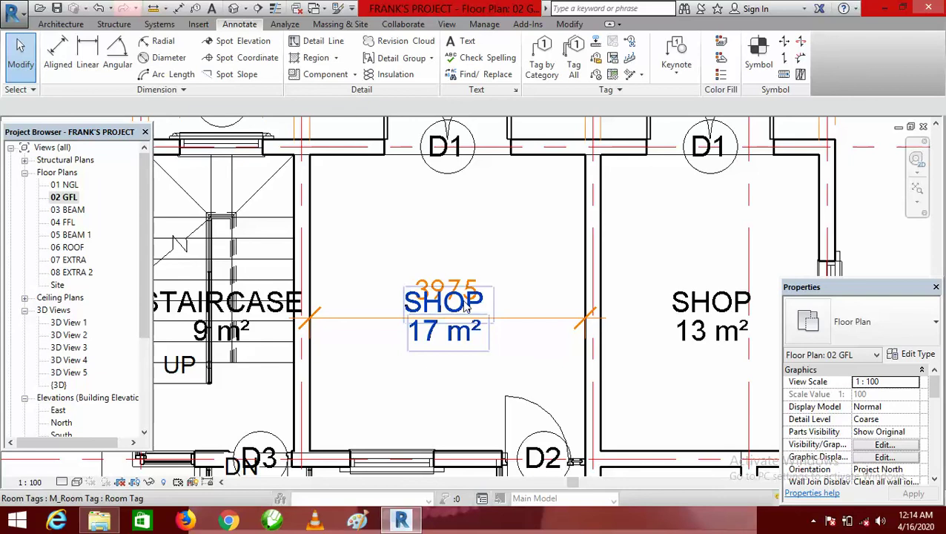
# Set the text background of the shop width dimension's type, Linear - 3mm Arial, to Transparent and deselect the dimension.
pyautogui.click(535, 321)
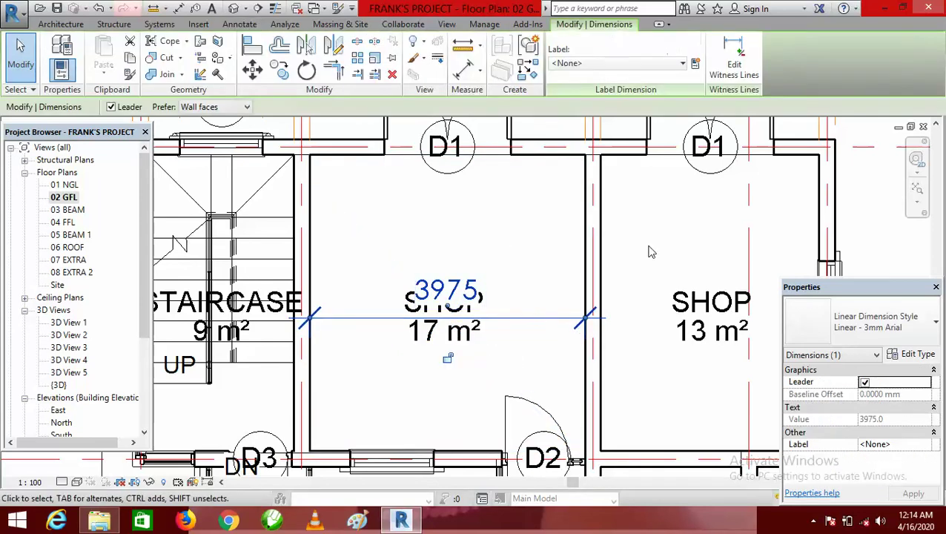
pyautogui.click(902, 354)
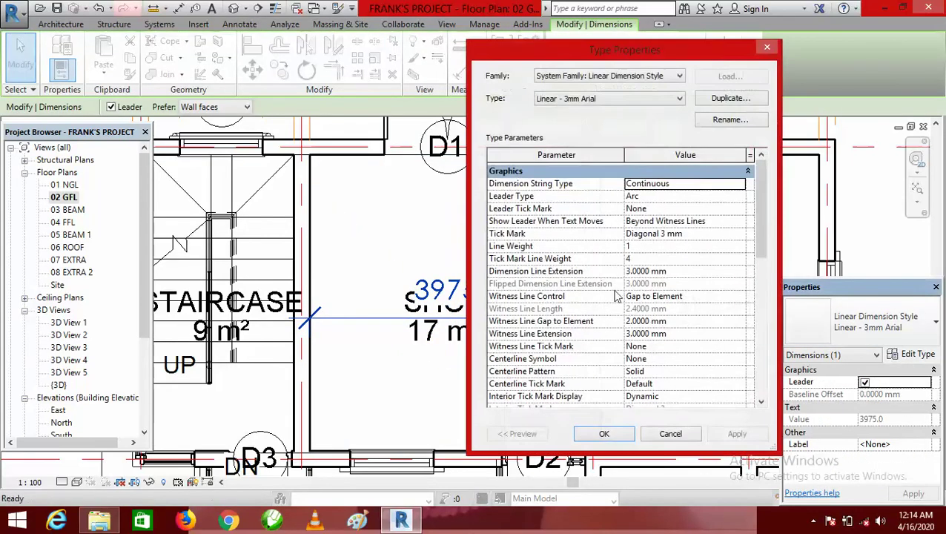
pyautogui.moveTo(758, 245); pyautogui.dragTo(771, 346)
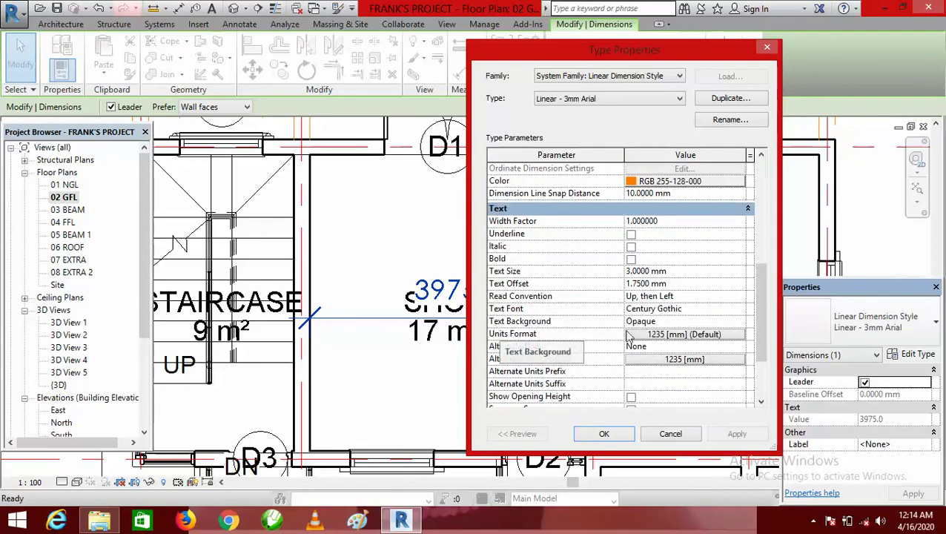
pyautogui.click(685, 322)
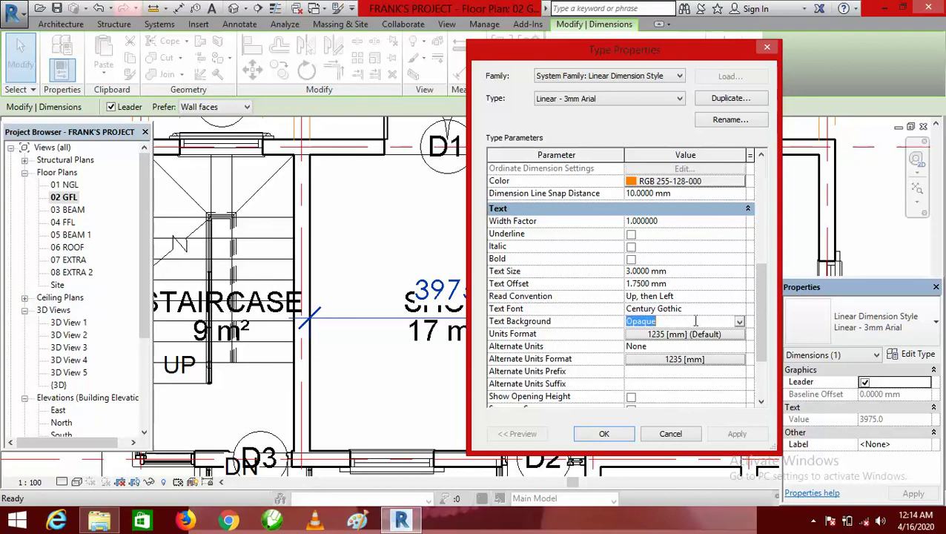
pyautogui.click(739, 322)
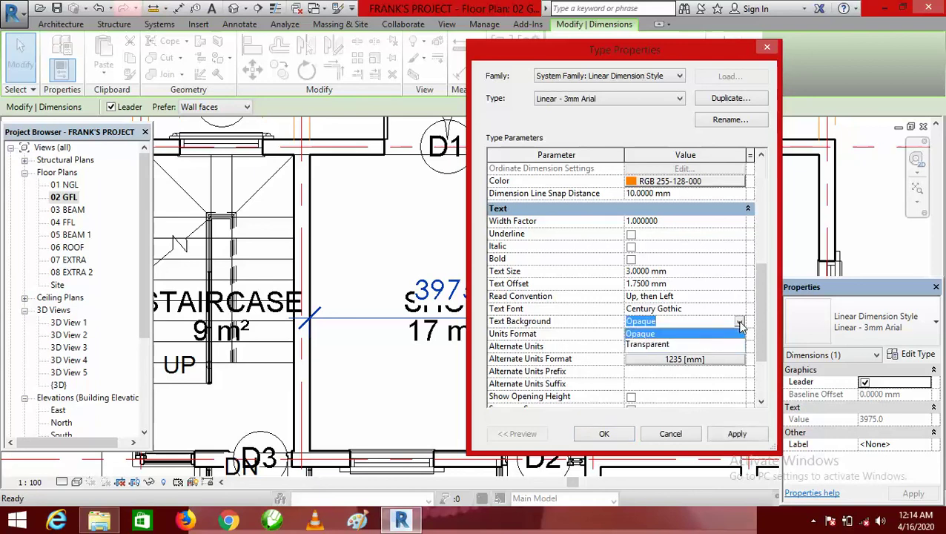
pyautogui.click(734, 345)
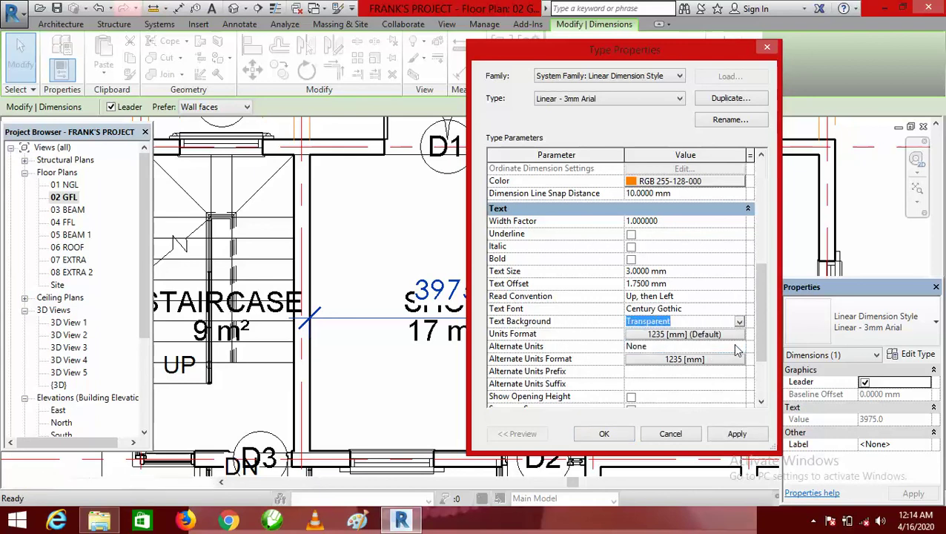
pyautogui.click(604, 434)
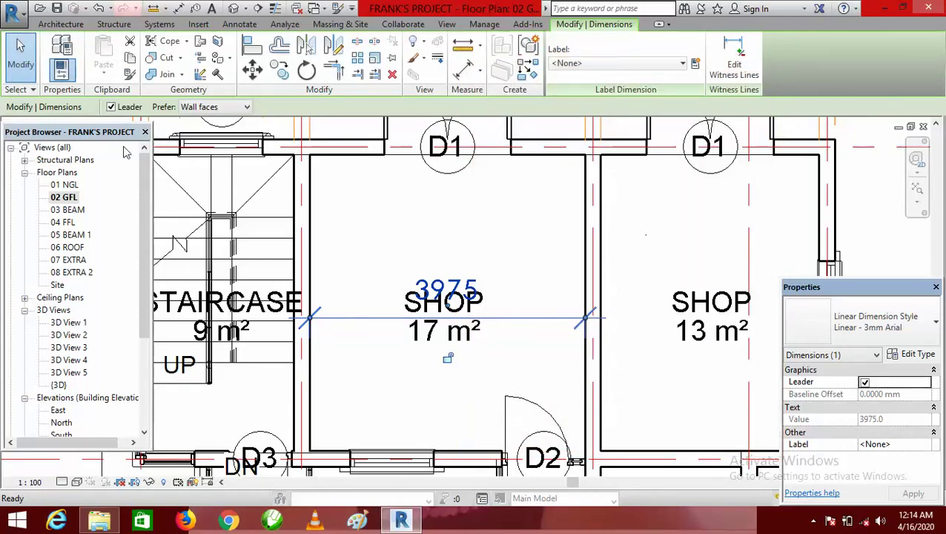
pyautogui.click(21, 56)
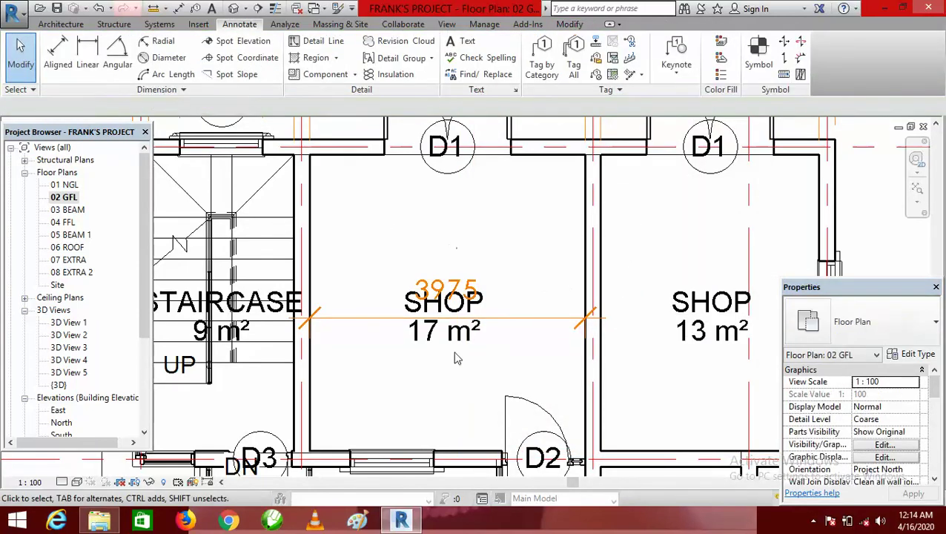
# Examine the shop width dimension over its room tag, and the dimension strings across the whole floor plan.
pyautogui.scroll(2, 445, 323)
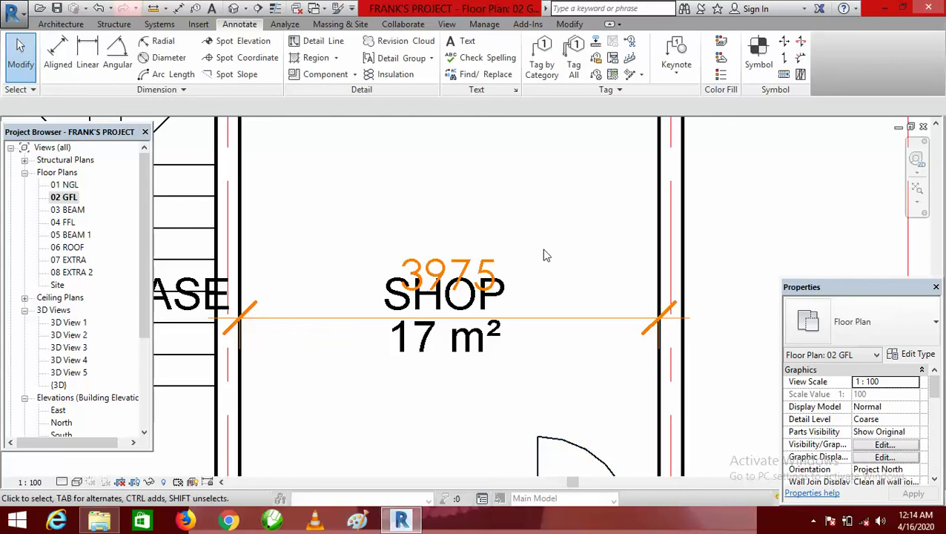
pyautogui.scroll(-2, 543, 255)
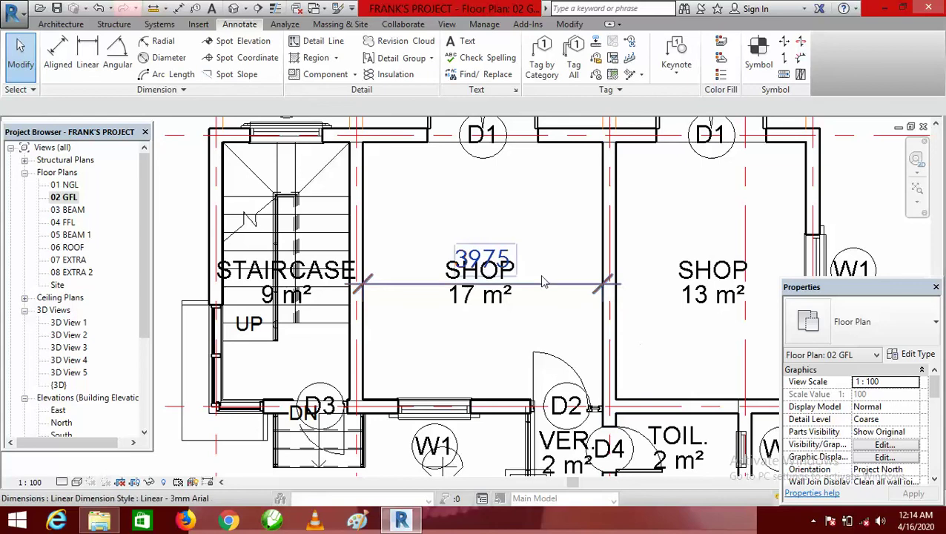
pyautogui.scroll(3, 507, 258)
pyautogui.scroll(-2, 387, 246)
pyautogui.scroll(-3, 386, 246)
pyautogui.scroll(-2, 443, 293)
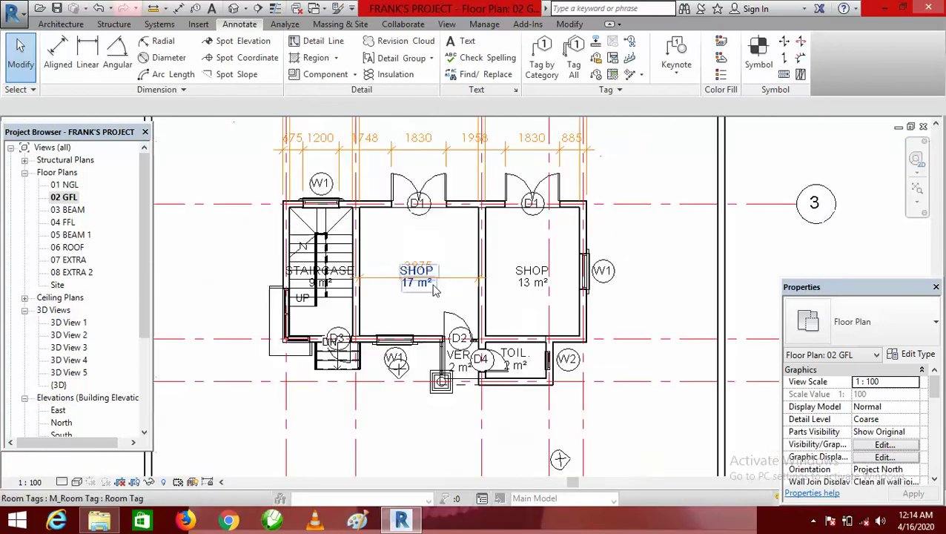
pyautogui.scroll(-3, 445, 293)
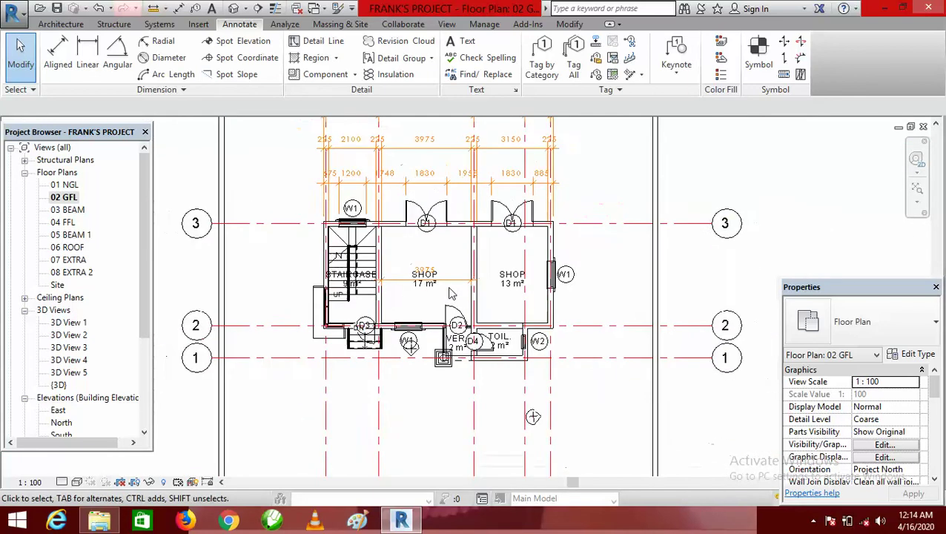
pyautogui.scroll(-1, 435, 324)
pyautogui.scroll(1, 435, 324)
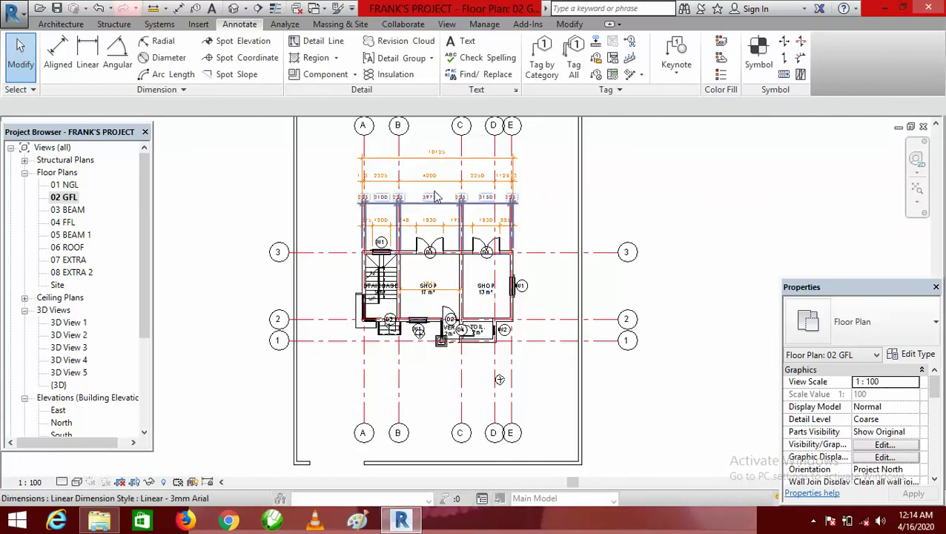
pyautogui.scroll(3, 383, 235)
pyautogui.scroll(-3, 383, 235)
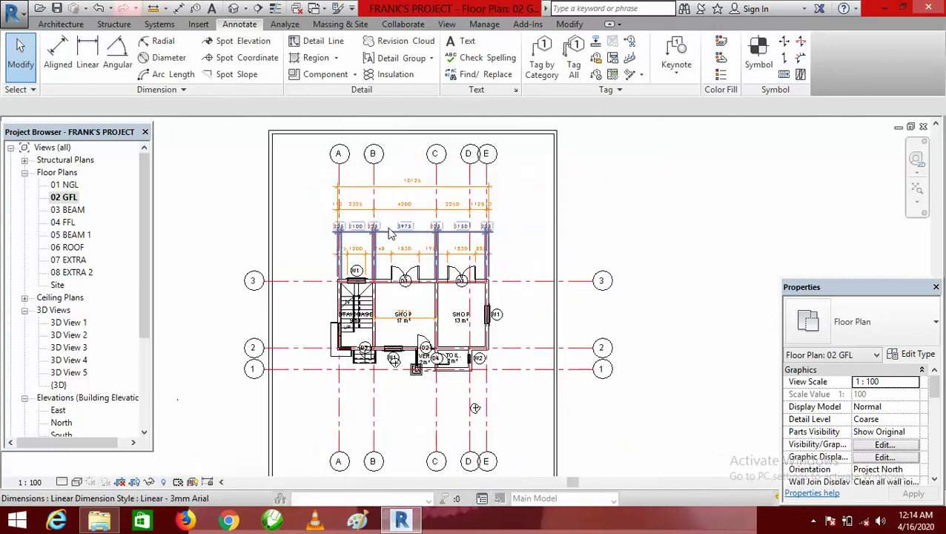
pyautogui.scroll(-1, 571, 256)
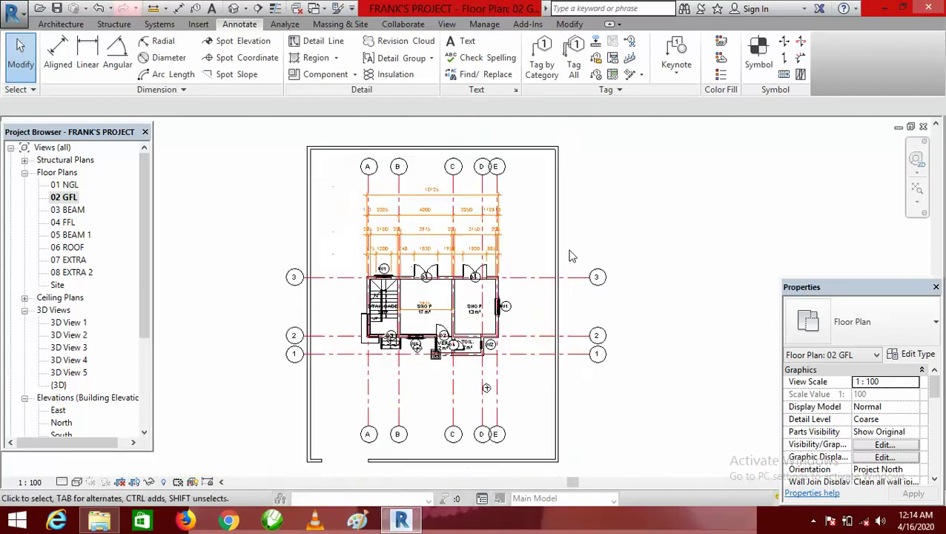
pyautogui.scroll(1, 505, 297)
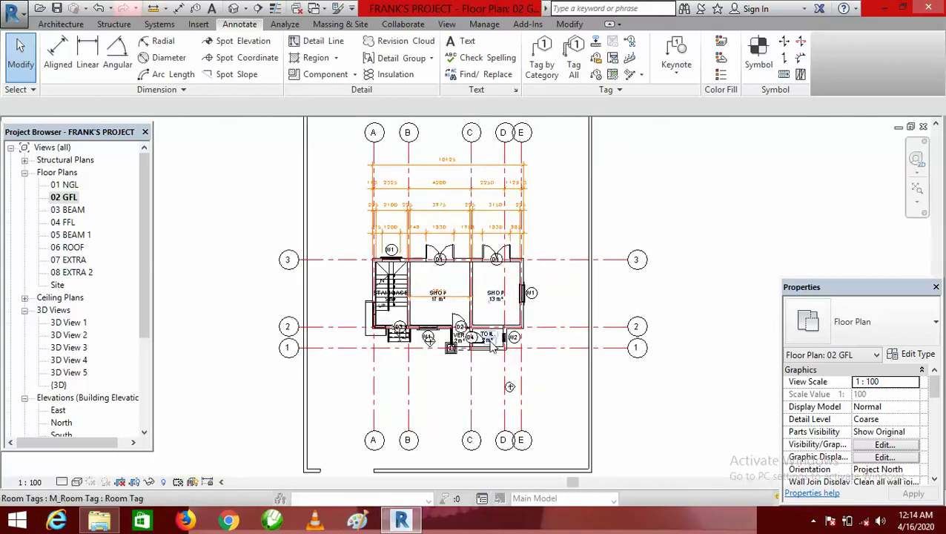
pyautogui.scroll(-2, 407, 369)
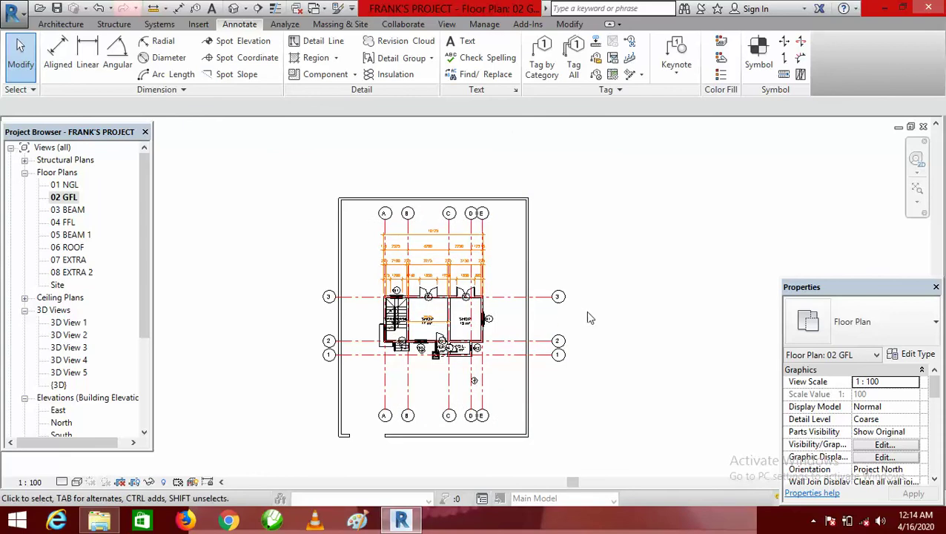